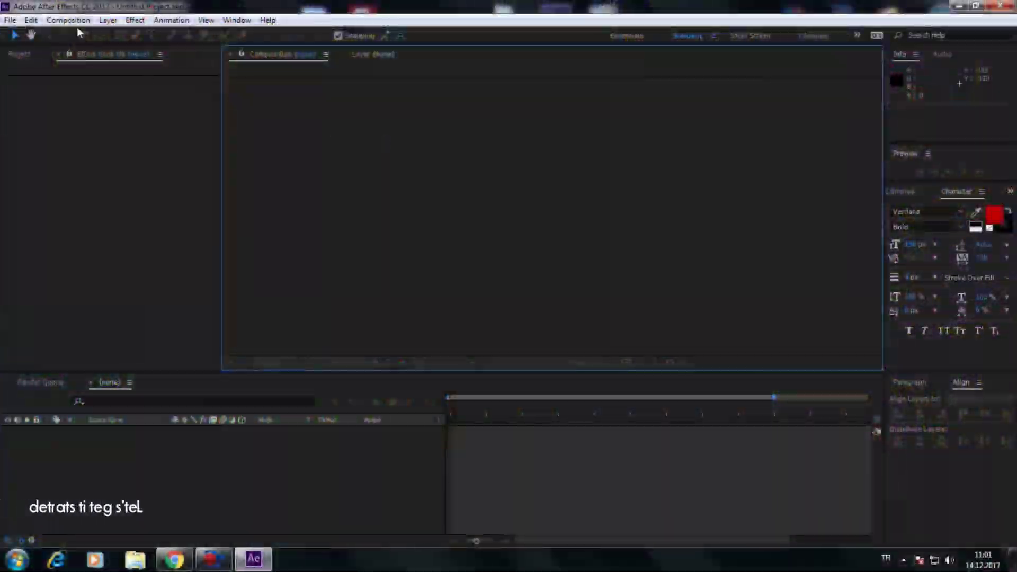
# Step: Create a new HDTV 1080 composition at 1920×1080, 25 fps, 10 seconds long
pyautogui.click(78, 21)
pyautogui.click(87, 33)
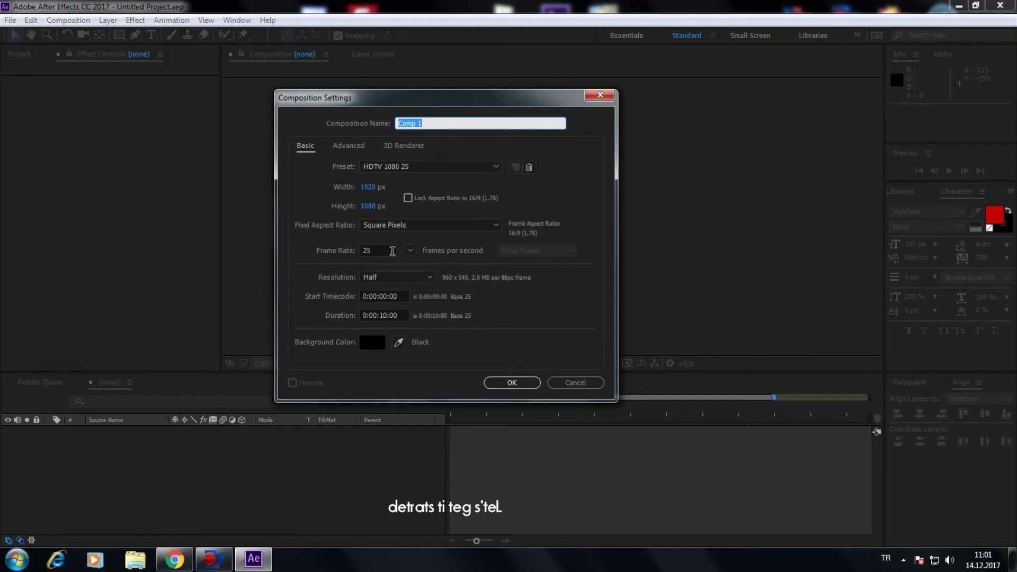
pyautogui.press('Tab')
pyautogui.press('Tab')
pyautogui.click(404, 316)
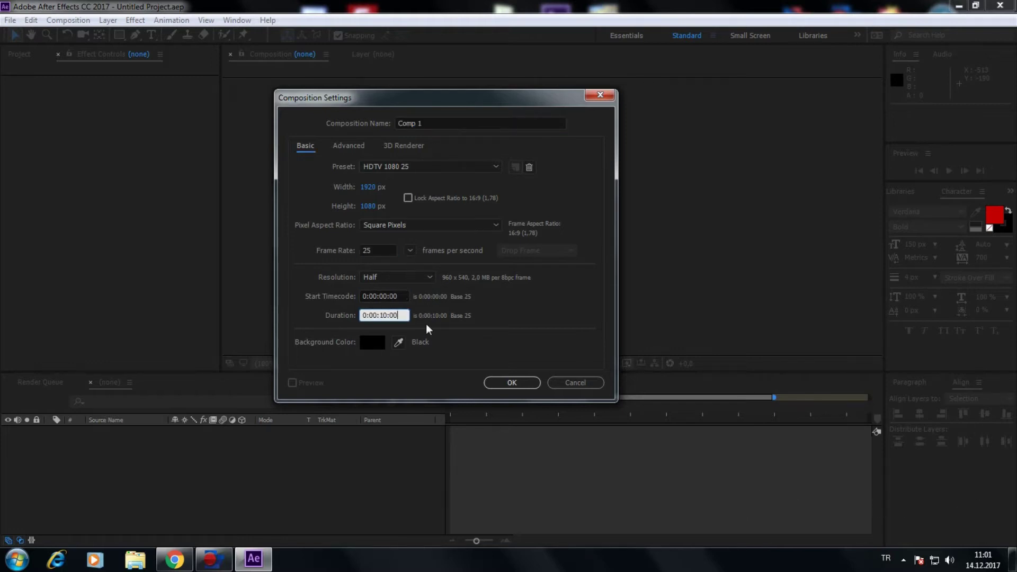
pyautogui.click(511, 386)
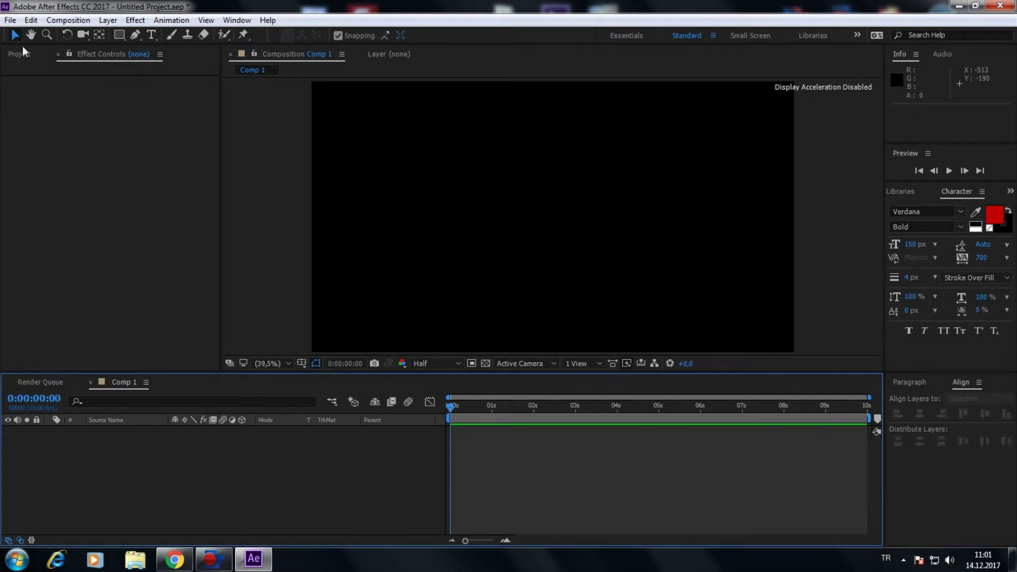
# Step: Import BG.bmp and place it as a layer in Comp 1
pyautogui.click(10, 20)
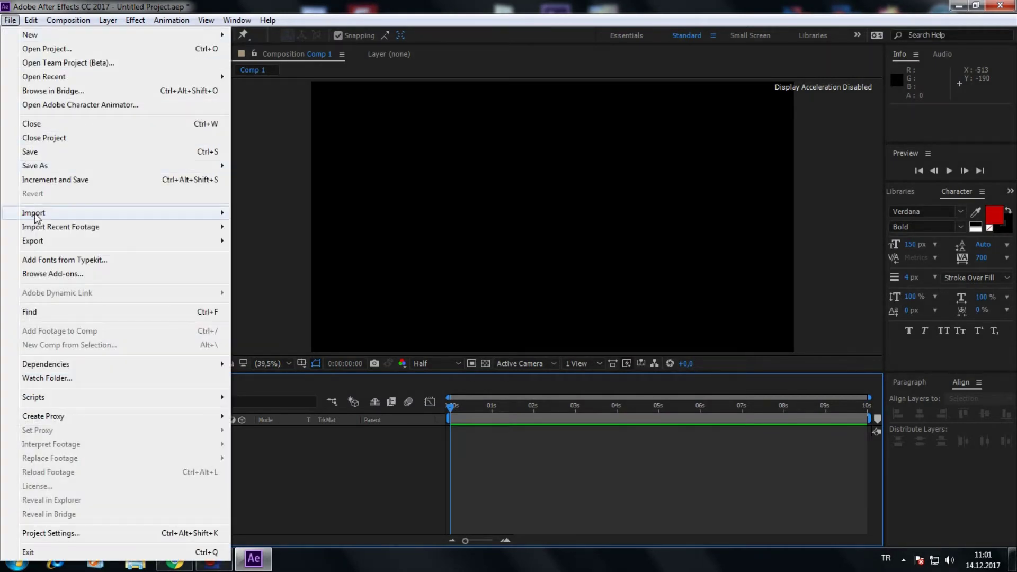
pyautogui.moveTo(36, 214)
pyautogui.click(268, 217)
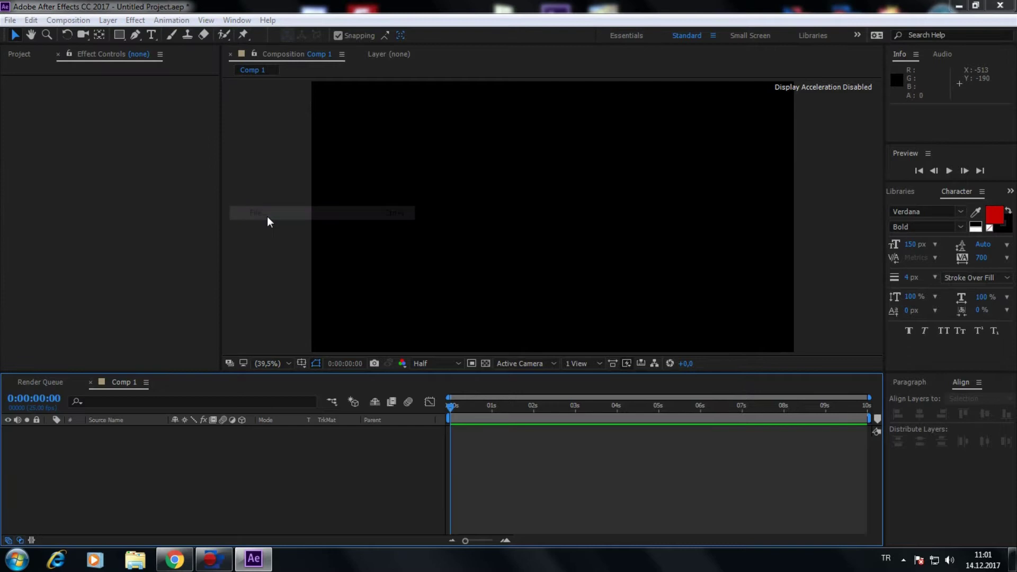
pyautogui.doubleClick(212, 136)
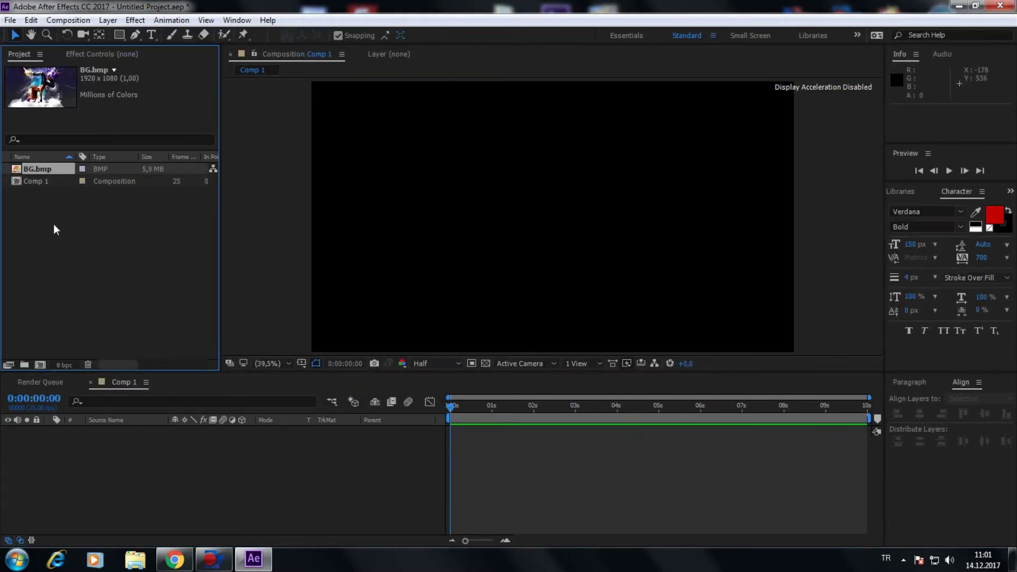
pyautogui.moveTo(41, 171); pyautogui.dragTo(28, 431)
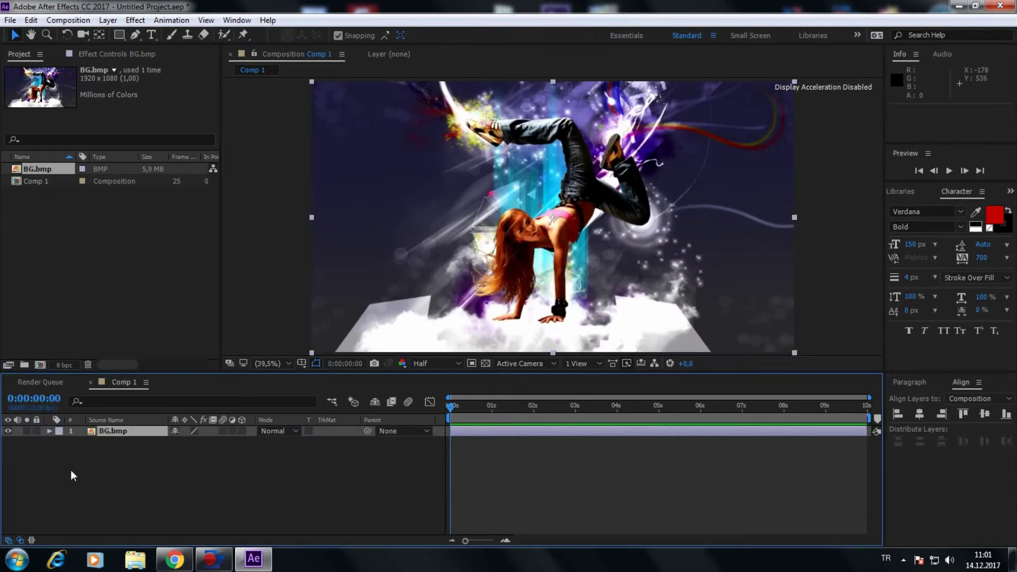
pyautogui.click(76, 465)
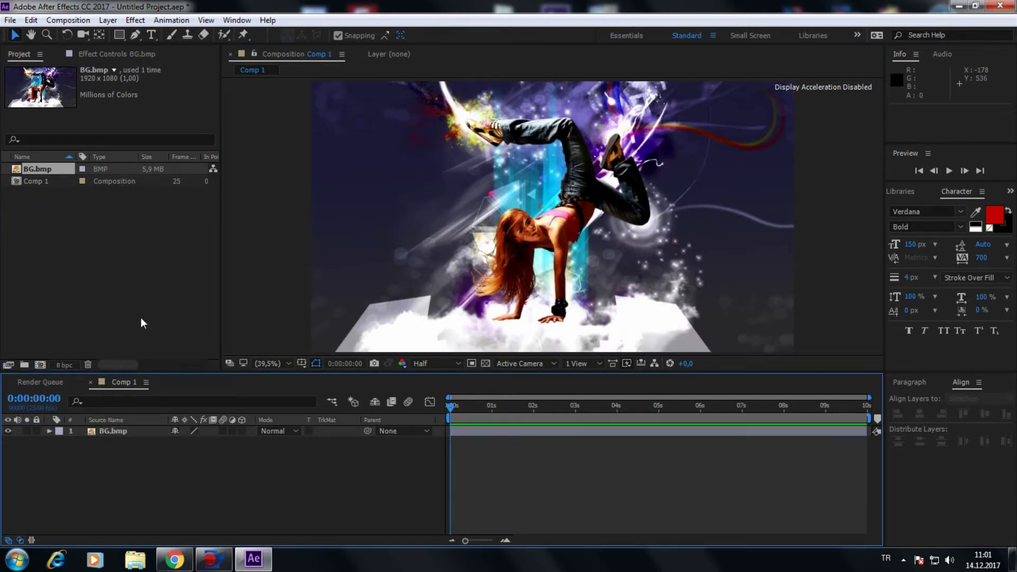
# Step: Create a 1920×1080 black solid named 'solid 1'
pyautogui.click(107, 21)
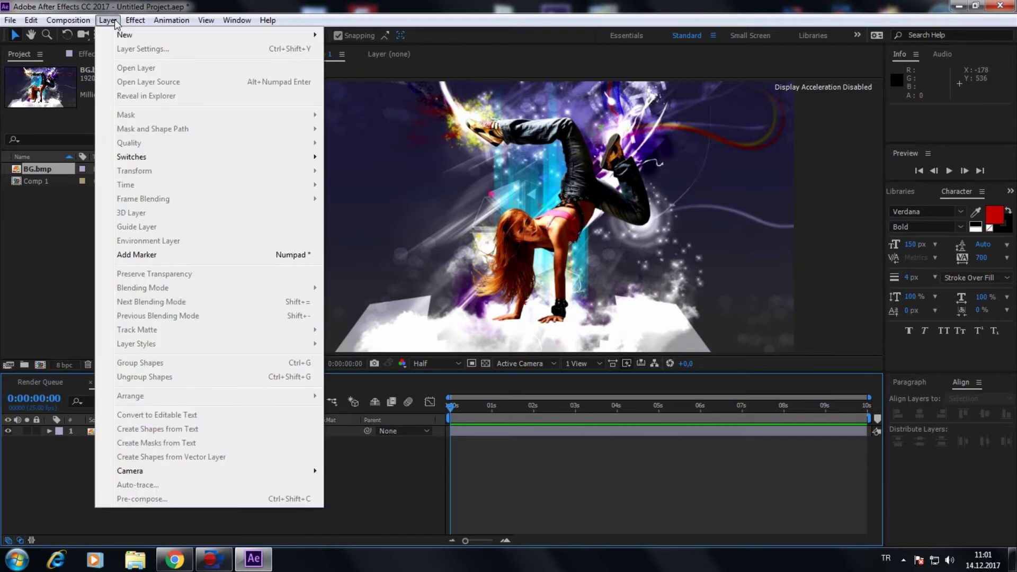
pyautogui.moveTo(117, 35)
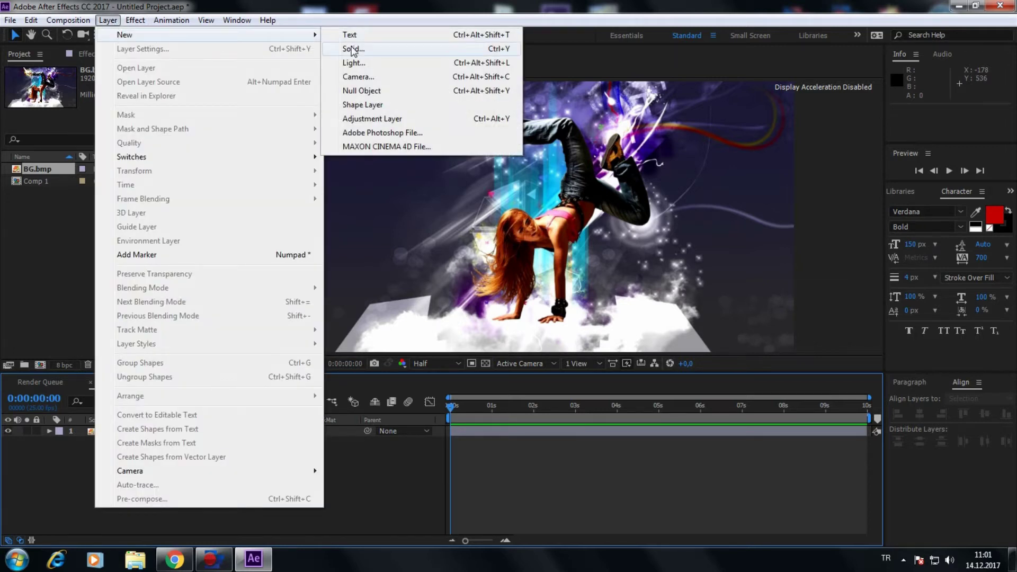
pyautogui.click(352, 46)
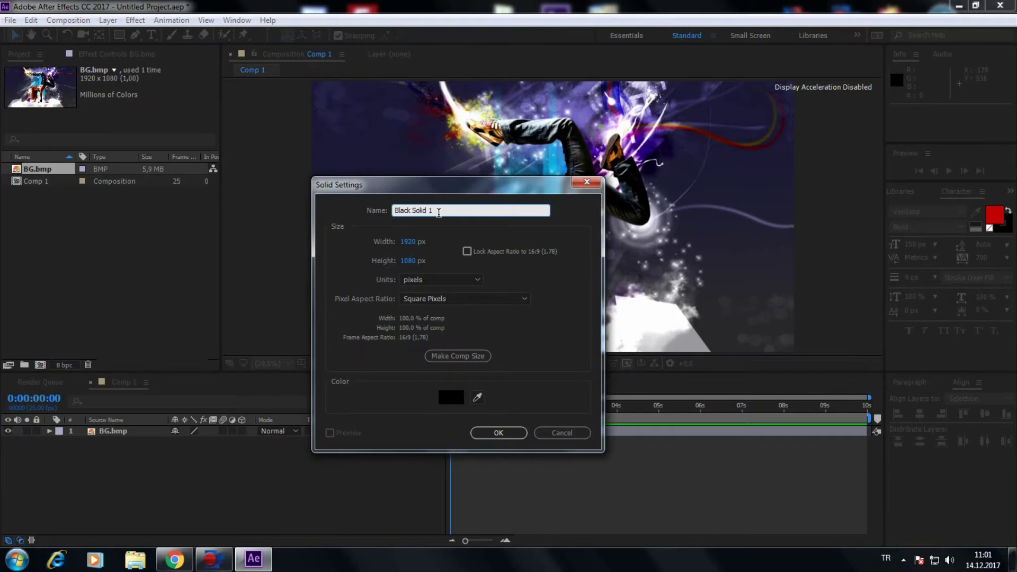
pyautogui.moveTo(416, 209); pyautogui.dragTo(393, 215)
pyautogui.write('s')
pyautogui.click(498, 433)
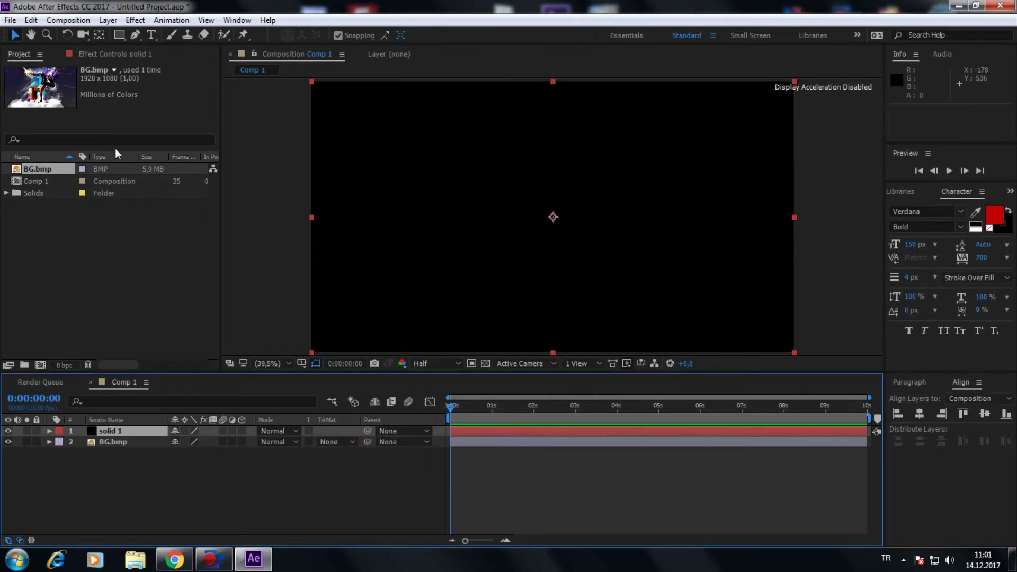
# Step: Apply Trapcode Particular to solid 1 and move the playhead to about 0:00:02:05
pyautogui.click(131, 21)
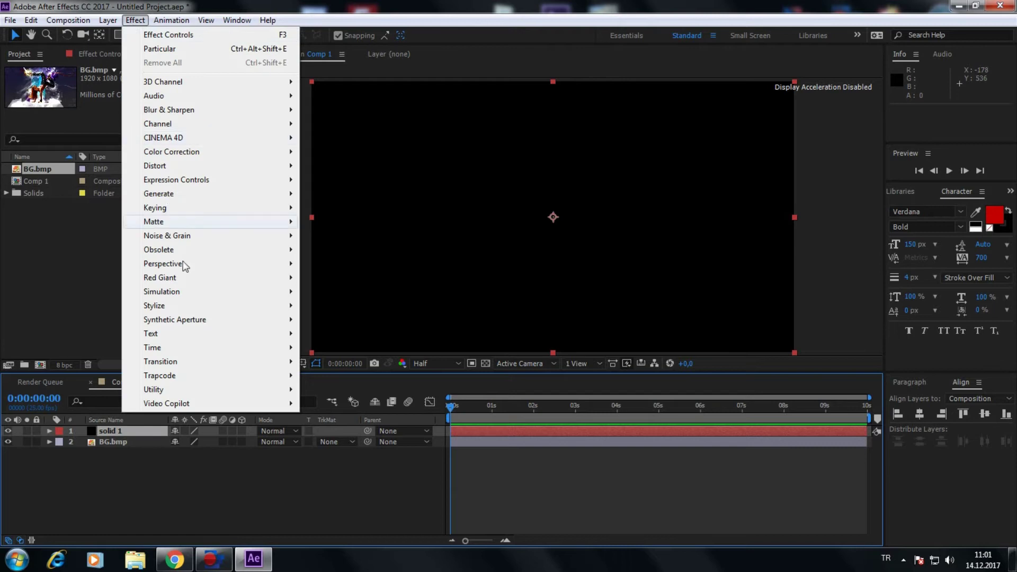
pyautogui.moveTo(196, 374)
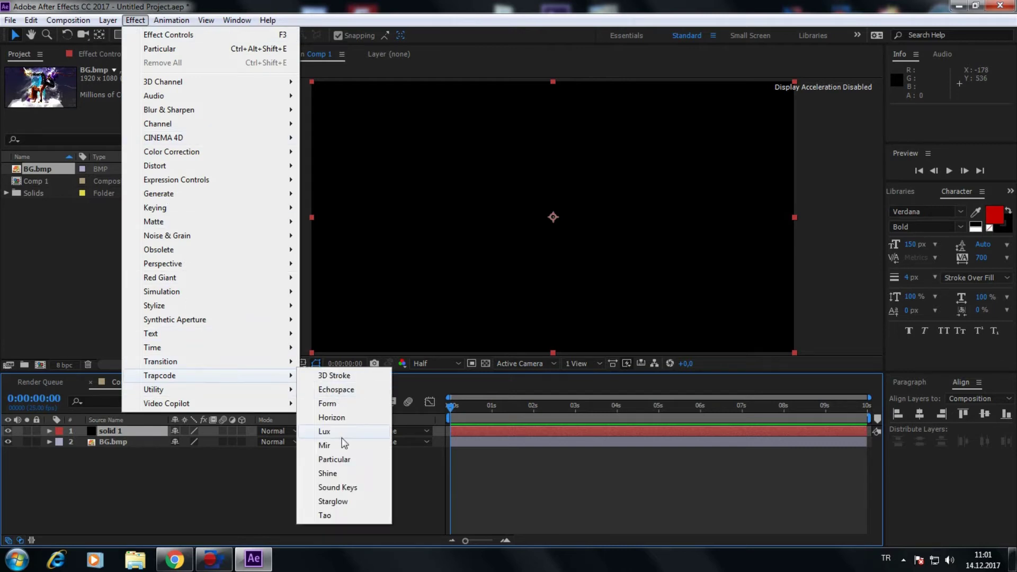
pyautogui.click(344, 460)
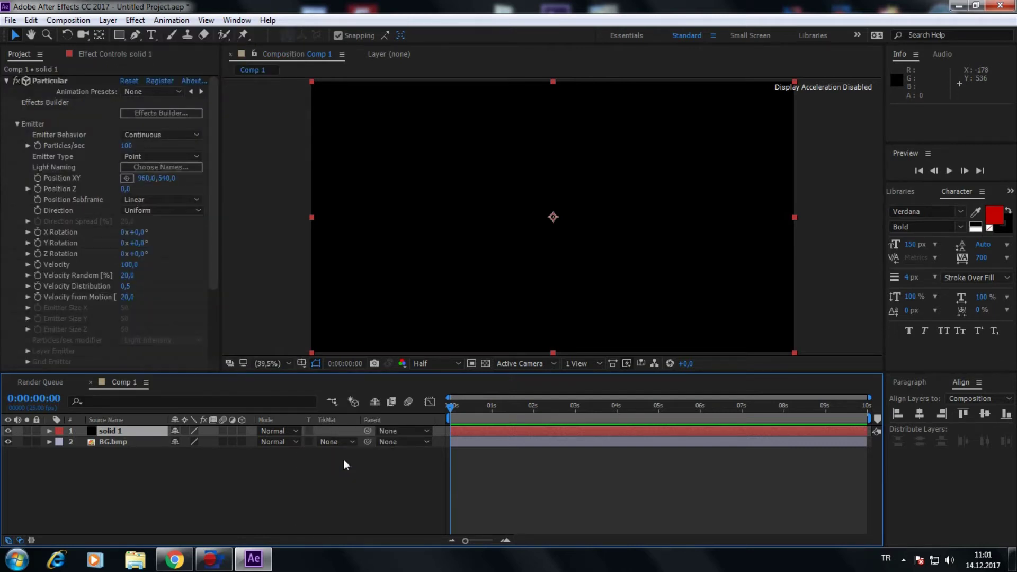
pyautogui.moveTo(451, 409); pyautogui.dragTo(542, 412)
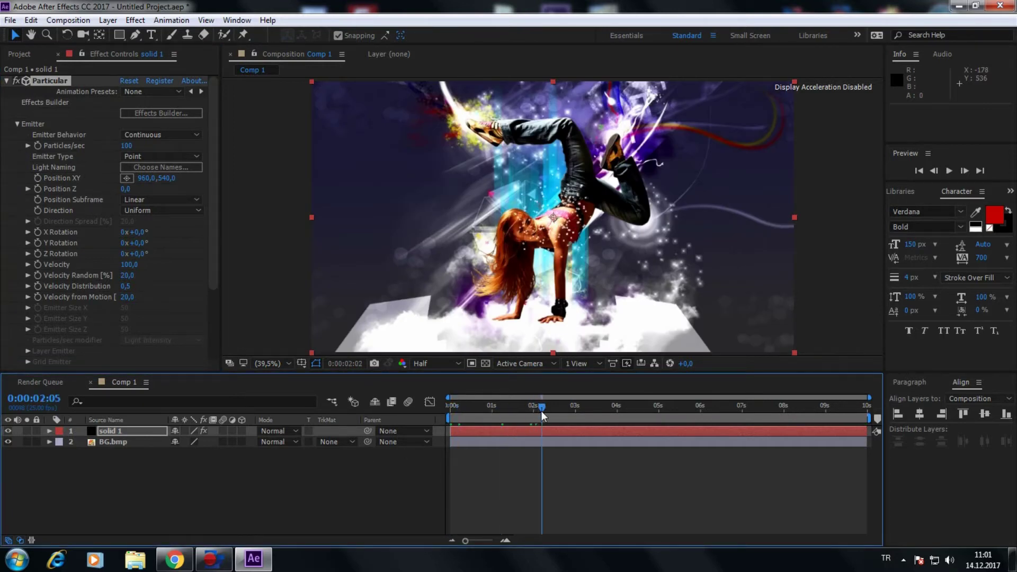
# Step: Draw an open Bezier mask on solid 1 from the bottom edge, curving up past the dancer
pyautogui.click(138, 432)
pyautogui.click(133, 35)
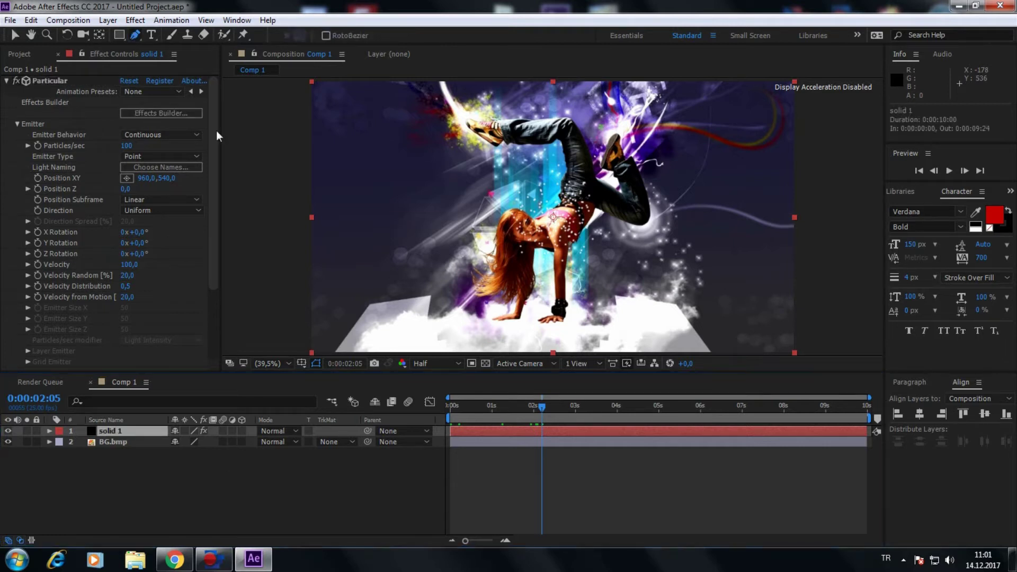
pyautogui.click(412, 352)
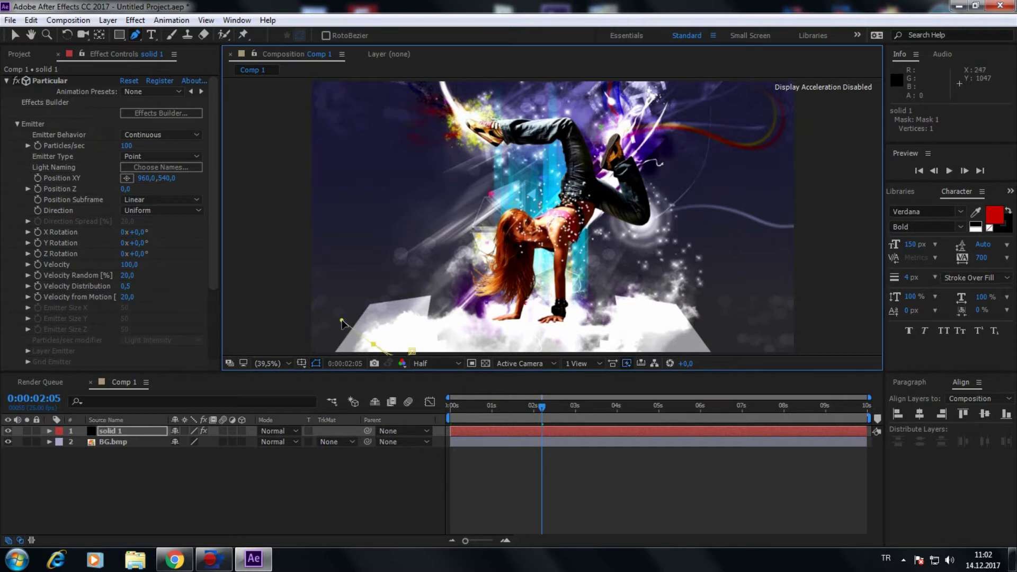
pyautogui.moveTo(325, 301)
pyautogui.mouseDown()
pyautogui.moveTo(337, 275)
pyautogui.moveTo(426, 295)
pyautogui.moveTo(469, 258)
pyautogui.moveTo(419, 220)
pyautogui.mouseUp()
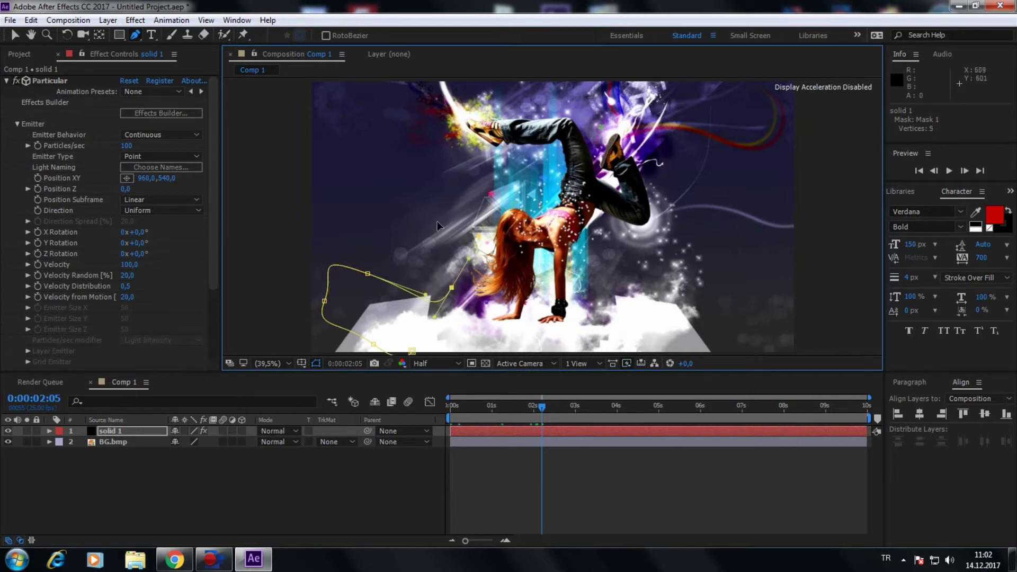
pyautogui.moveTo(339, 204); pyautogui.dragTo(349, 176)
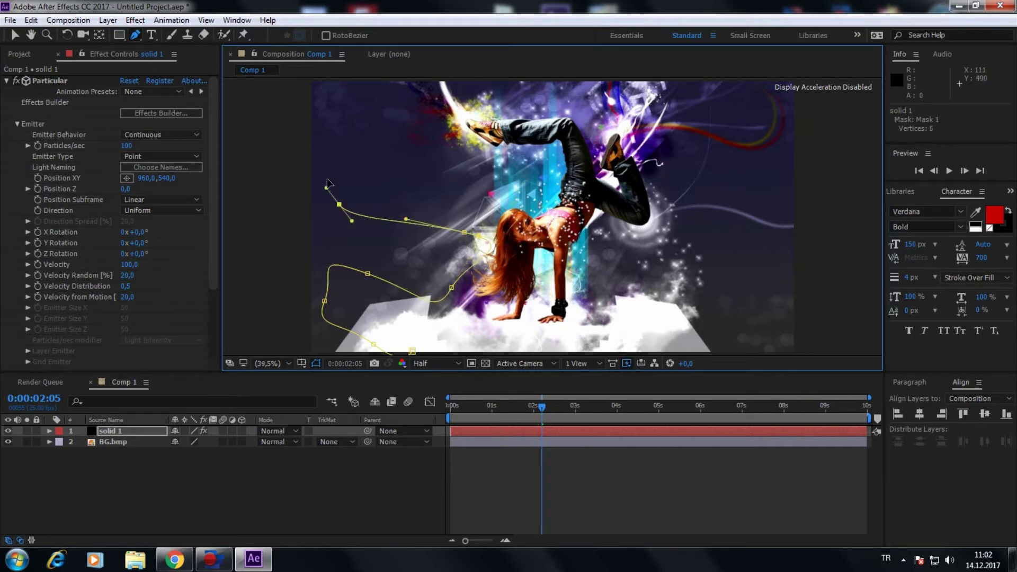
pyautogui.moveTo(417, 179)
pyautogui.mouseDown()
pyautogui.moveTo(472, 195)
pyautogui.moveTo(465, 149)
pyautogui.moveTo(396, 134)
pyautogui.mouseUp()
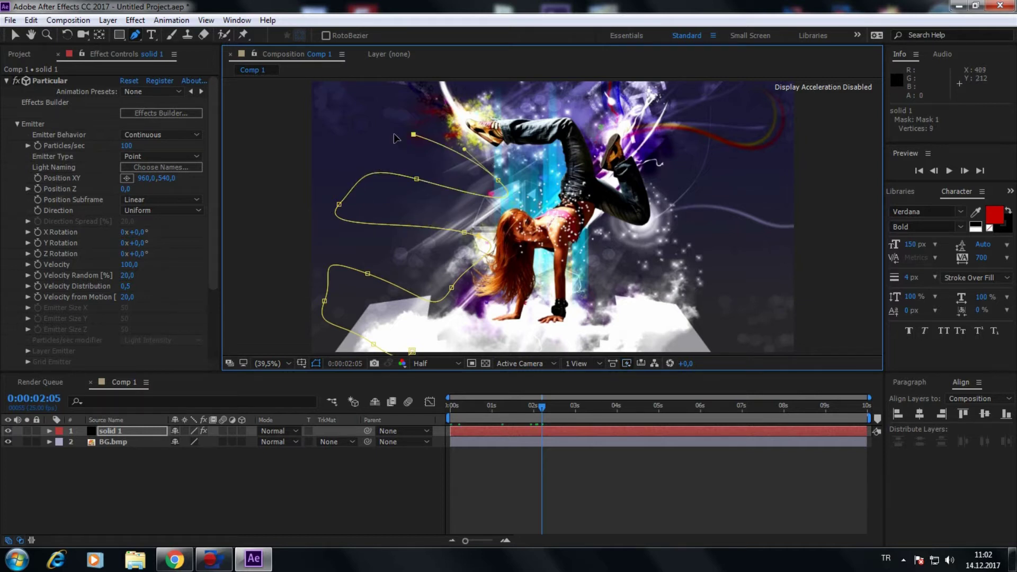
pyautogui.click(376, 126)
pyautogui.moveTo(350, 109)
pyautogui.mouseDown()
pyautogui.moveTo(344, 89)
pyautogui.moveTo(392, 83)
pyautogui.mouseUp()
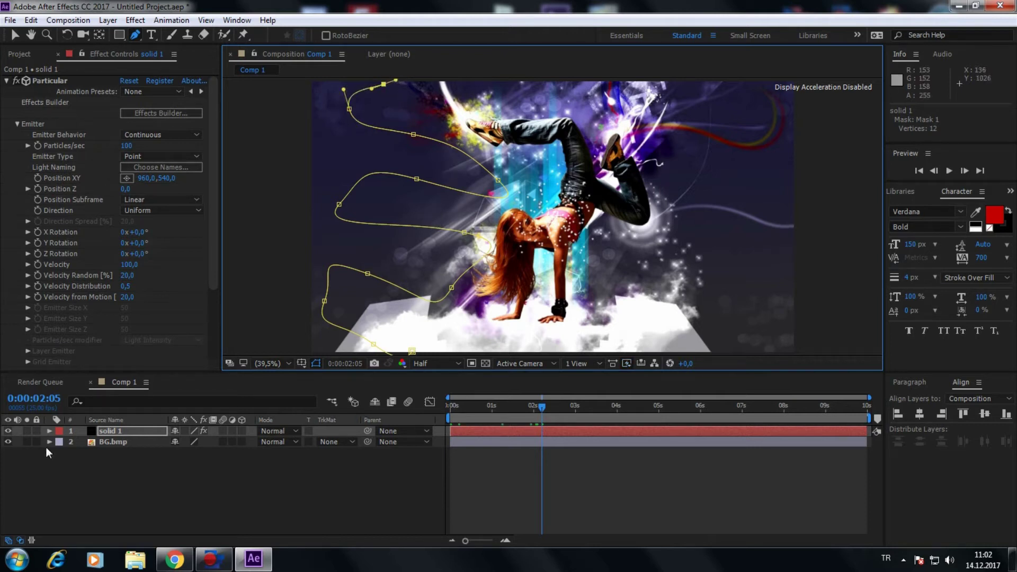
pyautogui.click(15, 36)
pyautogui.click(108, 20)
# Step: Add a spot light, Light 1, to Comp 1
pyautogui.moveTo(117, 35)
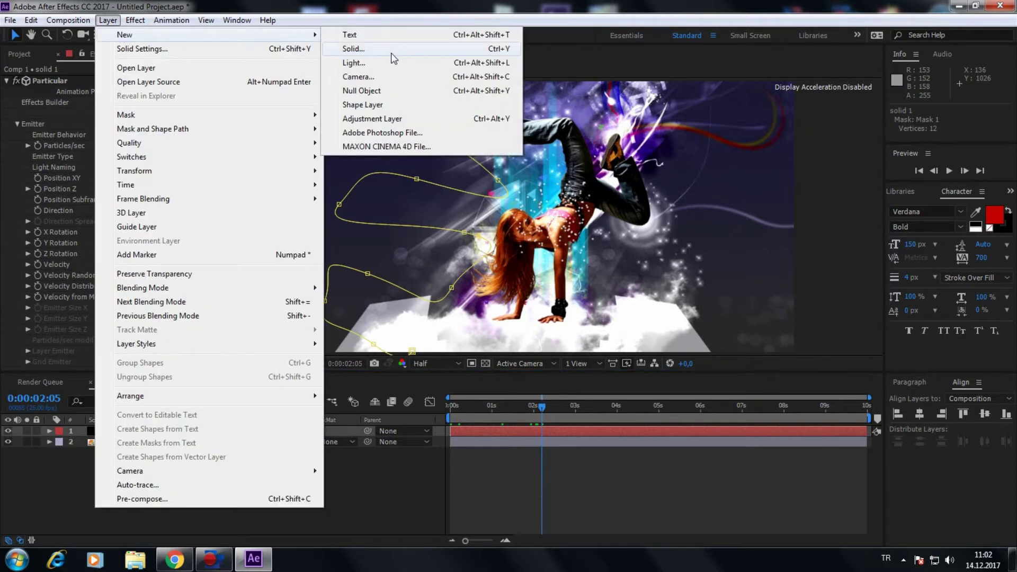
pyautogui.click(388, 60)
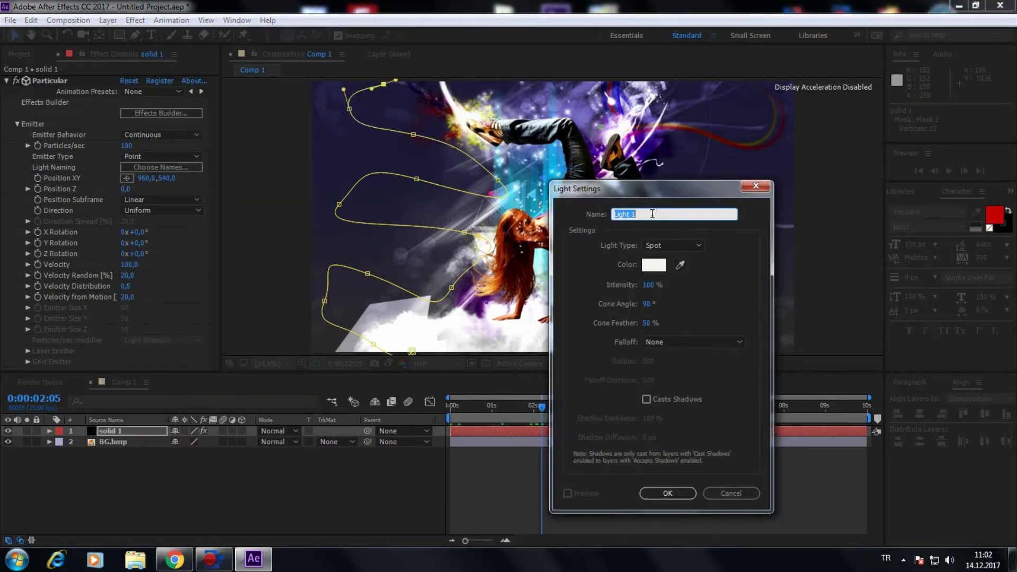
pyautogui.click(668, 493)
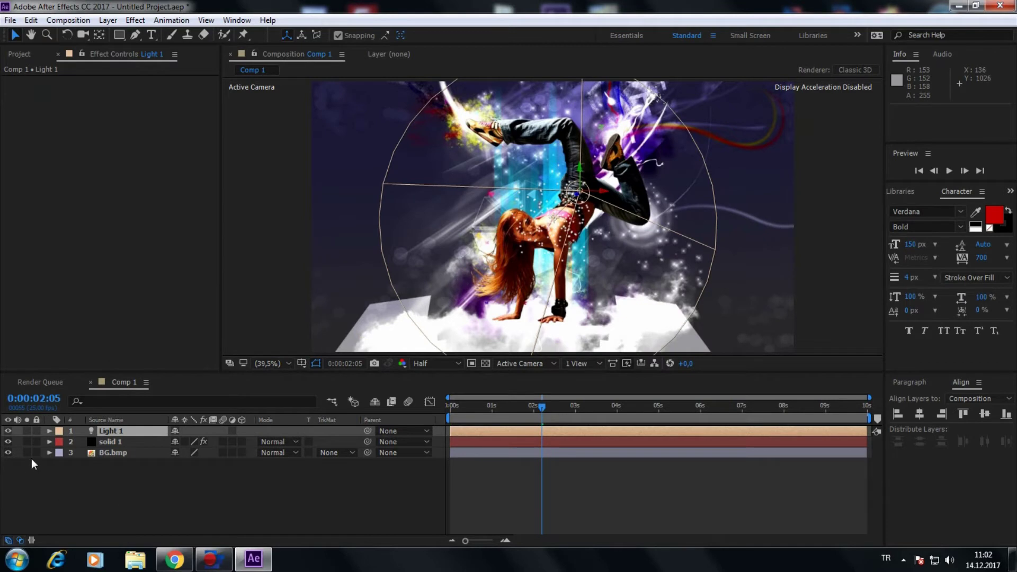
# Step: Copy the Mask Path of solid 1's Mask 1
pyautogui.click(50, 443)
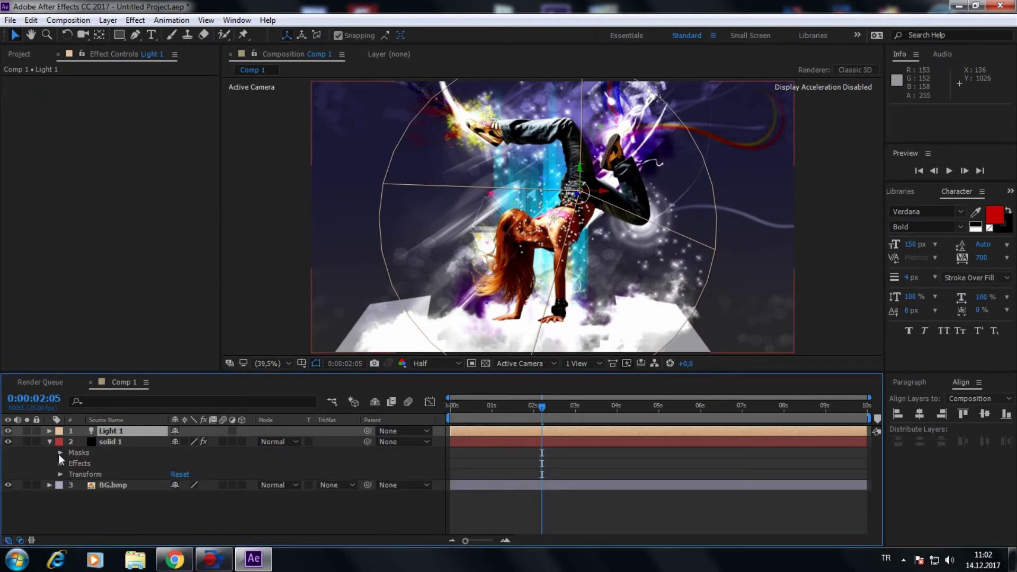
pyautogui.click(59, 454)
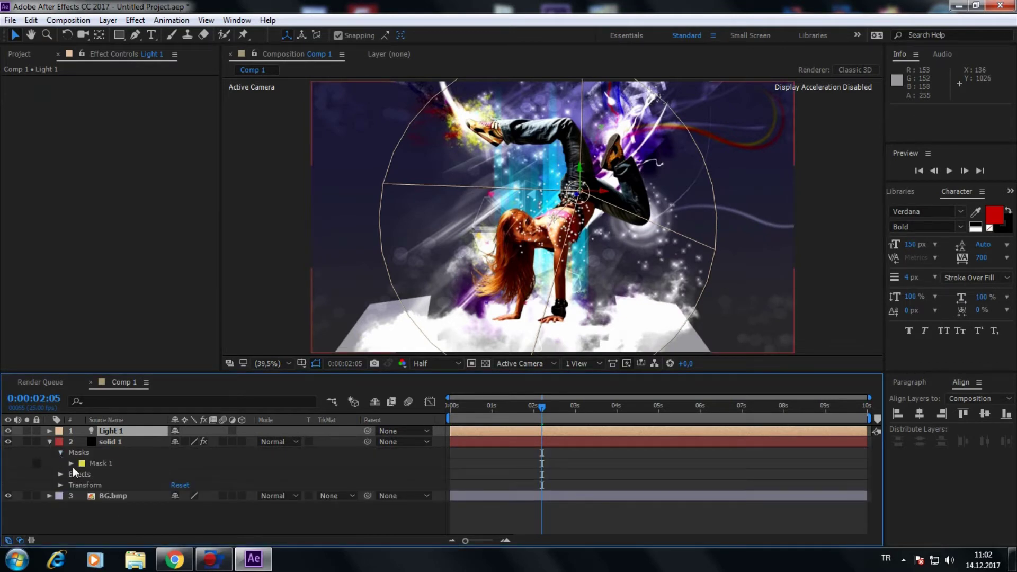
pyautogui.click(71, 464)
pyautogui.click(115, 475)
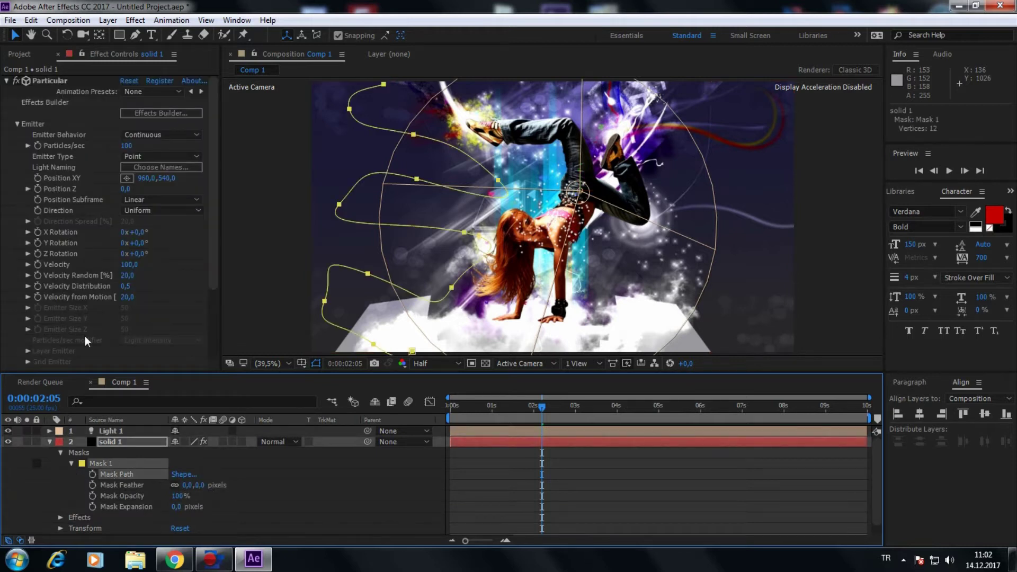
pyautogui.click(31, 20)
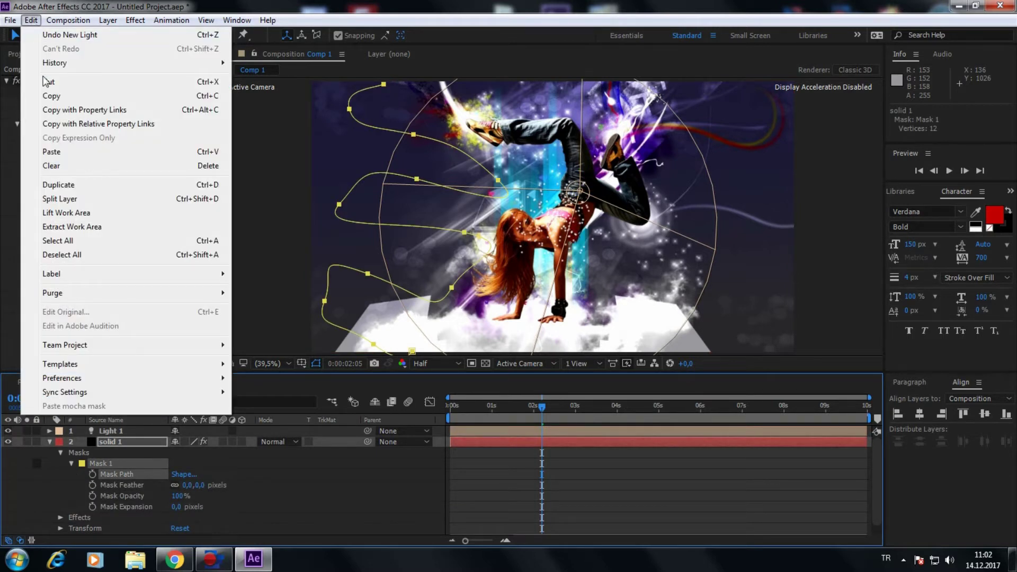
pyautogui.click(52, 99)
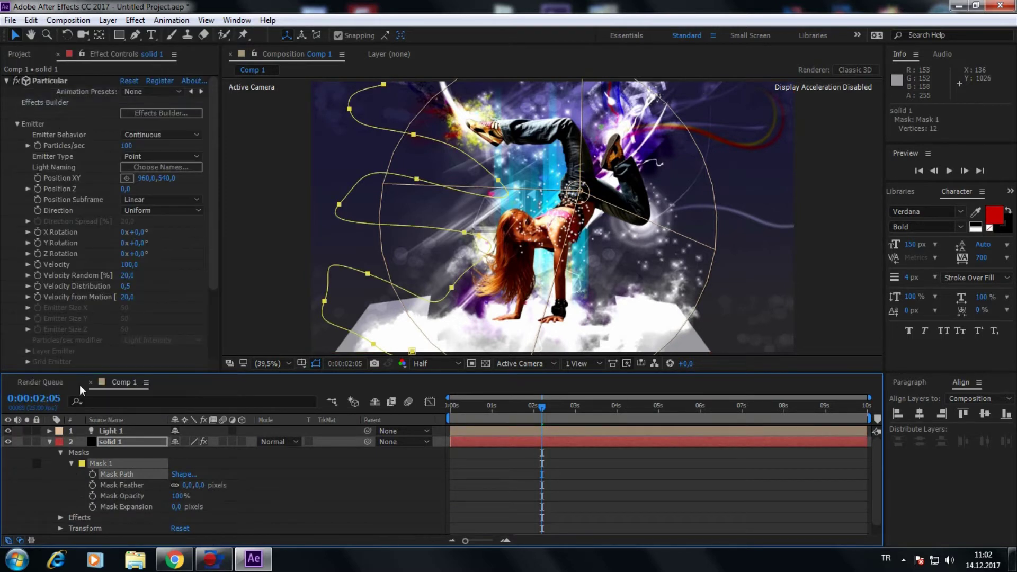
# Step: Select Light 1's Transform Position property as the paste target
pyautogui.click(51, 441)
pyautogui.click(48, 431)
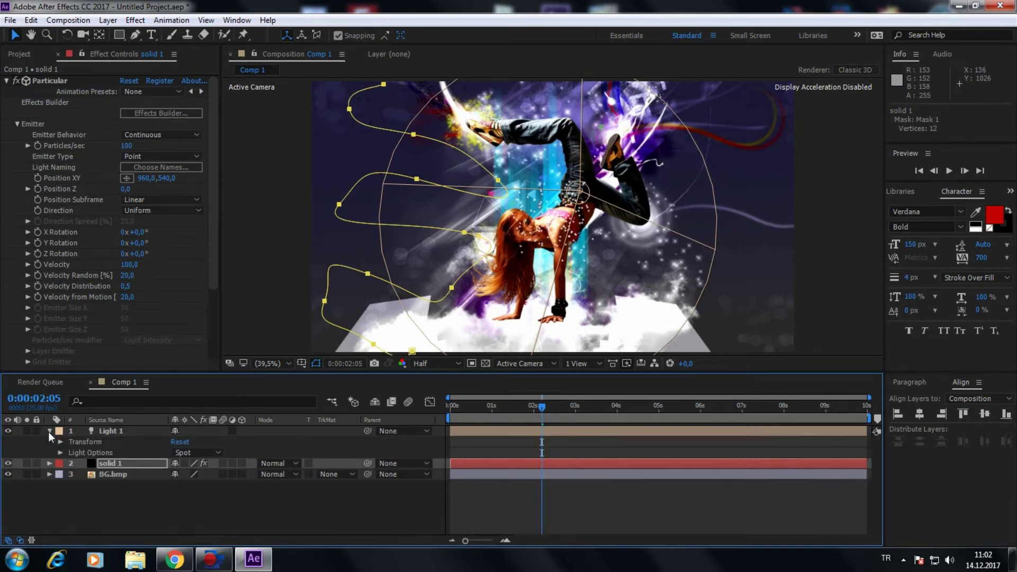
pyautogui.click(60, 442)
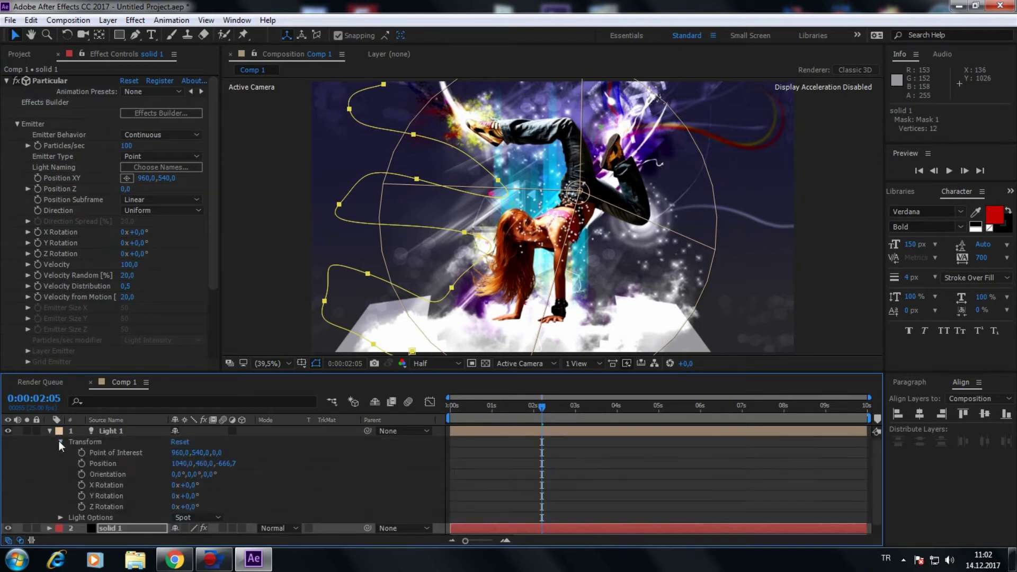
pyautogui.click(98, 465)
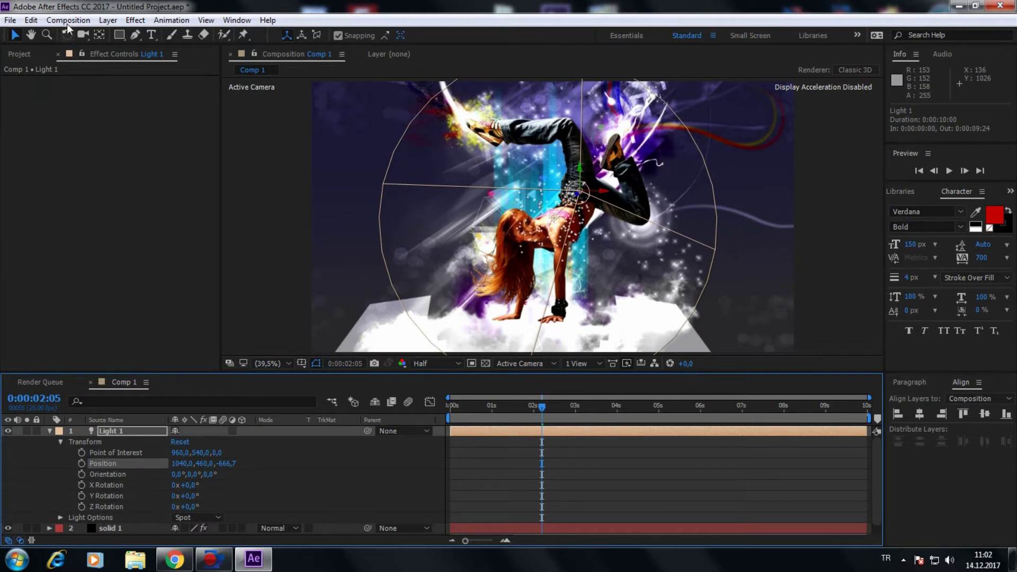
pyautogui.click(32, 21)
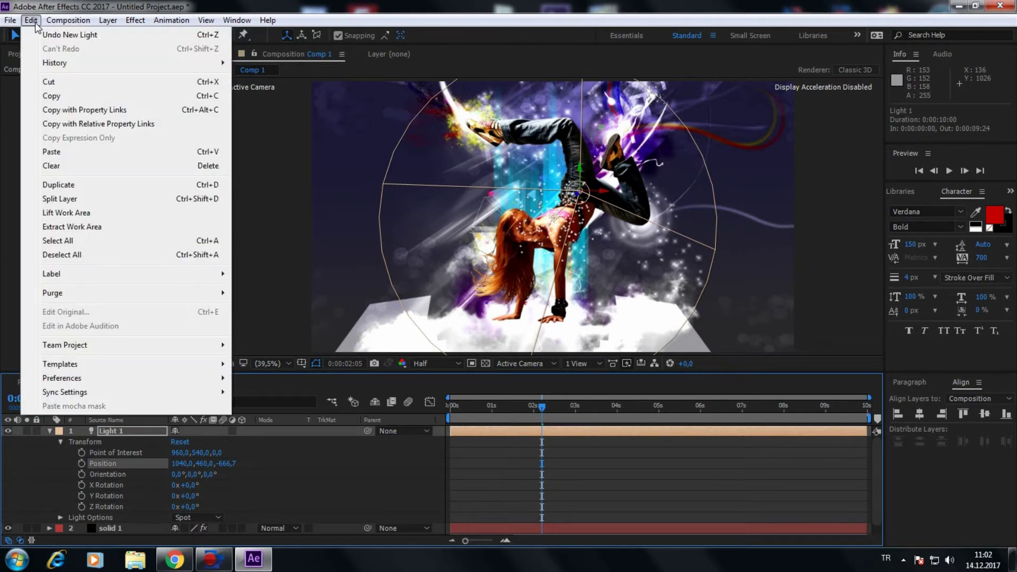
# Step: Paste the mask path into Light 1's Position and spread its keyframes from about 1 s to 9 s
pyautogui.click(55, 153)
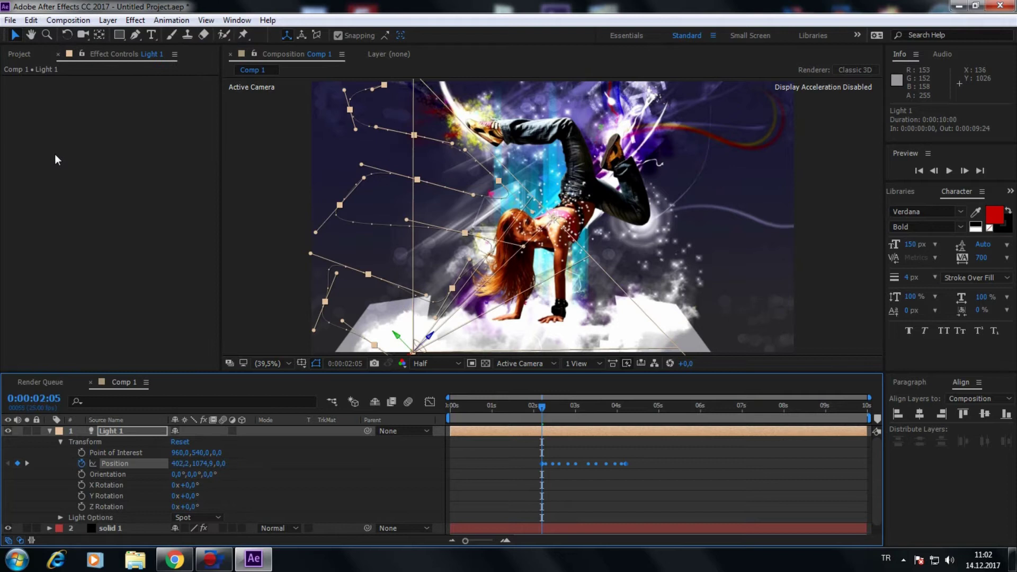
pyautogui.click(17, 463)
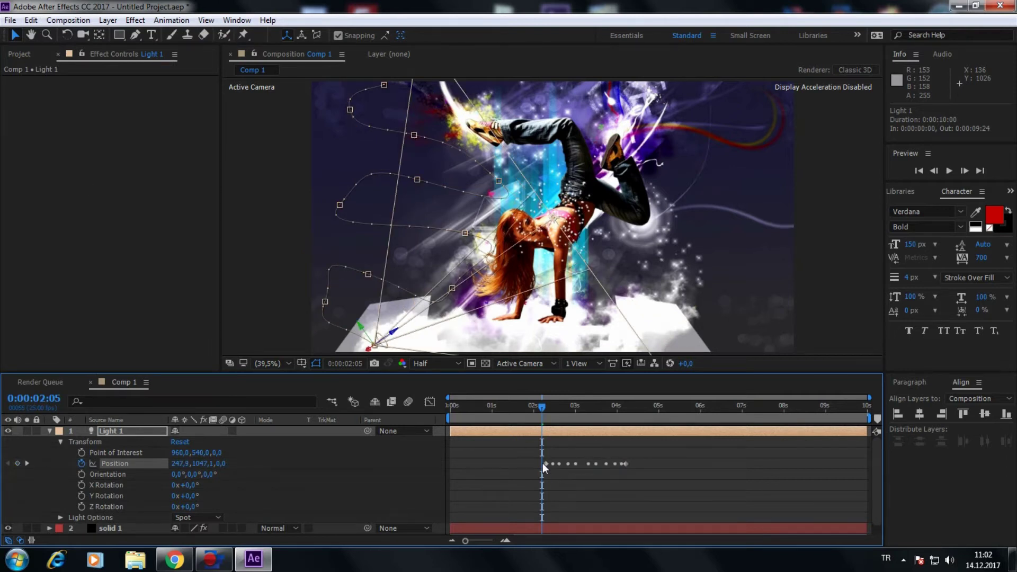
pyautogui.moveTo(544, 465); pyautogui.dragTo(488, 463)
pyautogui.moveTo(625, 462)
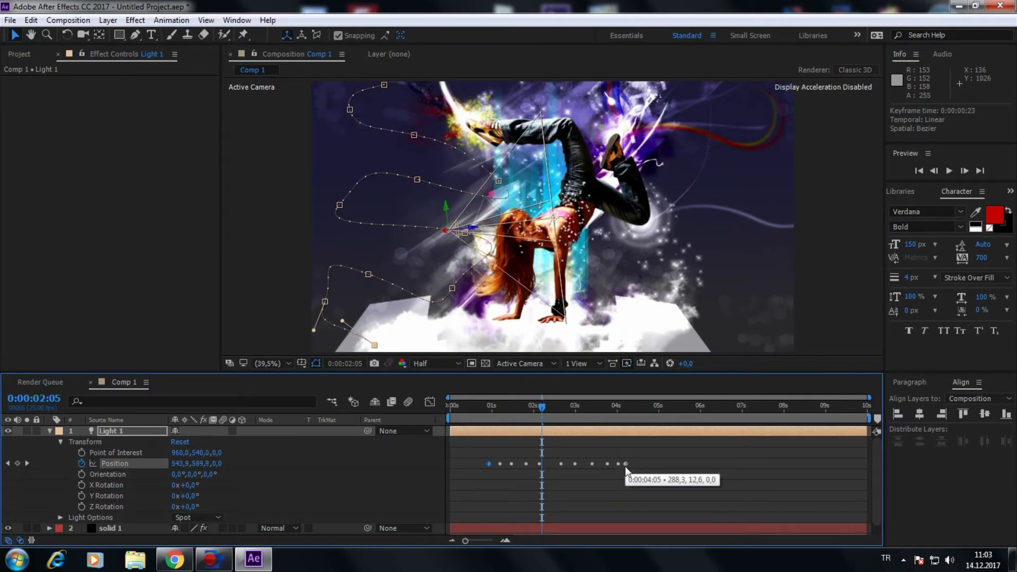
pyautogui.moveTo(625, 464); pyautogui.dragTo(828, 463)
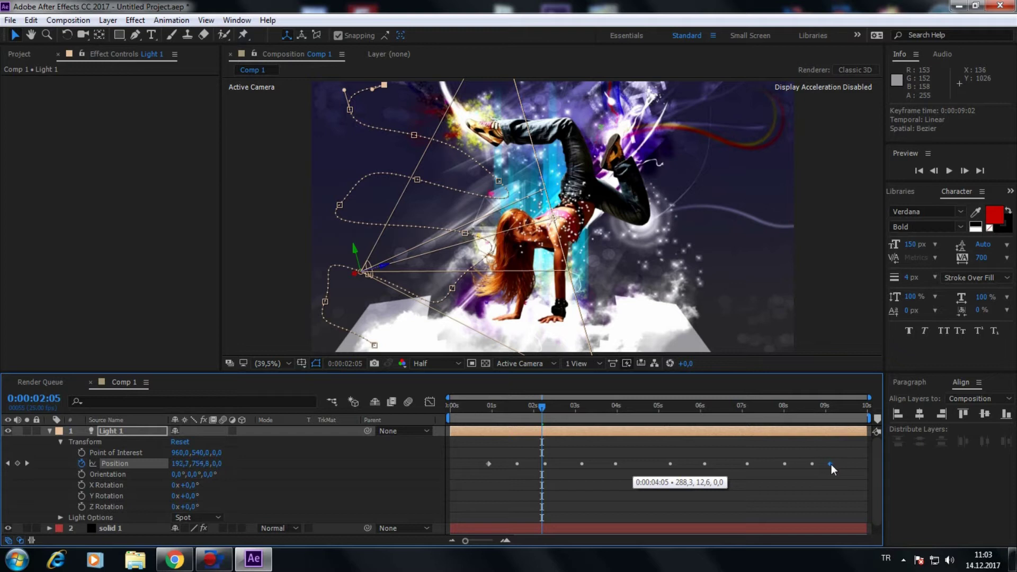
pyautogui.moveTo(831, 464); pyautogui.dragTo(842, 467)
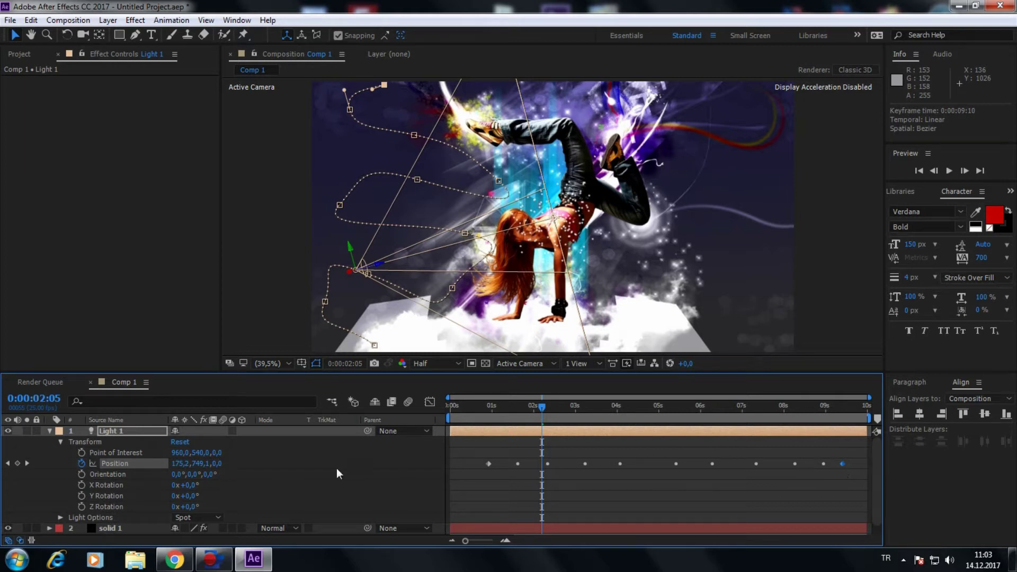
pyautogui.click(49, 432)
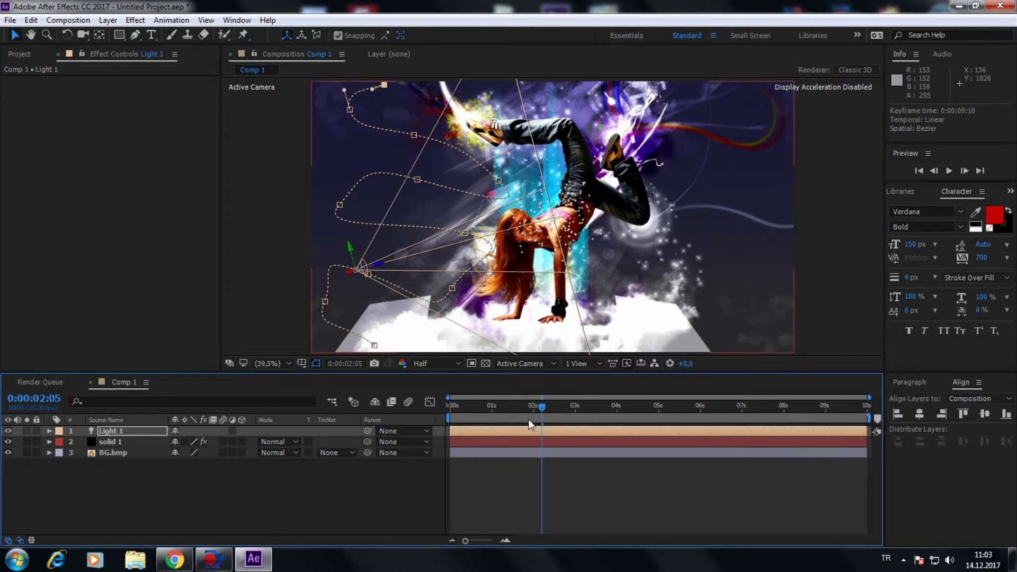
# Step: Switch solid 1's Particular Emitter Type to Light(s)
pyautogui.moveTo(542, 407); pyautogui.dragTo(514, 412)
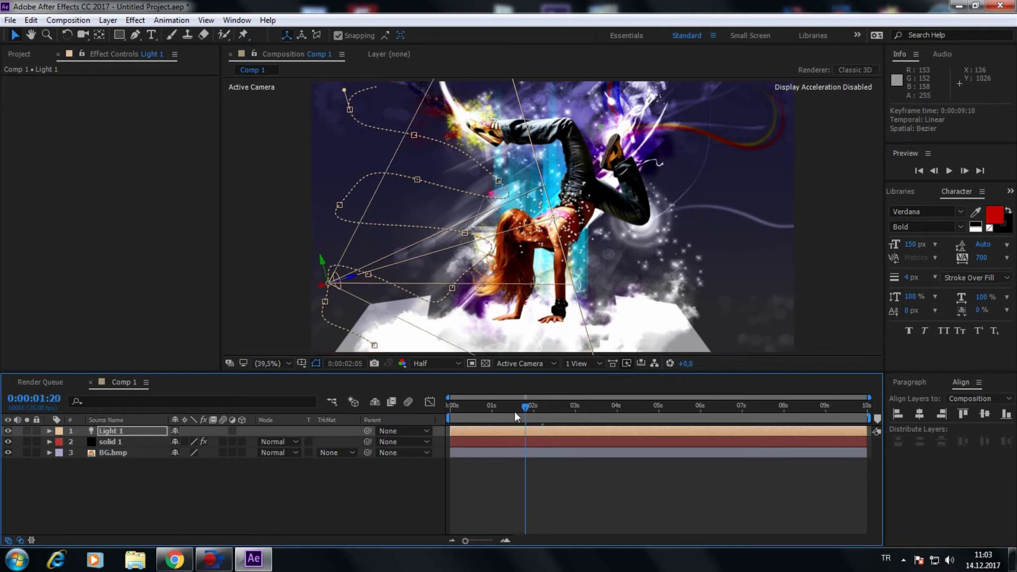
pyautogui.click(119, 444)
pyautogui.click(166, 155)
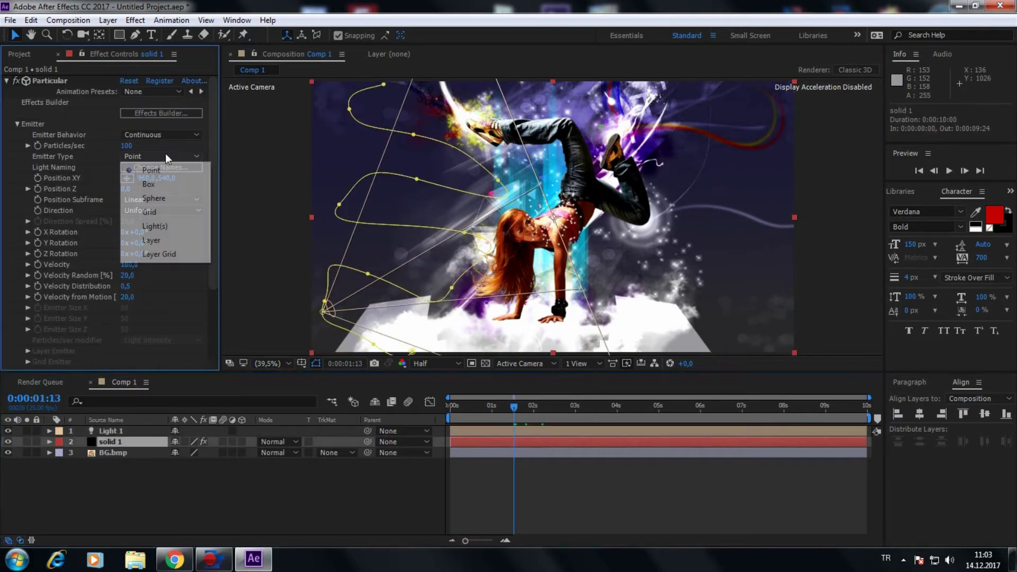
pyautogui.click(159, 228)
pyautogui.click(612, 314)
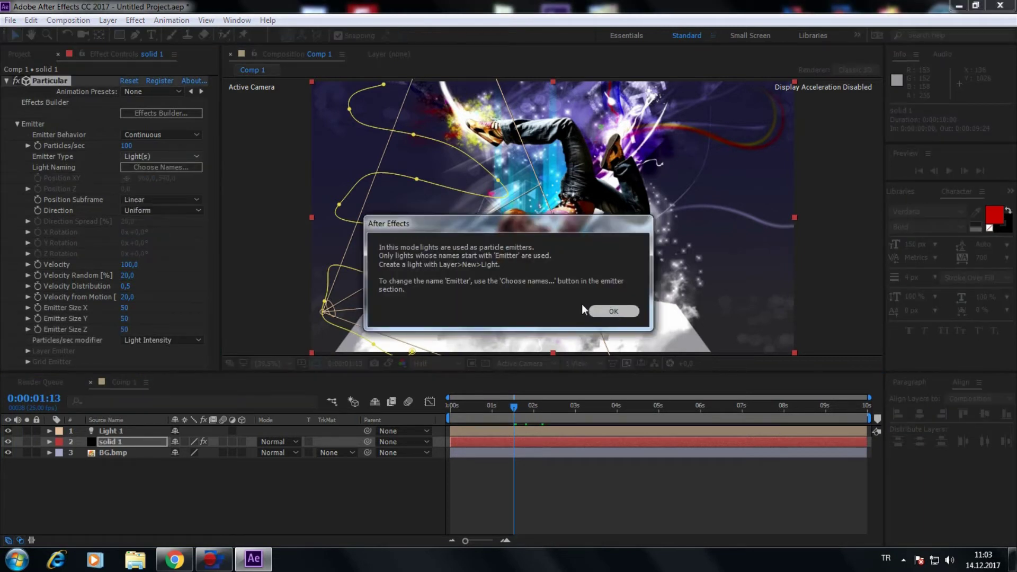
# Step: Clear the required 'Emitter' light-name prefix and scrub to about 4 seconds to preview
pyautogui.click(153, 168)
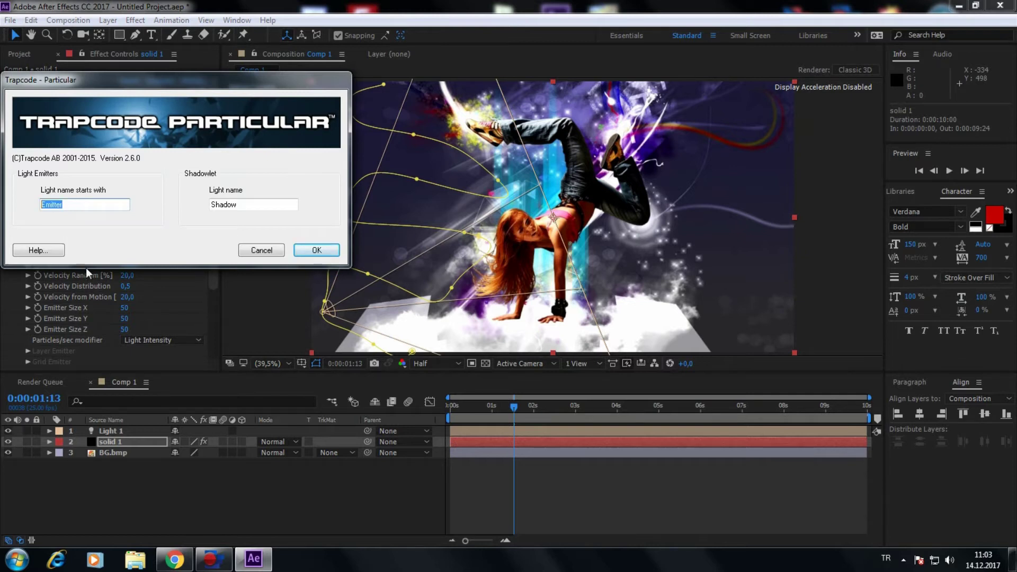
pyautogui.press('BackSpace')
pyautogui.press('Return')
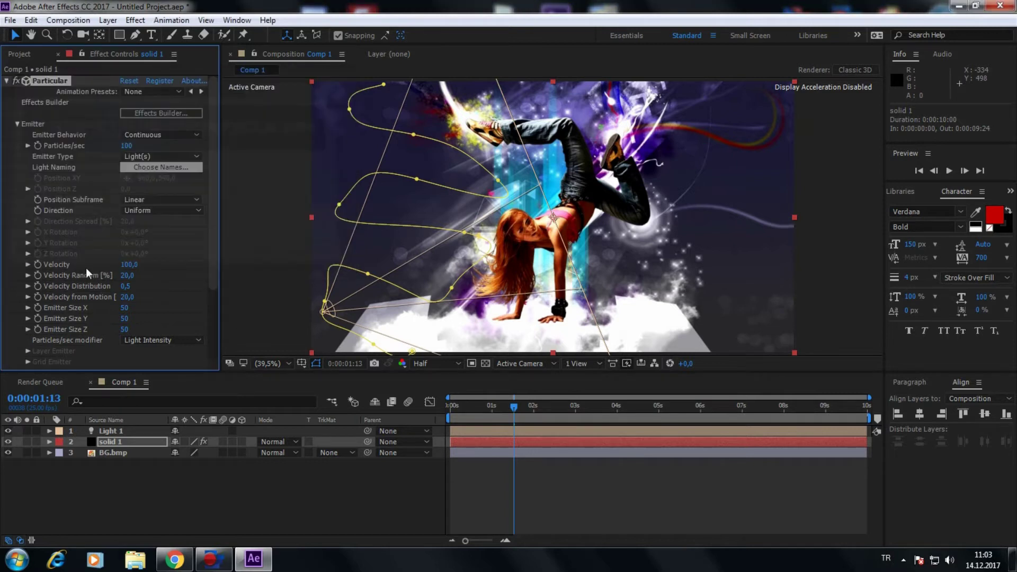
pyautogui.moveTo(514, 408); pyautogui.dragTo(575, 408)
pyautogui.click(628, 418)
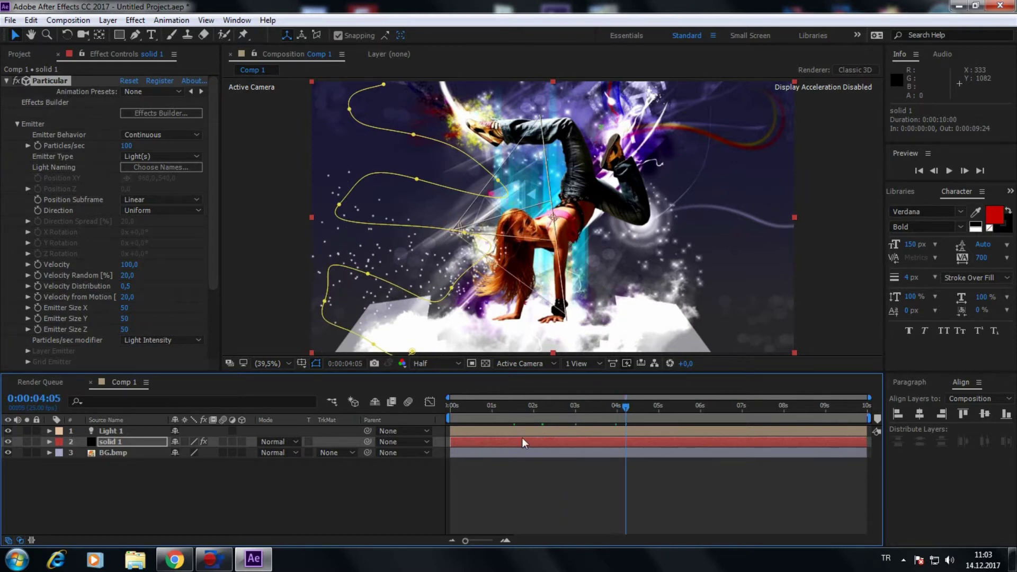
# Step: Delete Mask 1 from solid 1
pyautogui.click(50, 443)
pyautogui.click(72, 465)
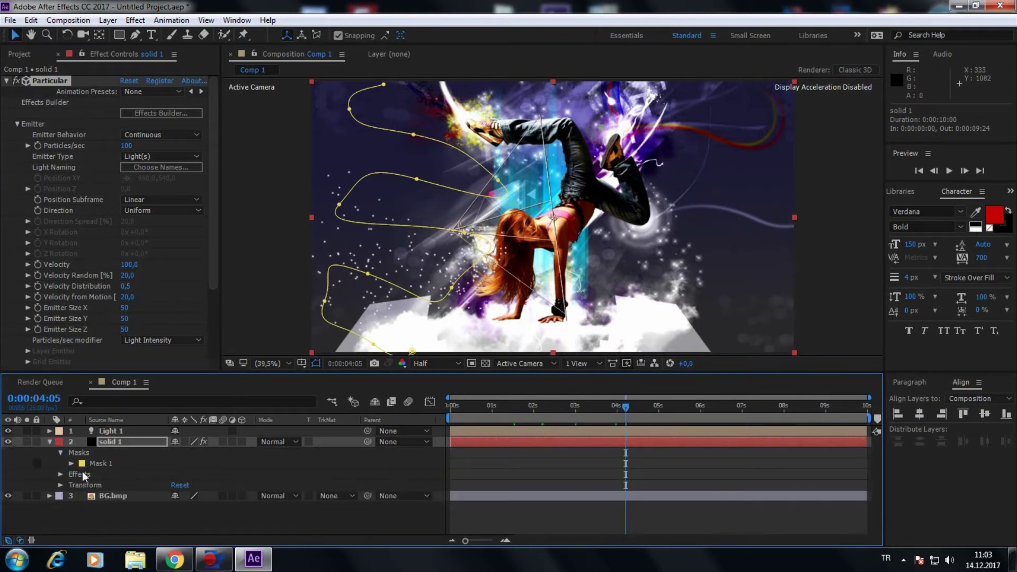
pyautogui.click(94, 464)
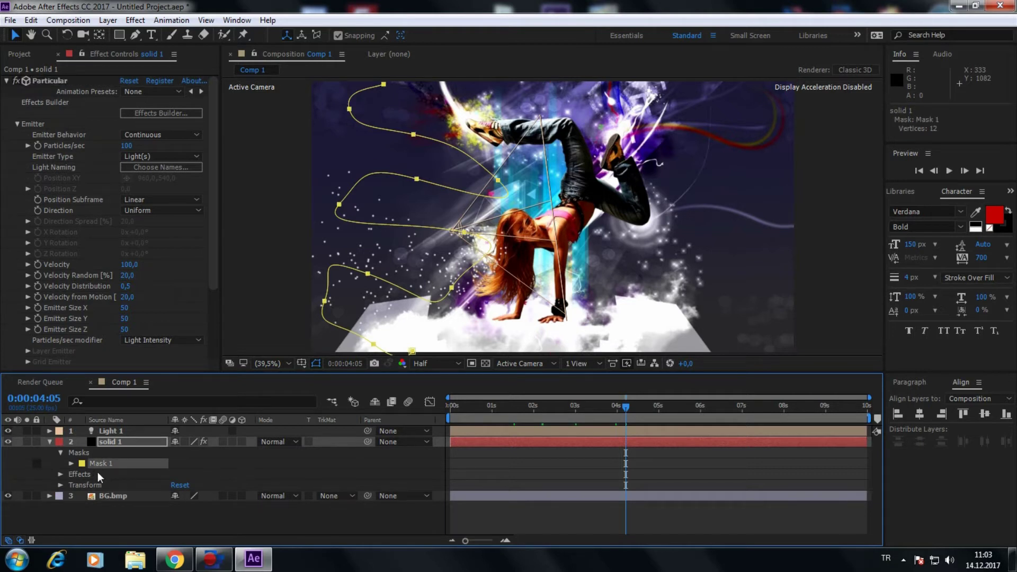
pyautogui.press('Delete')
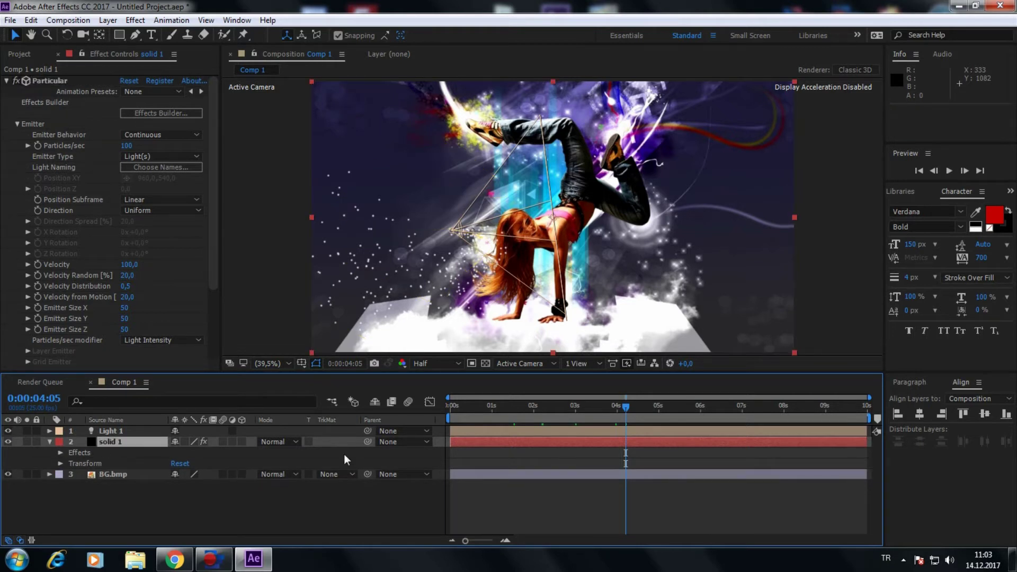
# Step: Scrub to about 6:18 to check Light 1's trail, then reopen solid 1's Particular settings
pyautogui.moveTo(628, 409); pyautogui.dragTo(713, 418)
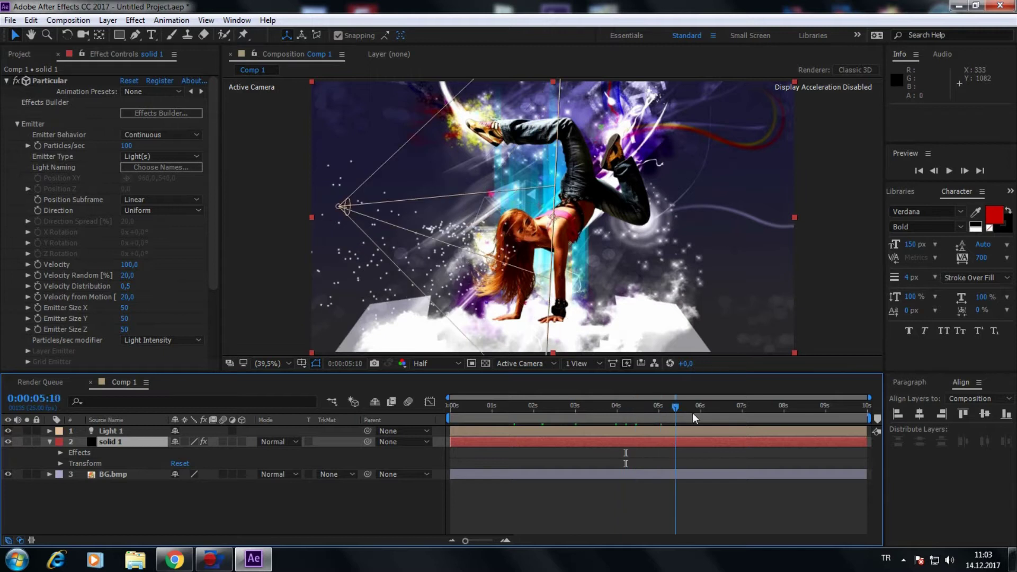
pyautogui.click(733, 414)
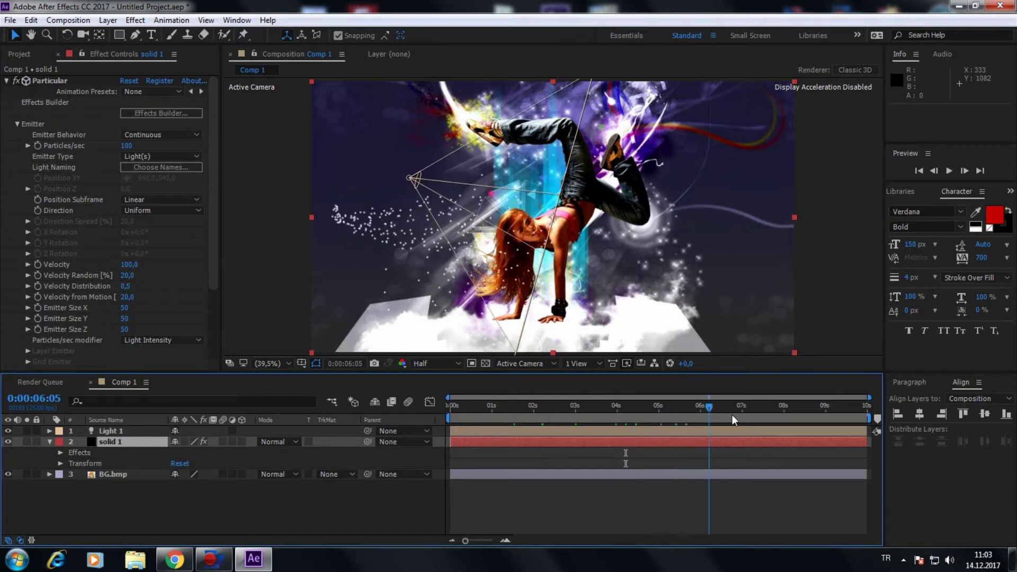
pyautogui.click(129, 434)
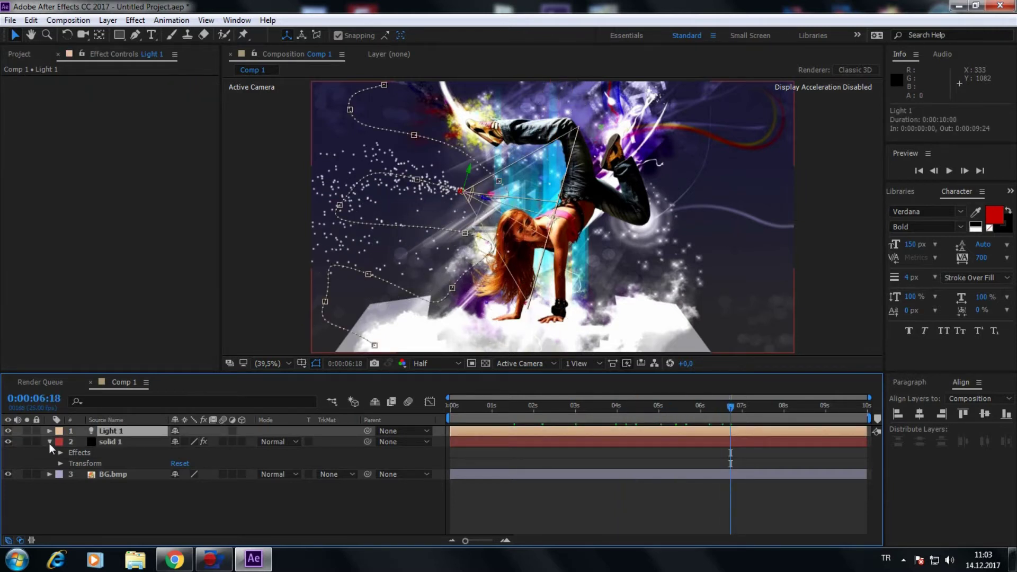
pyautogui.click(49, 443)
pyautogui.click(106, 441)
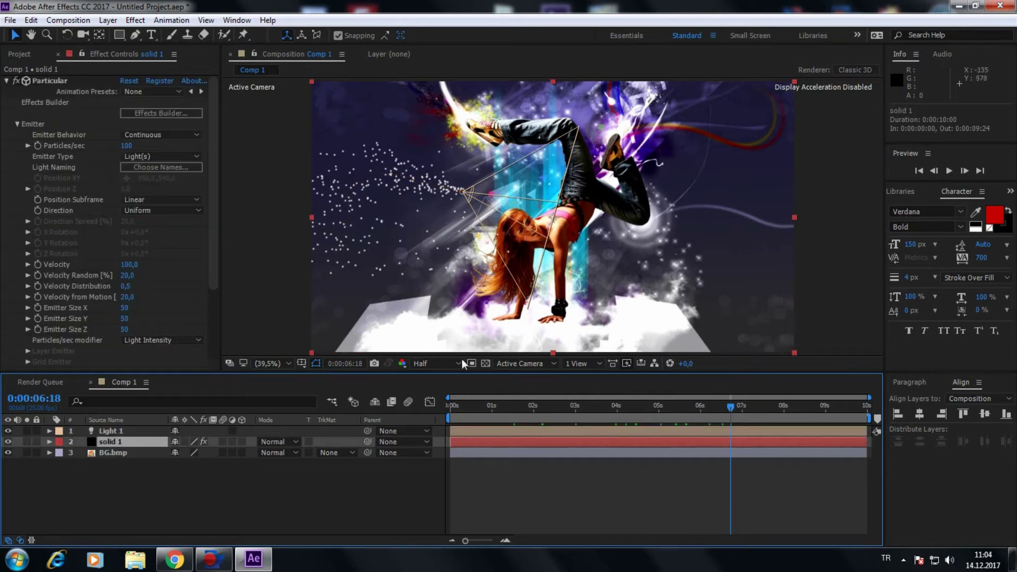
# Step: Set Particular's Particles/sec to 450
pyautogui.click(128, 146)
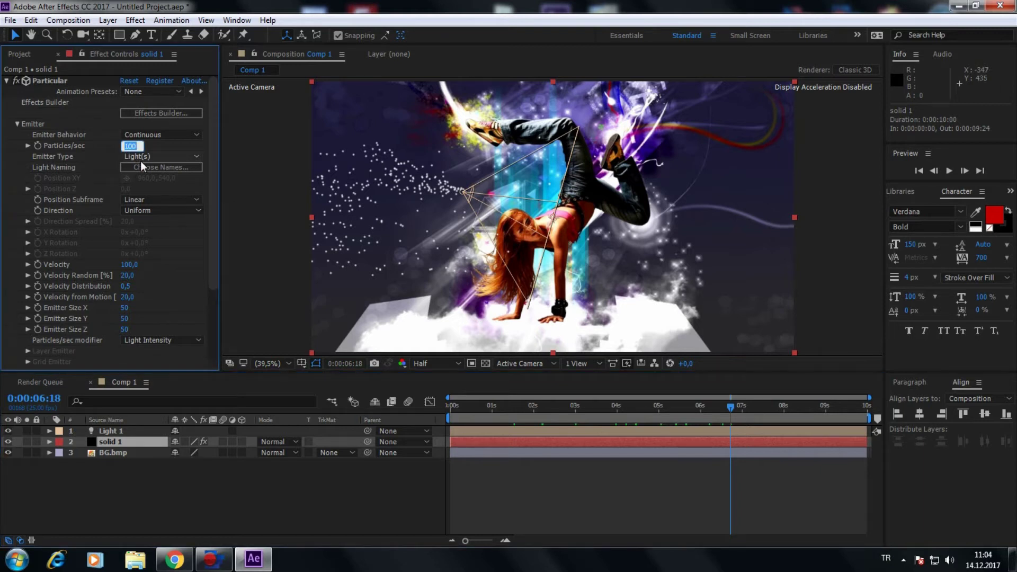
pyautogui.write('450')
pyautogui.click(141, 162)
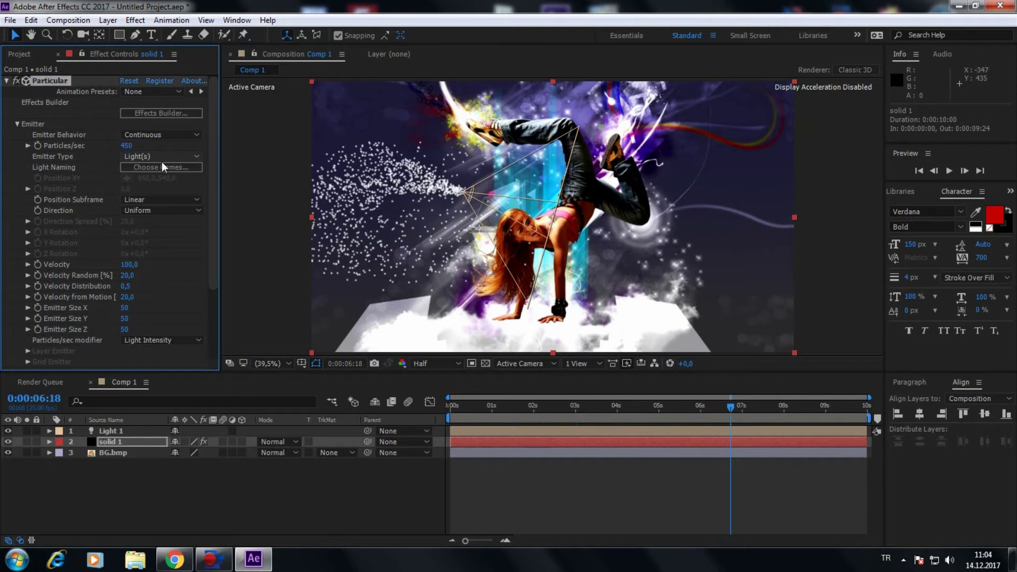
pyautogui.moveTo(213, 154); pyautogui.dragTo(215, 220)
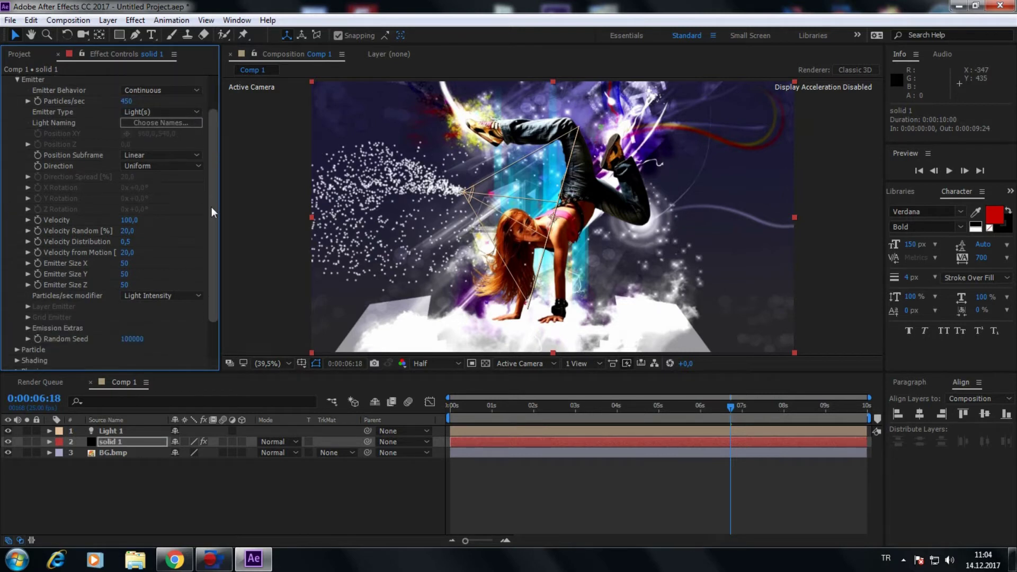
# Step: Set Velocity, Velocity Random and Velocity from Motion to 0
pyautogui.click(129, 170)
pyautogui.write('0')
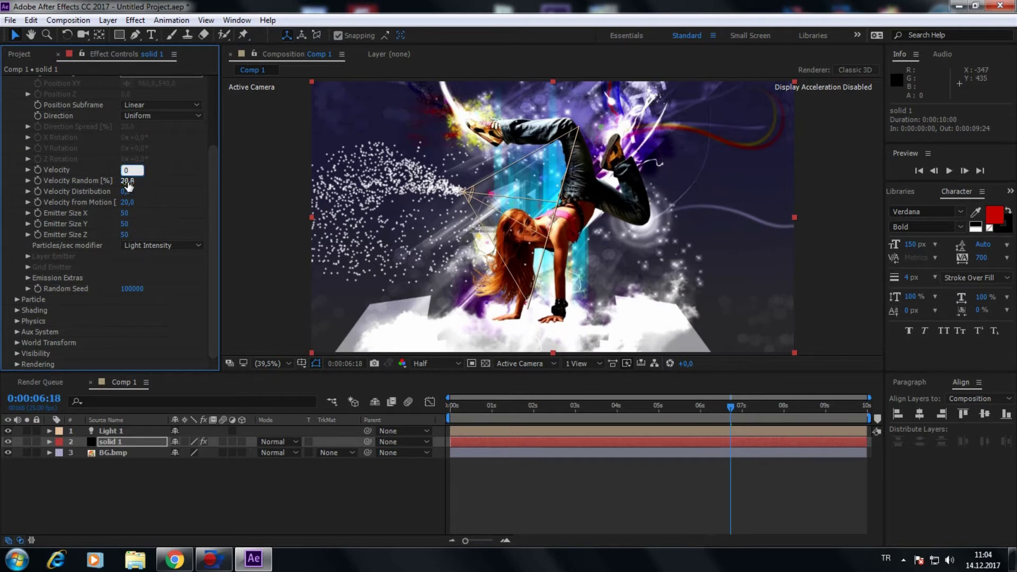
pyautogui.click(127, 181)
pyautogui.write('0')
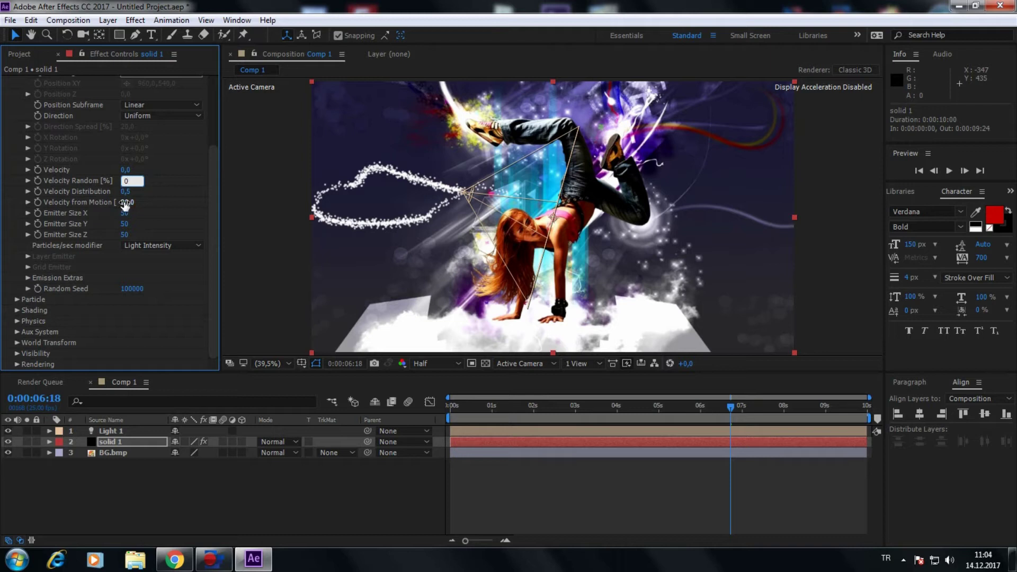
pyautogui.click(128, 202)
pyautogui.write('0')
pyautogui.write('0')
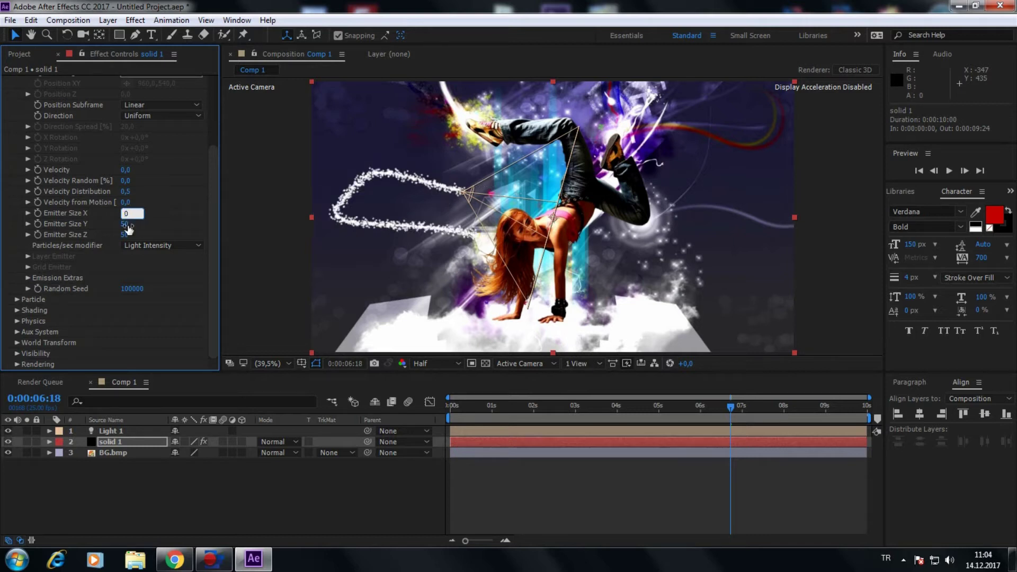
# Step: Set the Emitter Size X, Y and Z to 0
pyautogui.click(126, 225)
pyautogui.write('0')
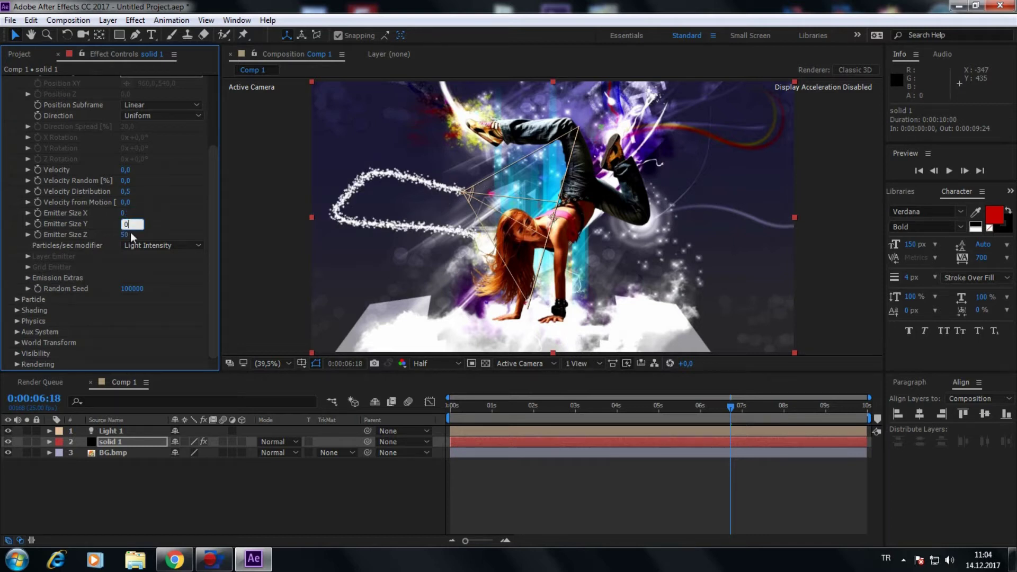
pyautogui.click(124, 235)
pyautogui.write('0')
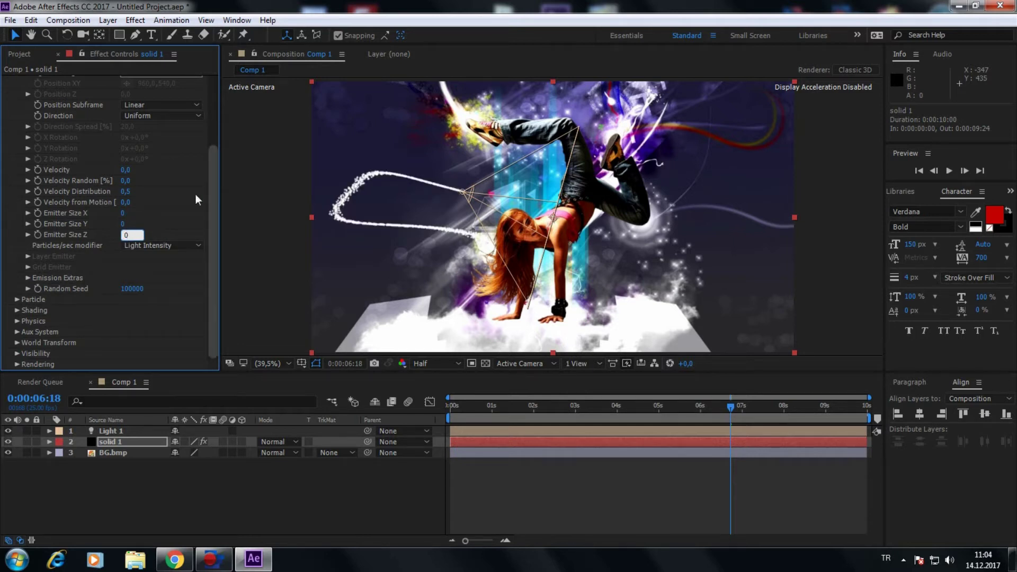
pyautogui.moveTo(212, 213); pyautogui.dragTo(219, 160)
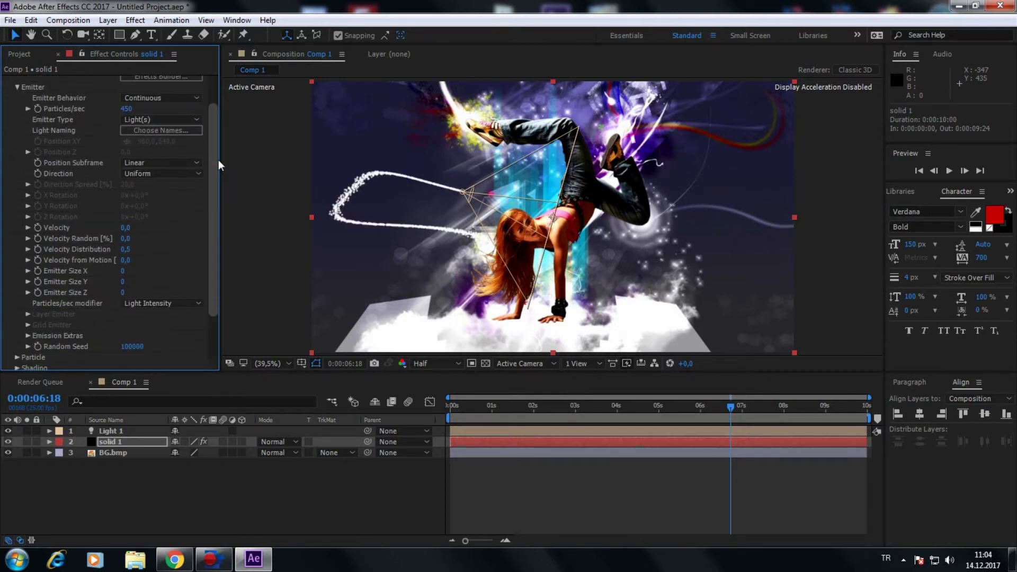
# Step: Set Particular's particle Life to 5 seconds, then raise it to 6 seconds
pyautogui.click(19, 104)
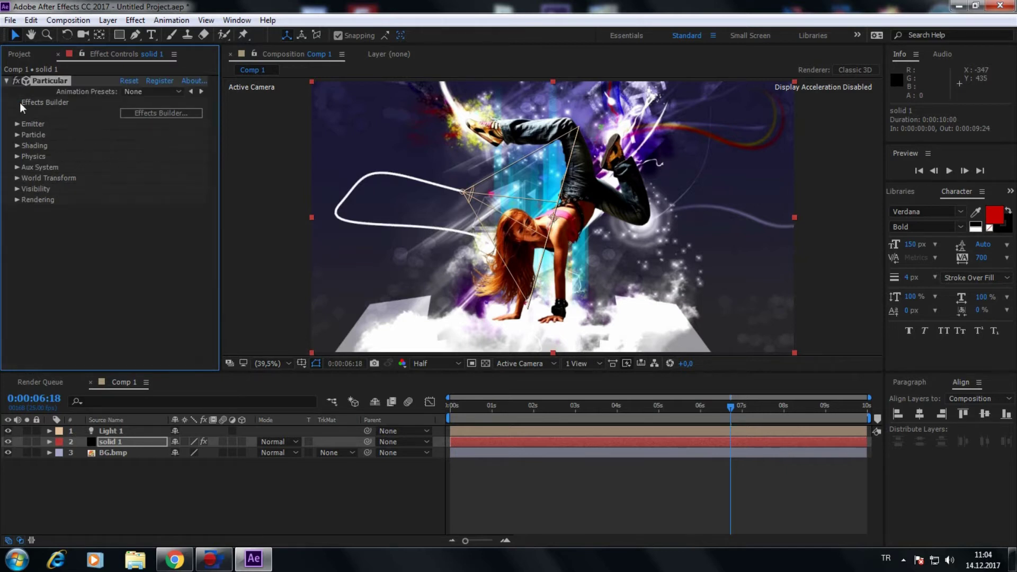
pyautogui.click(16, 135)
pyautogui.click(125, 138)
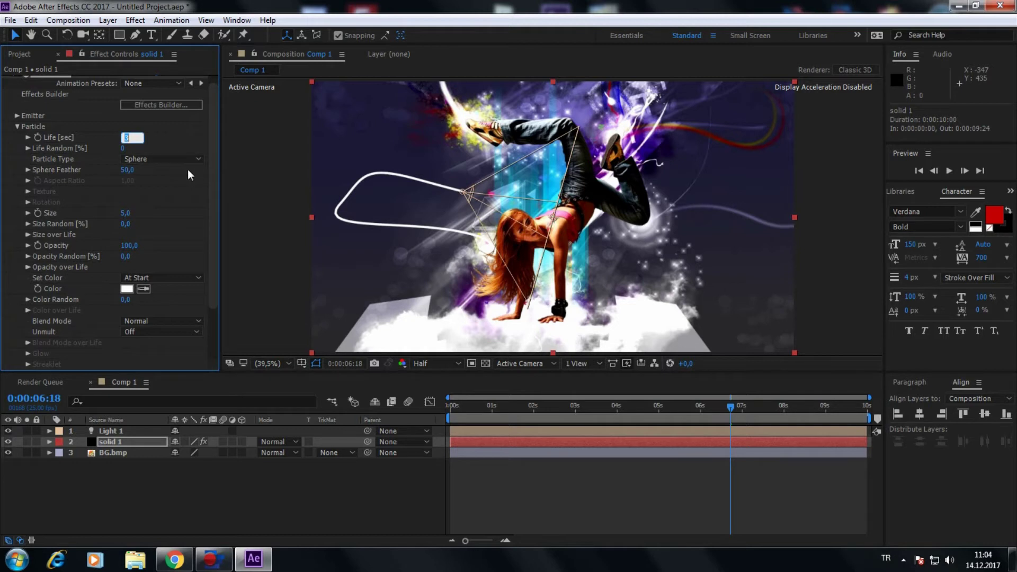
pyautogui.write('5')
pyautogui.press('Return')
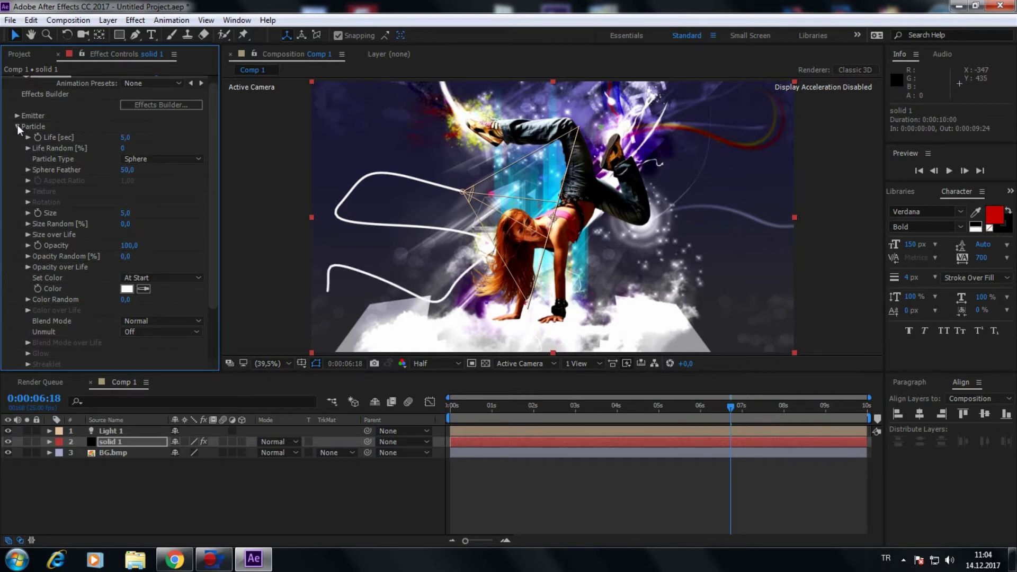
pyautogui.click(126, 138)
pyautogui.press('Return')
pyautogui.click(18, 129)
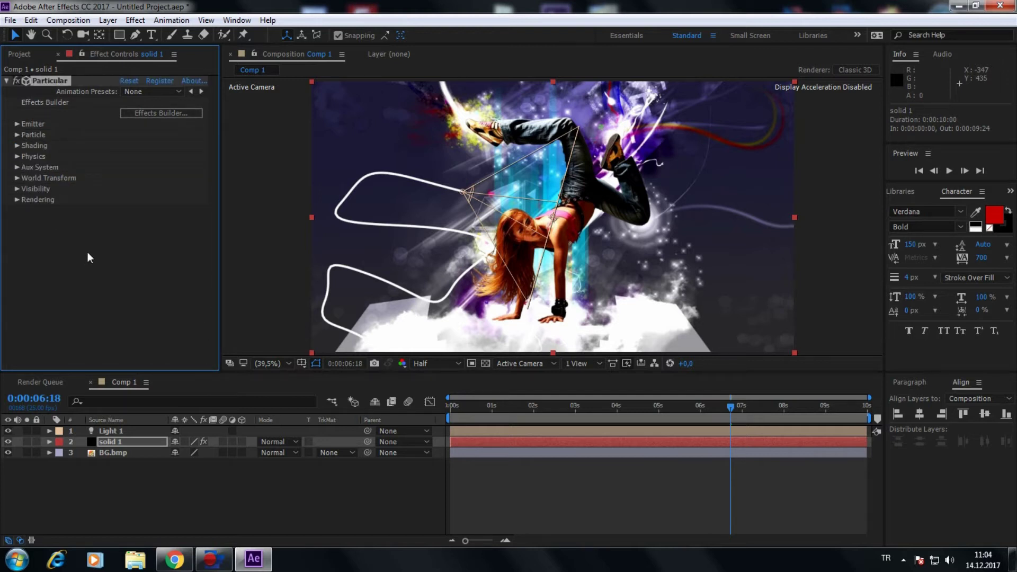
# Step: Set the Physics > Air > Turbulence Field Affect Position to 550
pyautogui.click(17, 156)
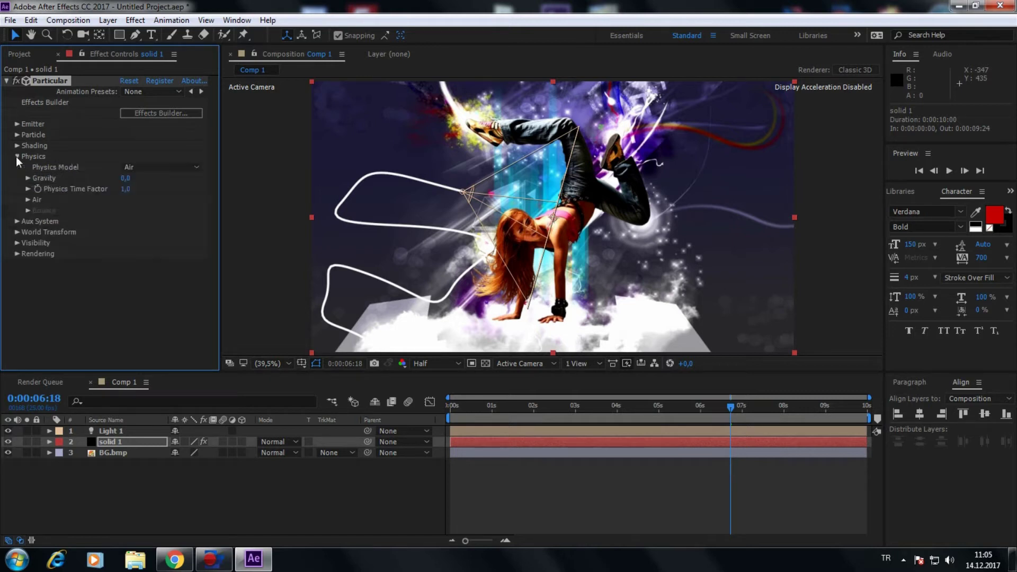
pyautogui.click(28, 200)
pyautogui.scroll(-1, 210, 231)
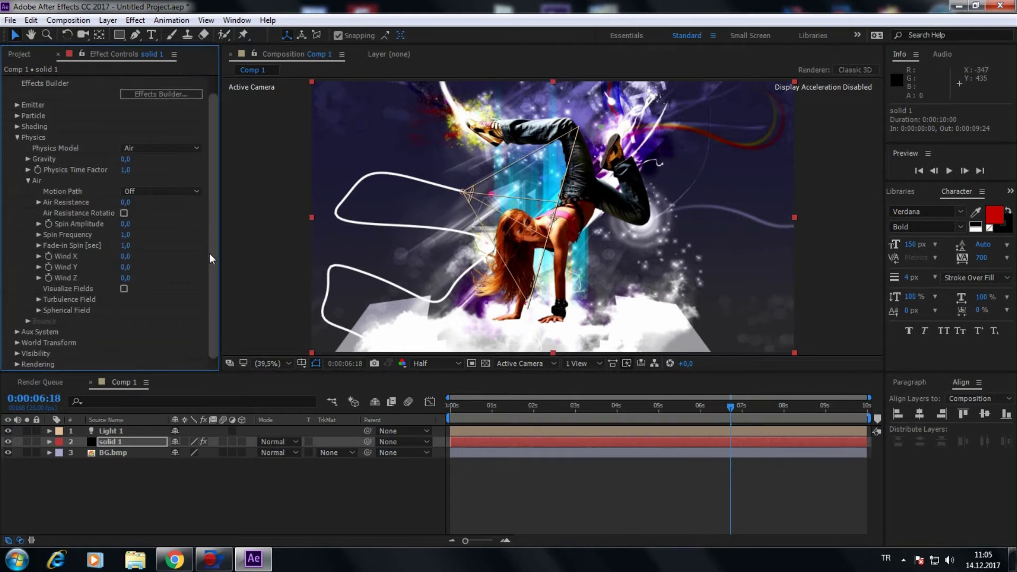
pyautogui.click(38, 298)
pyautogui.scroll(-5, 196, 290)
pyautogui.click(125, 234)
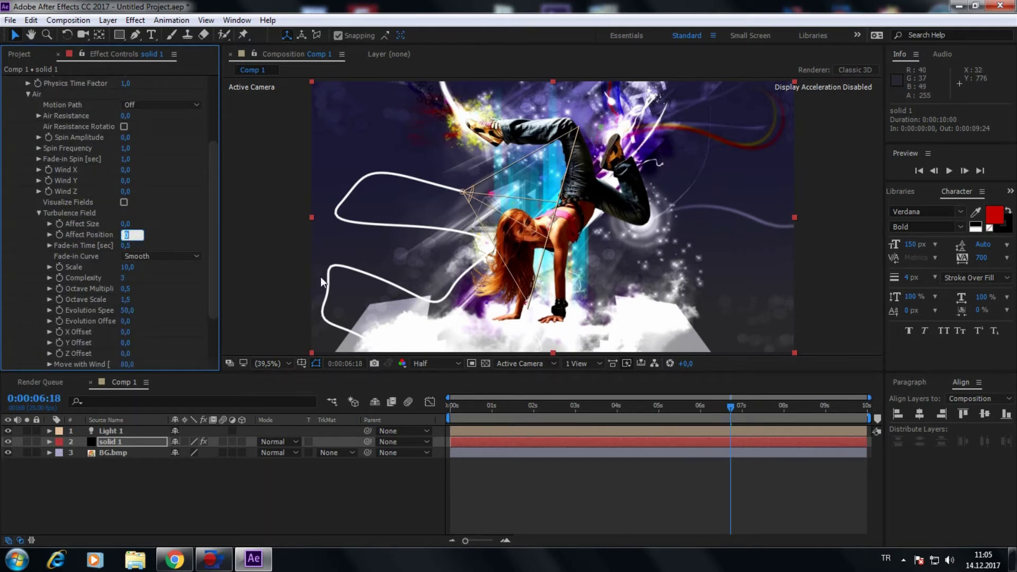
pyautogui.write('550')
pyautogui.press('Return')
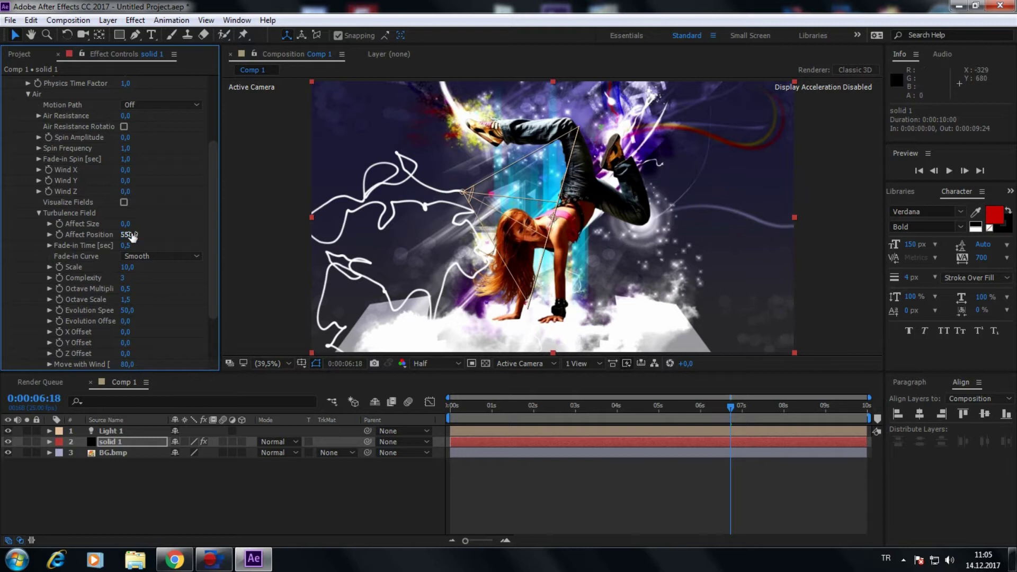
# Step: Change Affect Position to 500 and collapse the Turbulence Field and Air groups
pyautogui.click(131, 235)
pyautogui.press('Home')
pyautogui.press('Right')
pyautogui.hotkey('shift', 'End')
pyautogui.write('00')
pyautogui.press('Return')
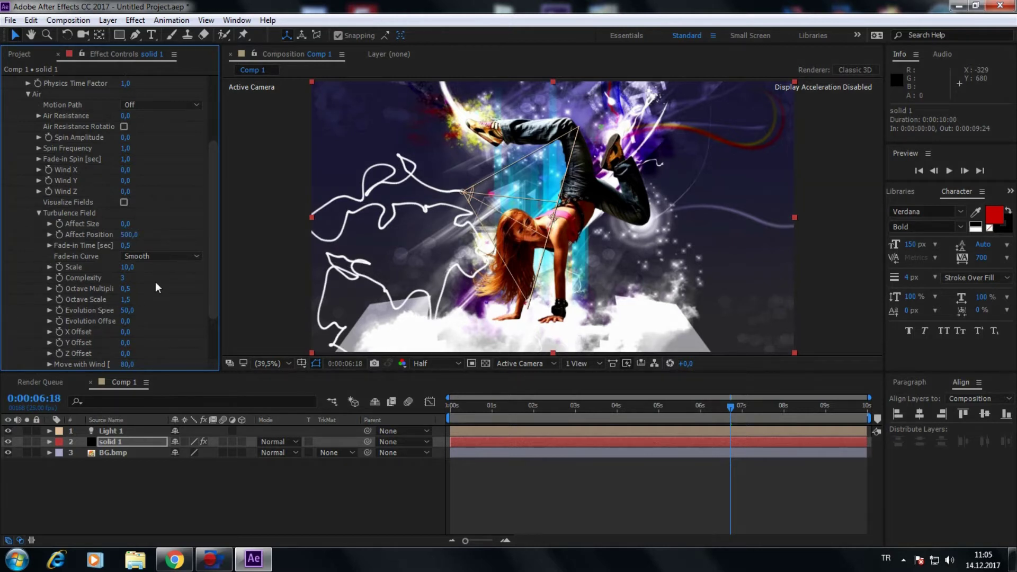
pyautogui.click(39, 214)
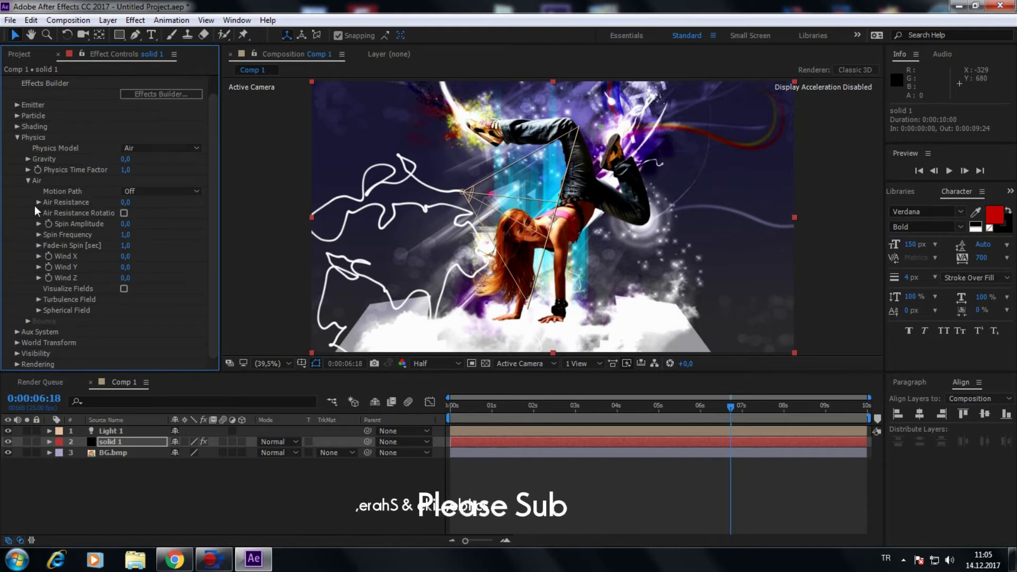
pyautogui.click(26, 180)
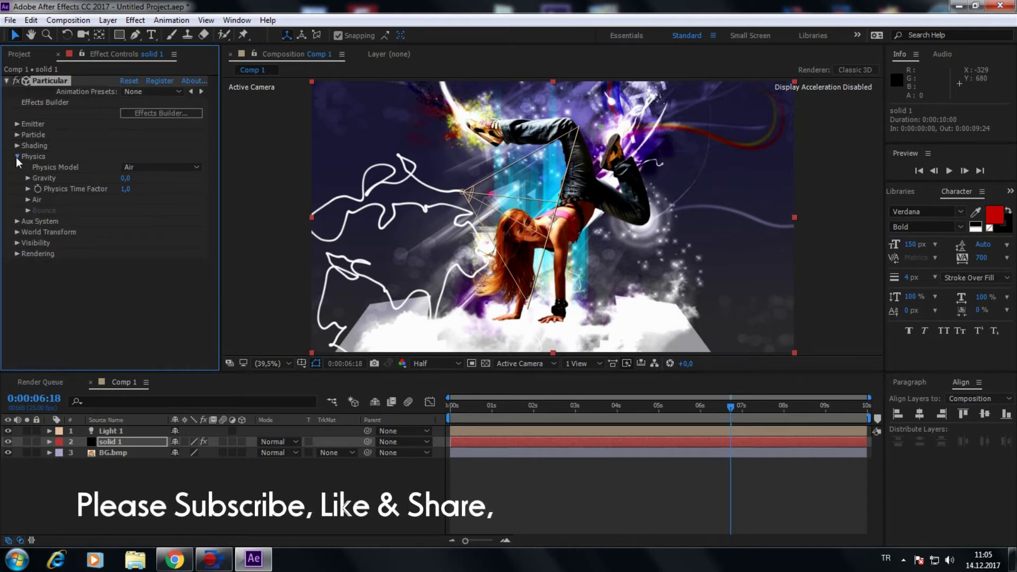
# Step: Make the Aux System emit continuously with Glow Sphere (No DOF) particles
pyautogui.click(17, 156)
pyautogui.click(15, 170)
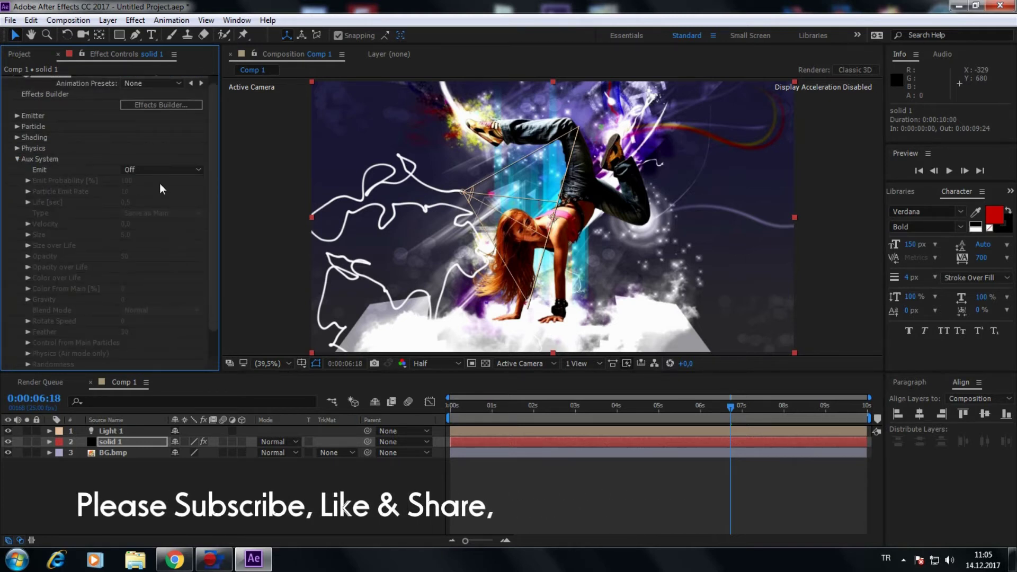
pyautogui.click(166, 171)
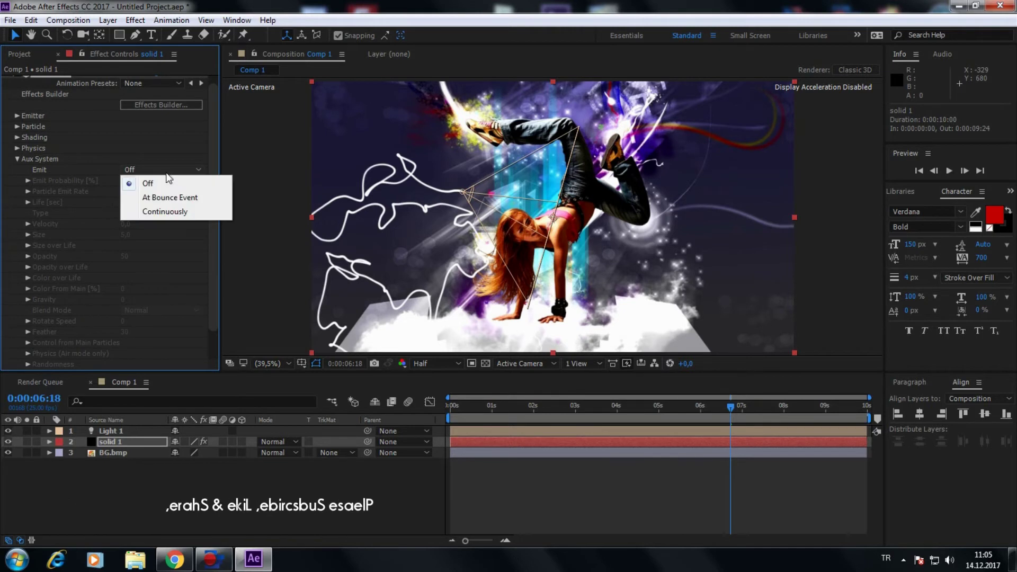
pyautogui.click(162, 210)
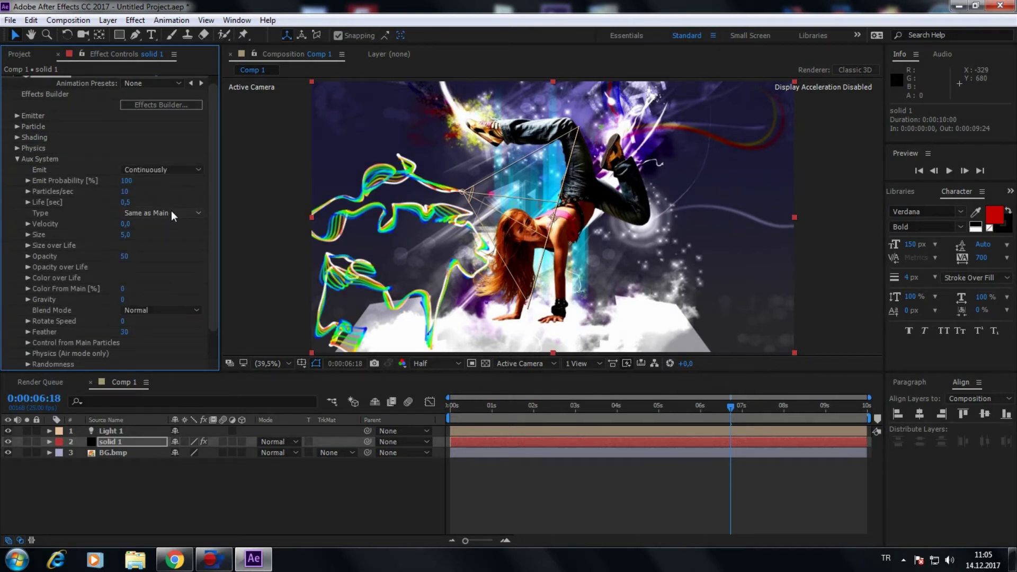
pyautogui.click(171, 211)
pyautogui.click(164, 242)
# Step: Give aux particles Add blend mode and 200 particles per second
pyautogui.scroll(-3, 212, 227)
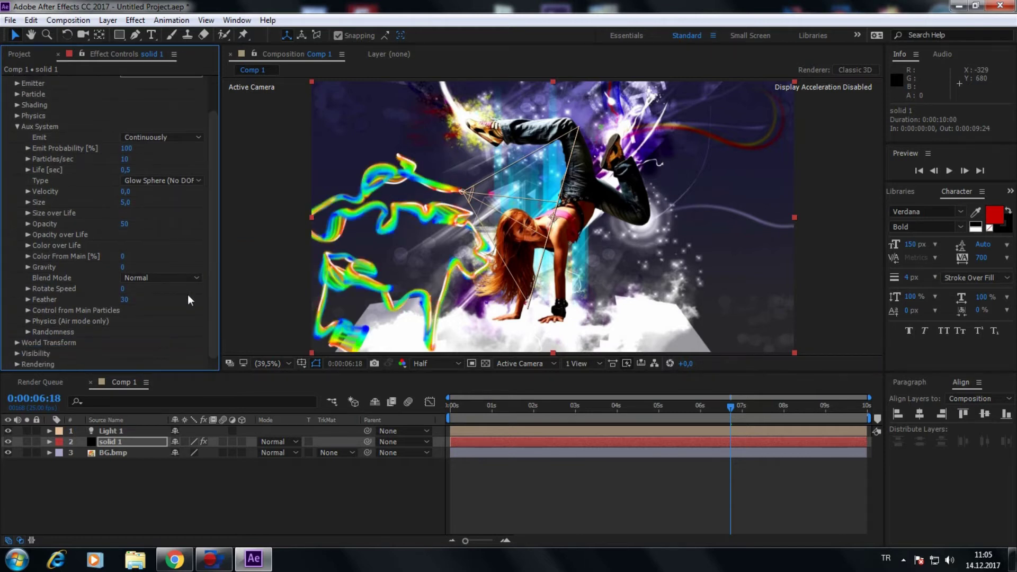
pyautogui.click(188, 278)
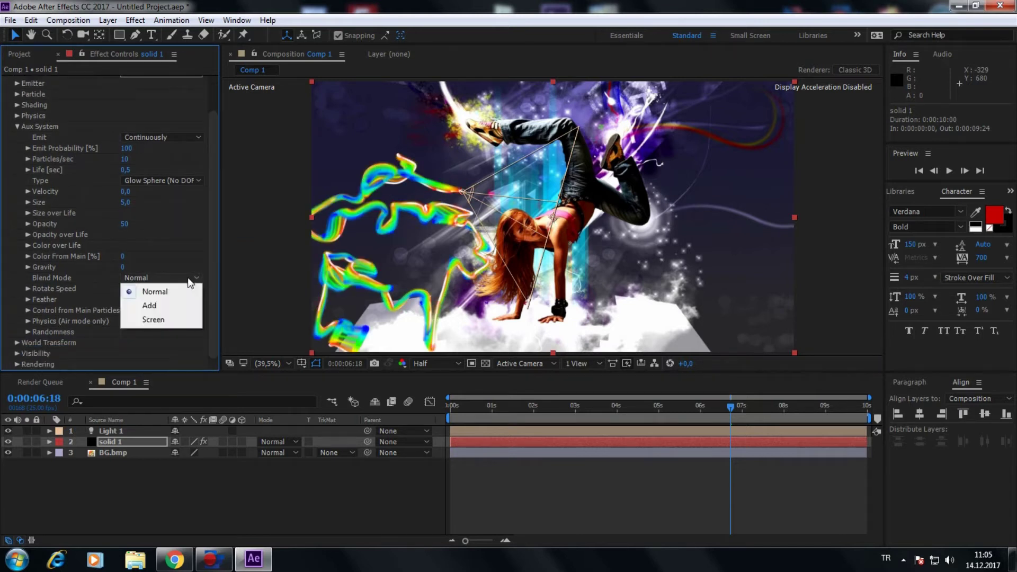
pyautogui.click(171, 306)
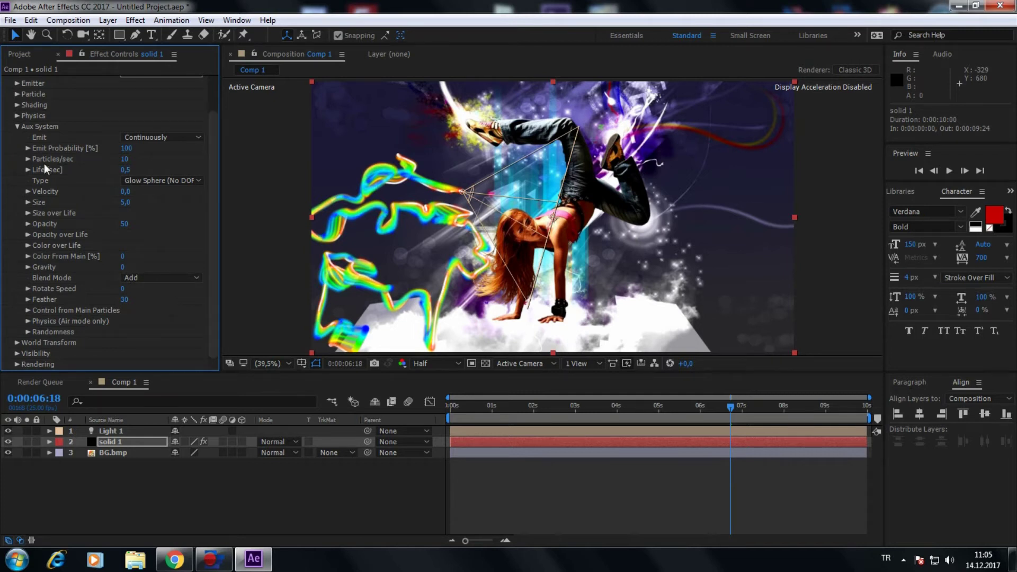
pyautogui.click(124, 159)
pyautogui.write('200')
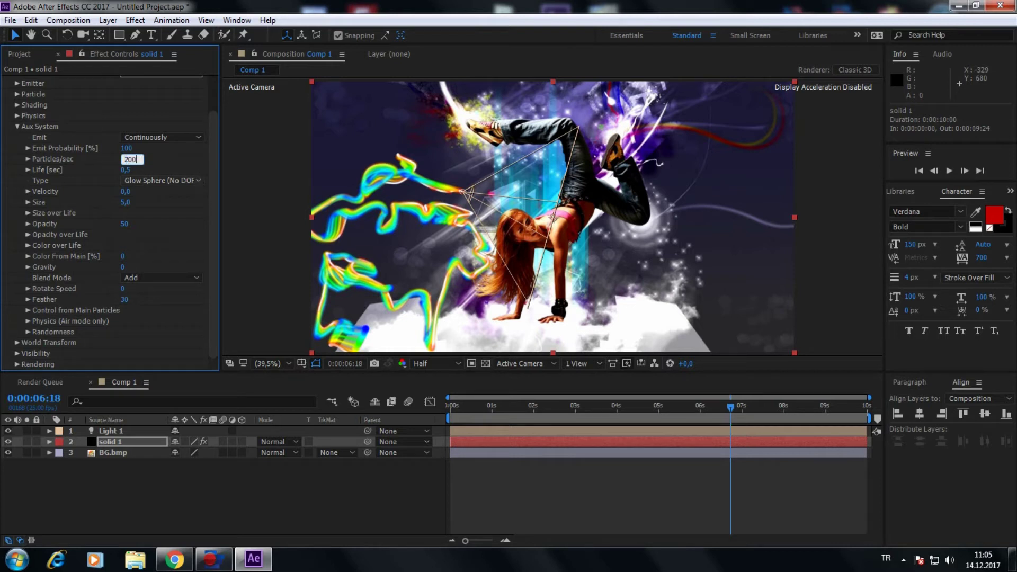
pyautogui.press('Return')
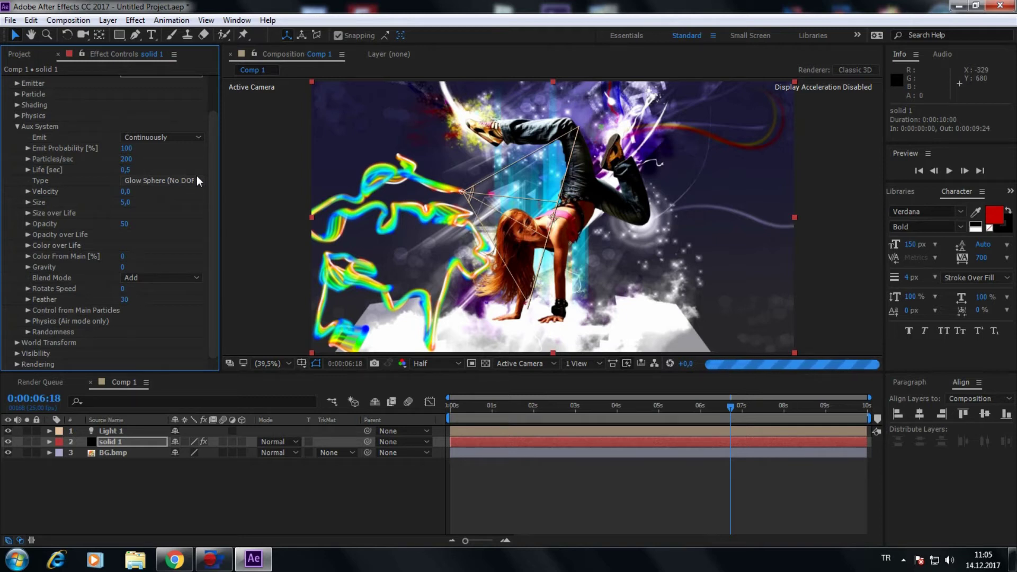
# Step: Set aux particle life to 3 seconds, size 1, opacity 20 and feather 0
pyautogui.click(128, 170)
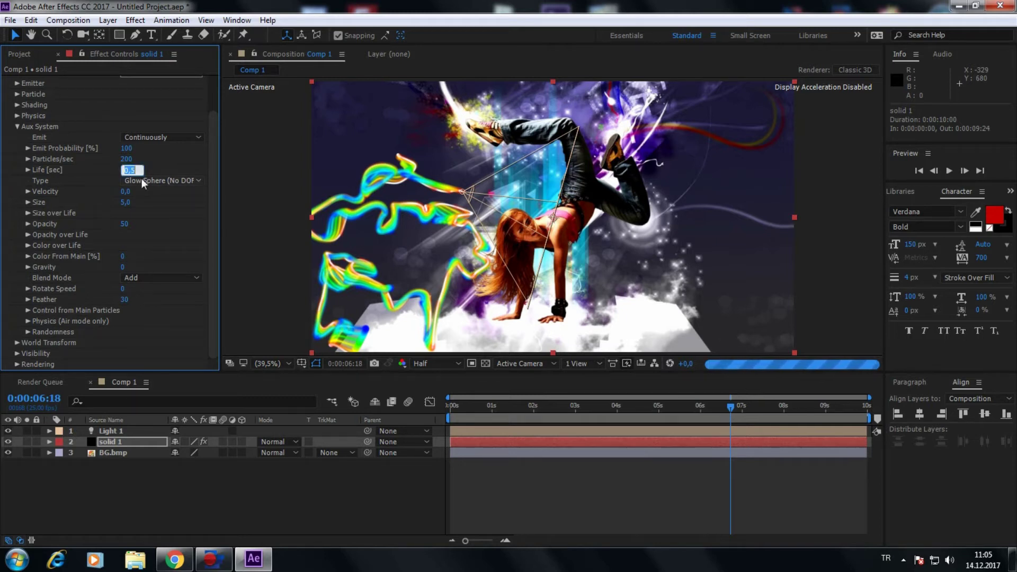
pyautogui.write('3')
pyautogui.press('Return')
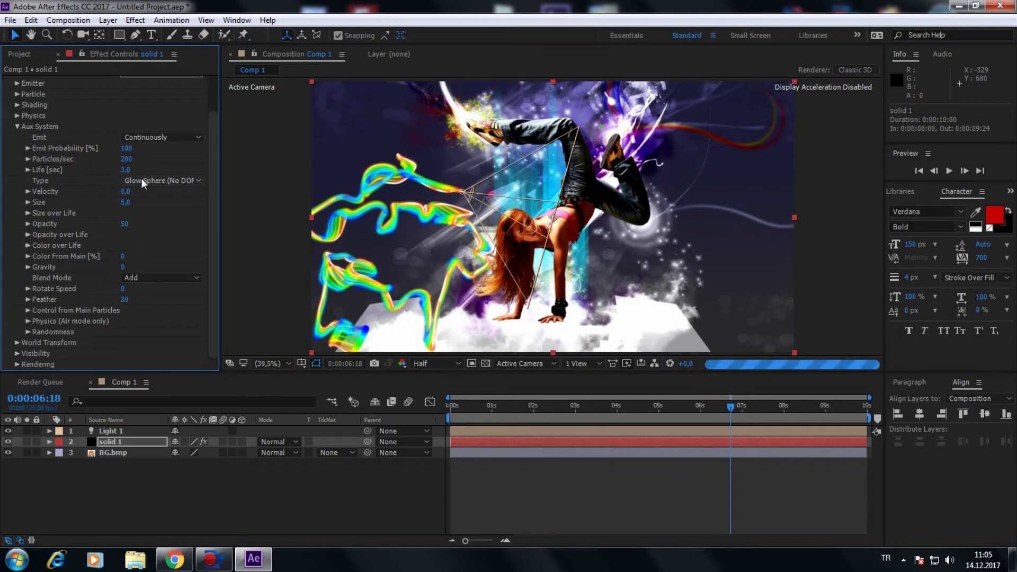
pyautogui.click(125, 202)
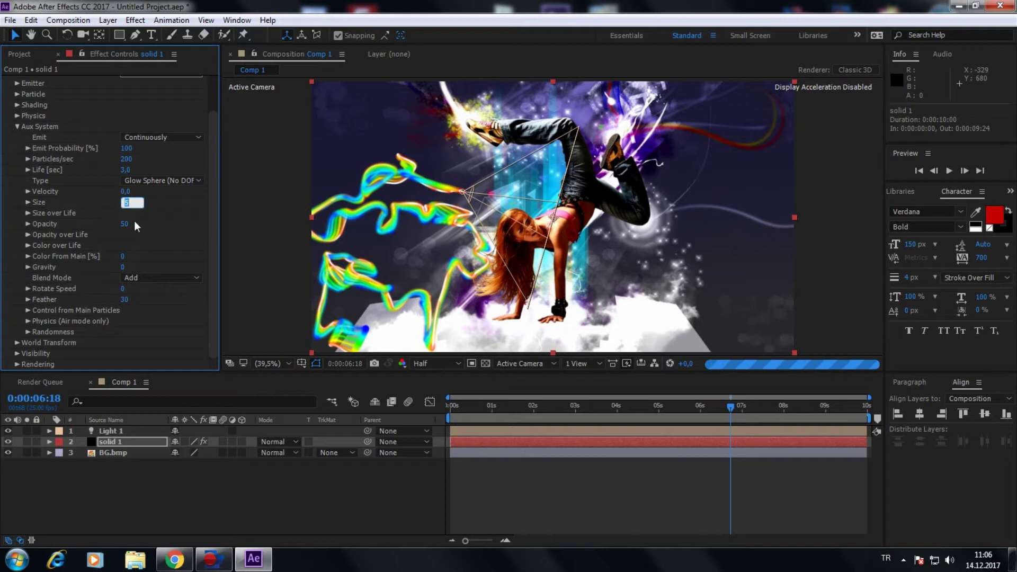
pyautogui.write('1')
pyautogui.press('Return')
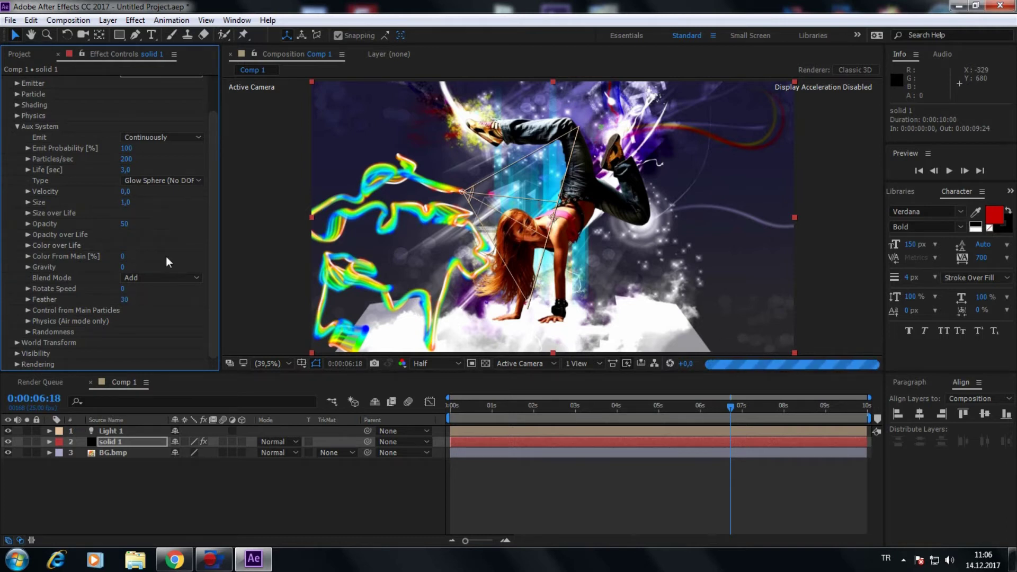
pyautogui.click(127, 225)
pyautogui.write('20')
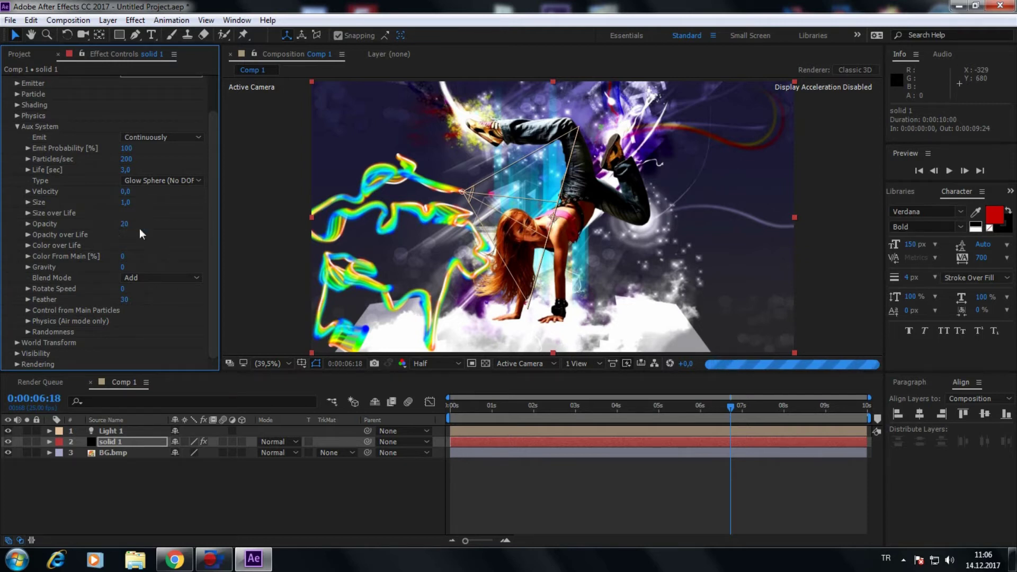
pyautogui.click(127, 300)
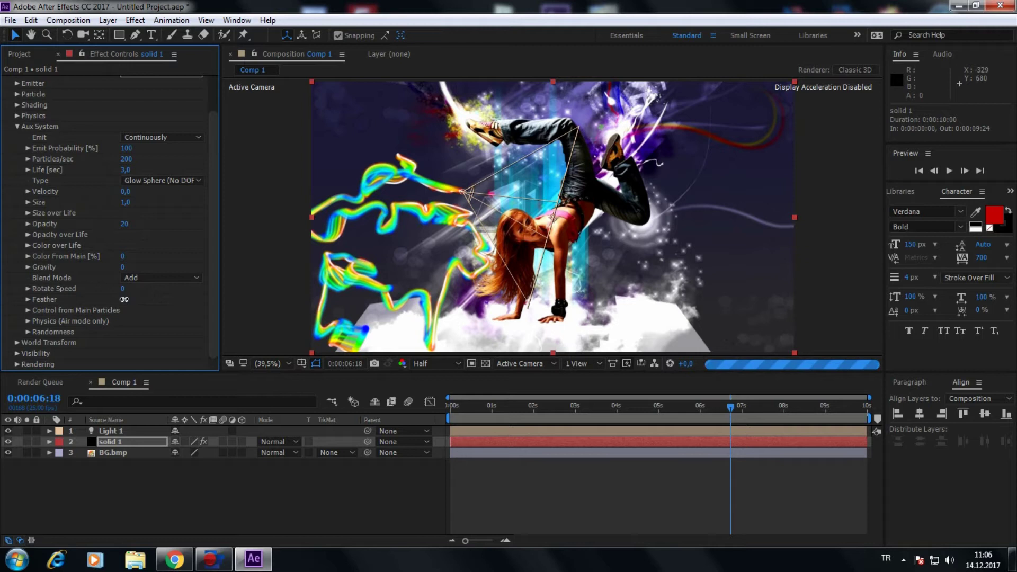
pyautogui.write('0')
pyautogui.press('Return')
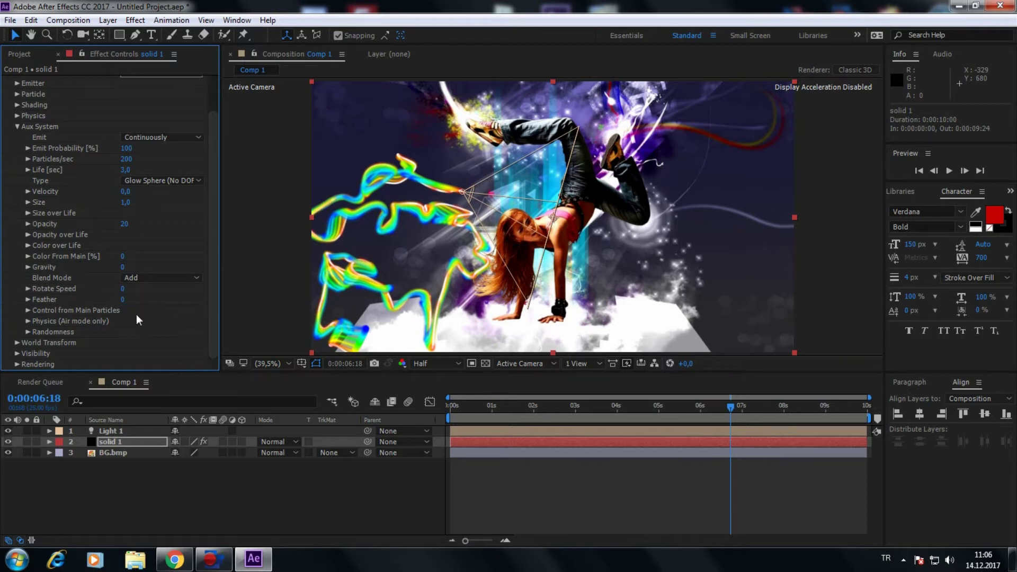
# Step: Set the aux air-mode Turbulence Position to 500
pyautogui.click(27, 322)
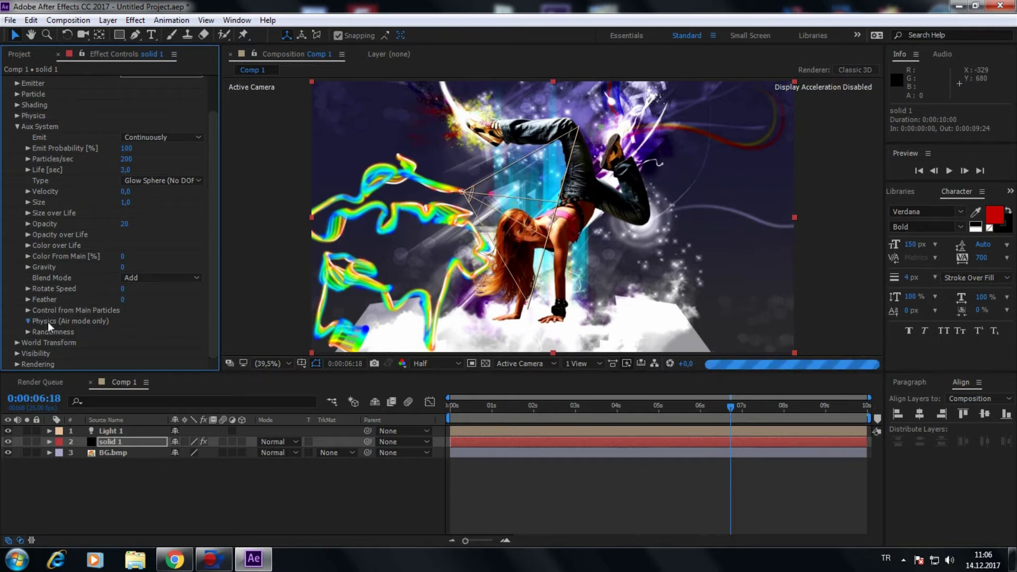
pyautogui.scroll(-3, 214, 270)
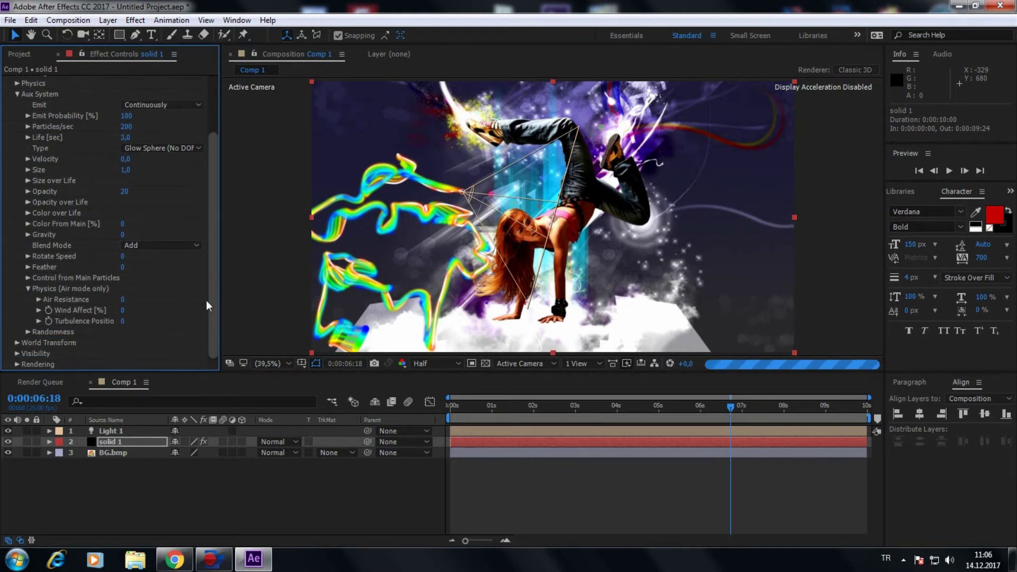
pyautogui.click(122, 321)
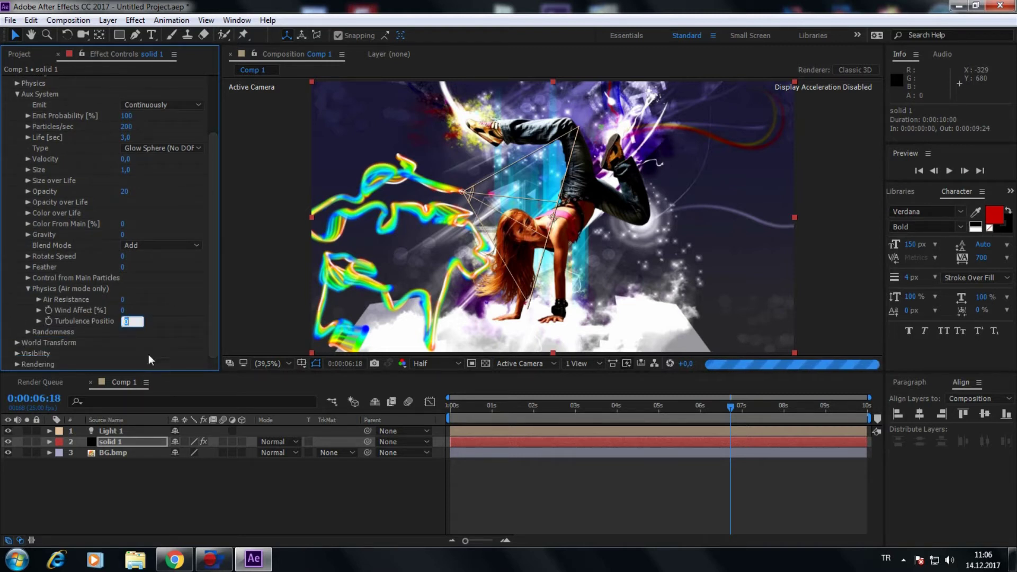
pyautogui.write('500')
pyautogui.press('Return')
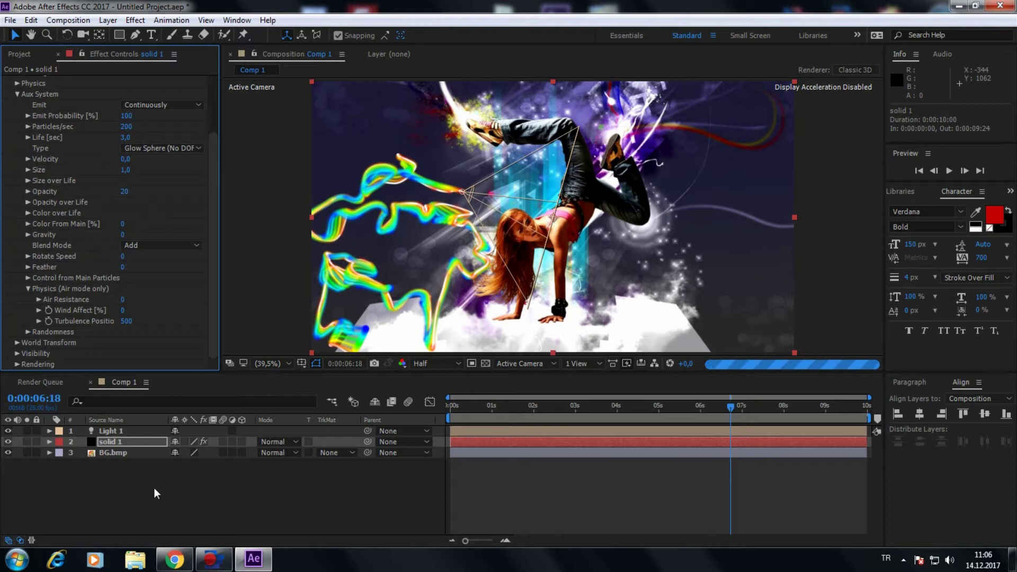
# Step: Set the main Particle Size to 0
pyautogui.click(18, 94)
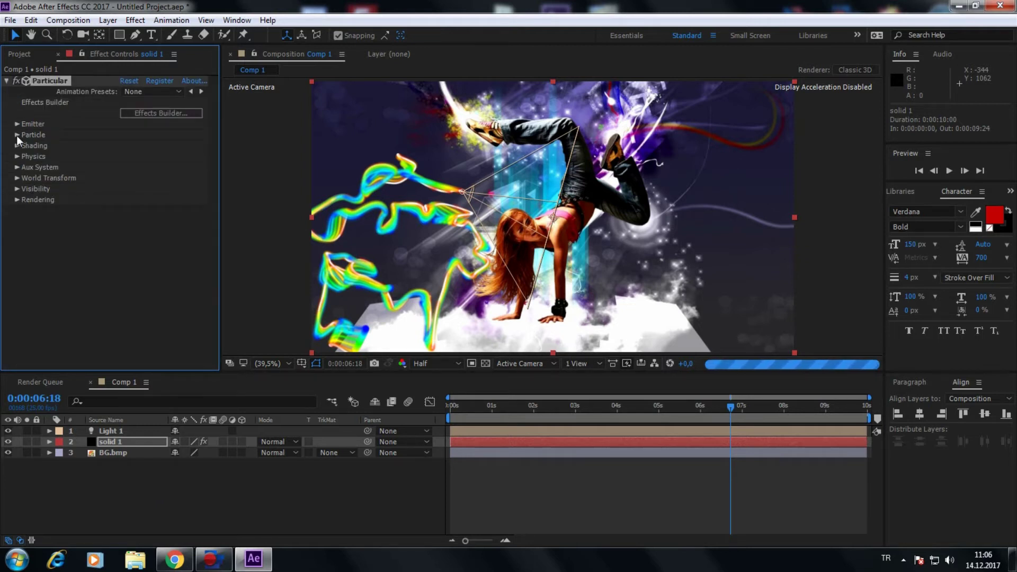
pyautogui.click(17, 135)
pyautogui.click(126, 214)
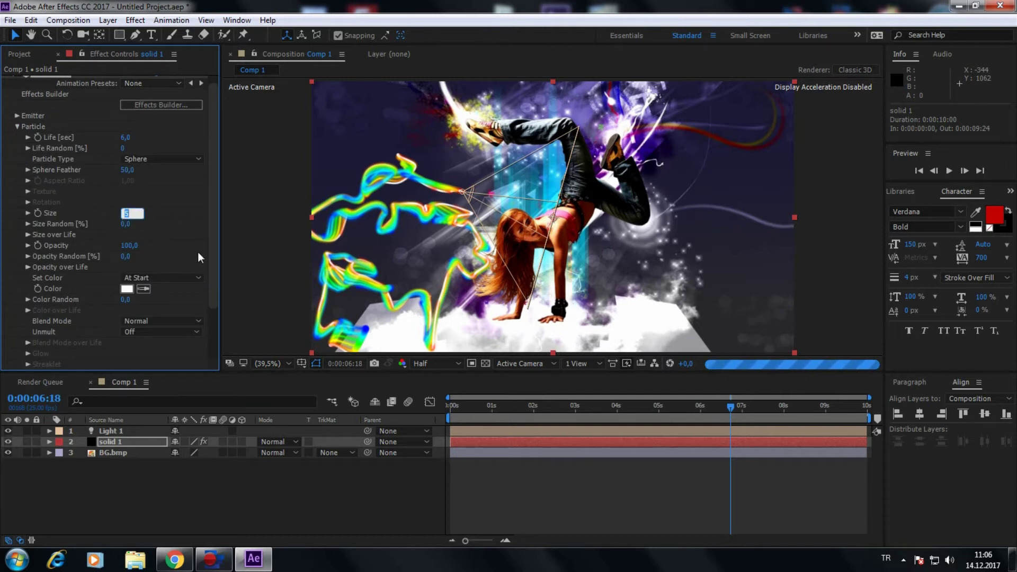
pyautogui.write('0')
pyautogui.press('Return')
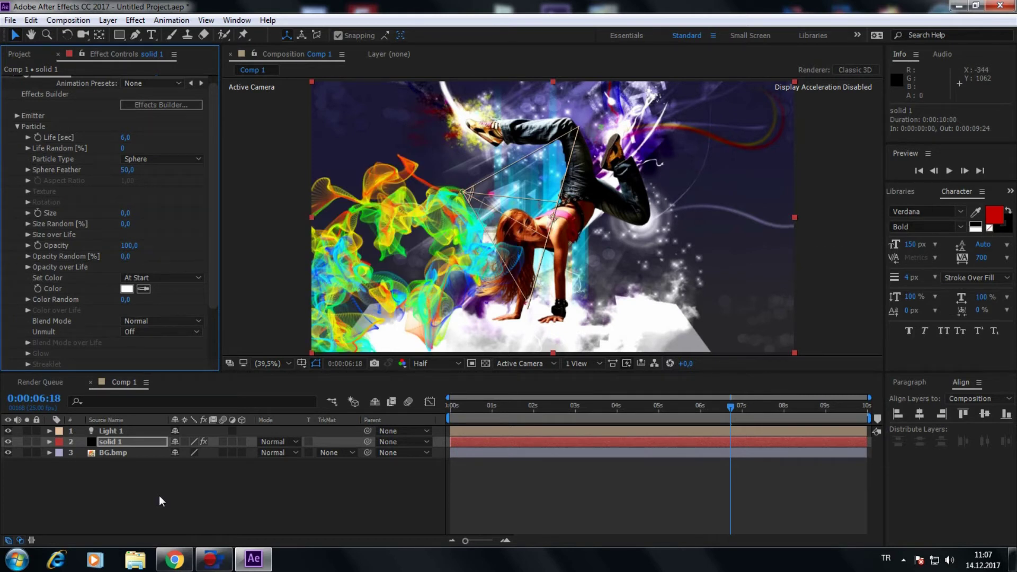
# Step: Select both the solid 1 and Light 1 layers in the timeline
pyautogui.click(159, 495)
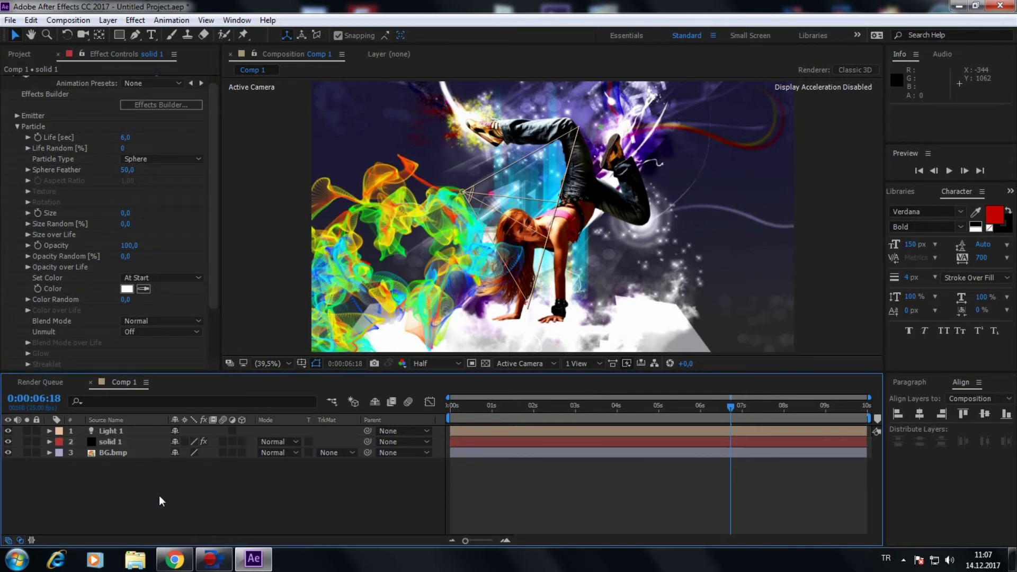
pyautogui.click(130, 441)
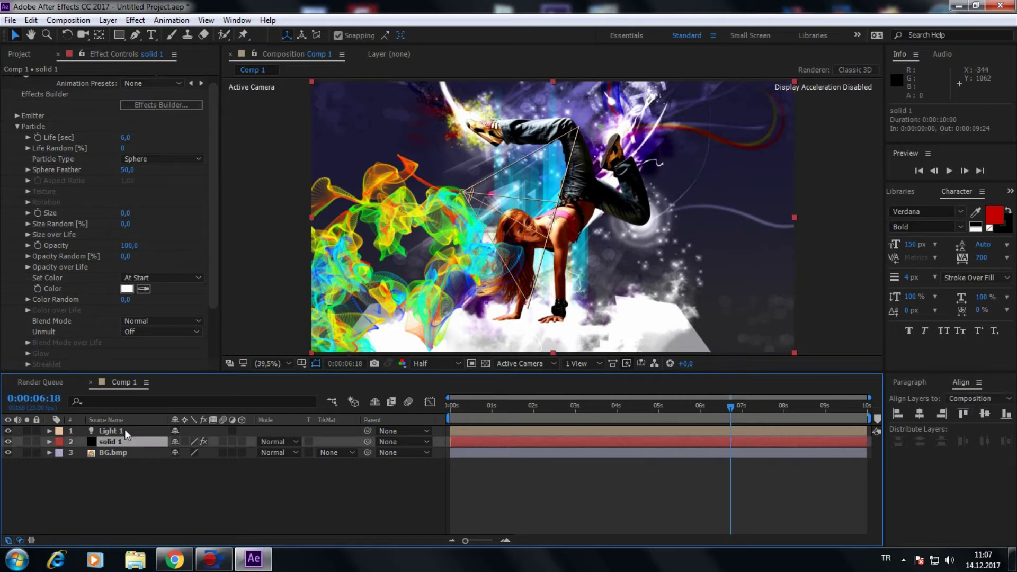
pyautogui.keyDown('shift'); pyautogui.click(125, 429); pyautogui.keyUp('shift')
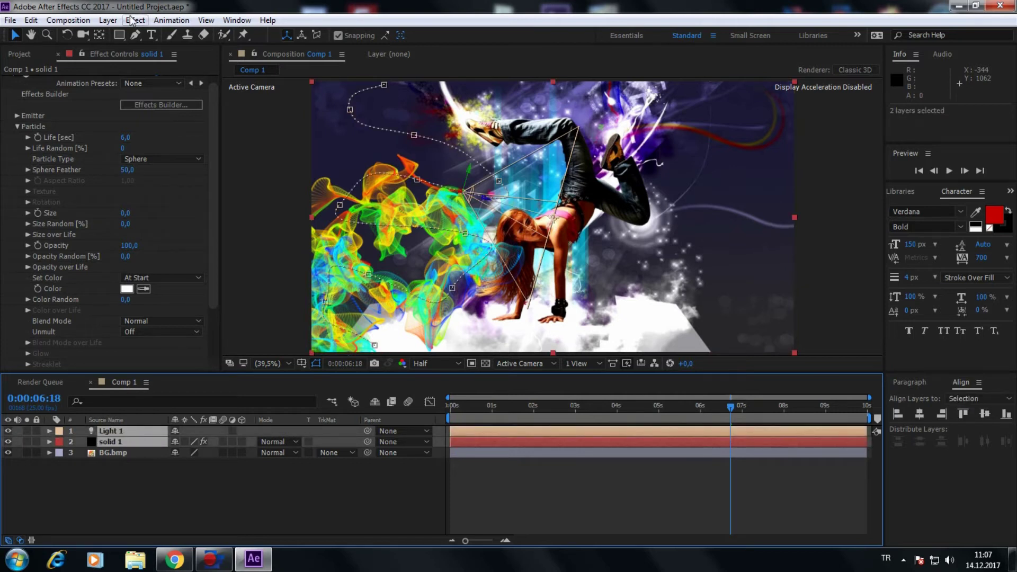
# Step: Pre-compose the light and solid into a layer named 01 and make it 3D
pyautogui.click(108, 20)
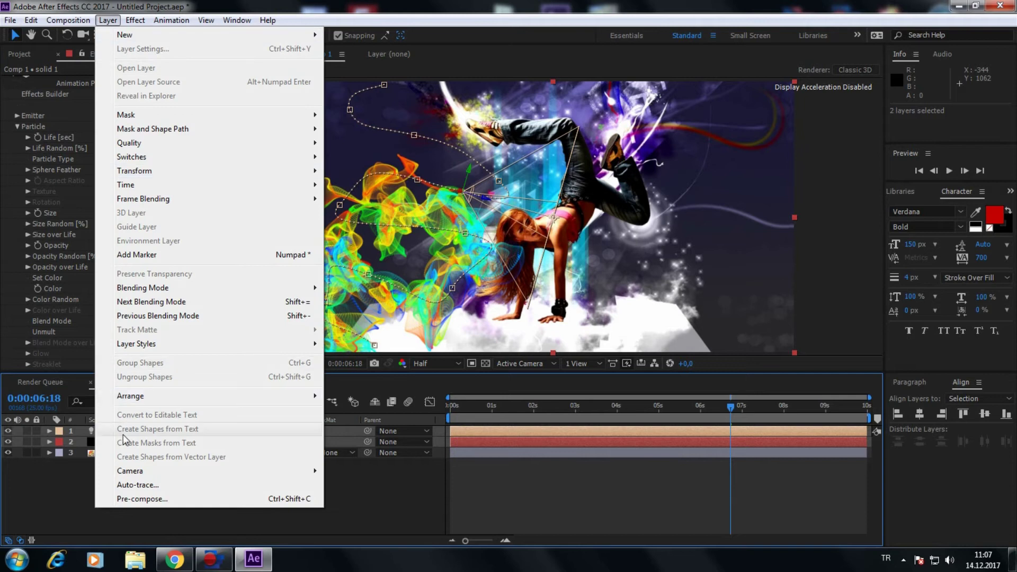
pyautogui.click(139, 499)
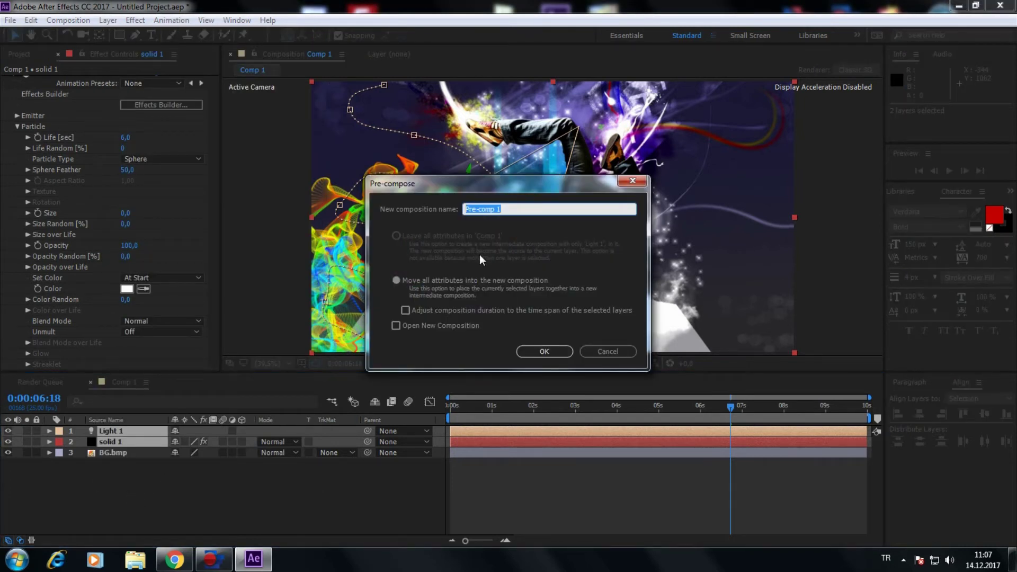
pyautogui.write('01')
pyautogui.press('Return')
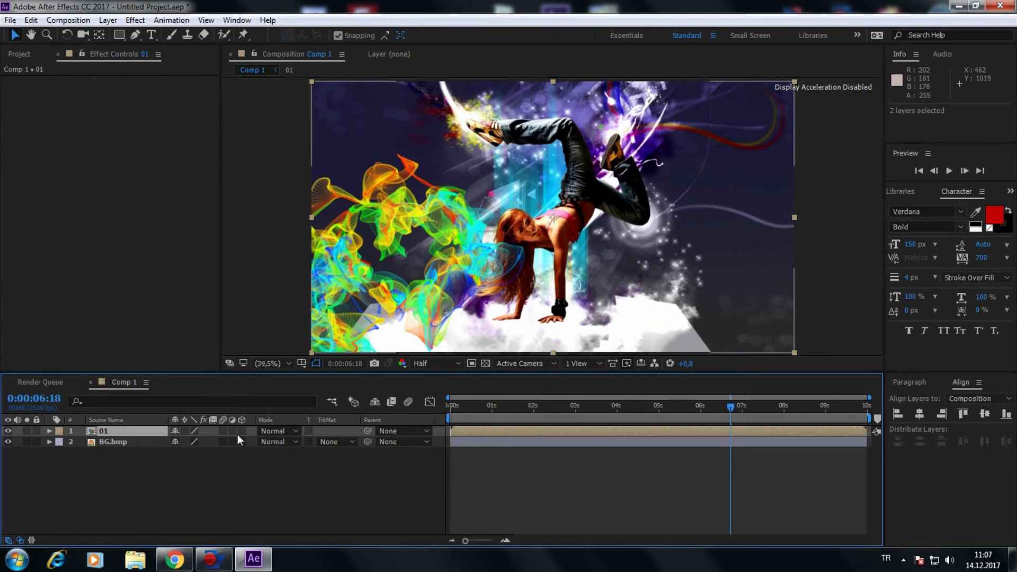
pyautogui.click(242, 431)
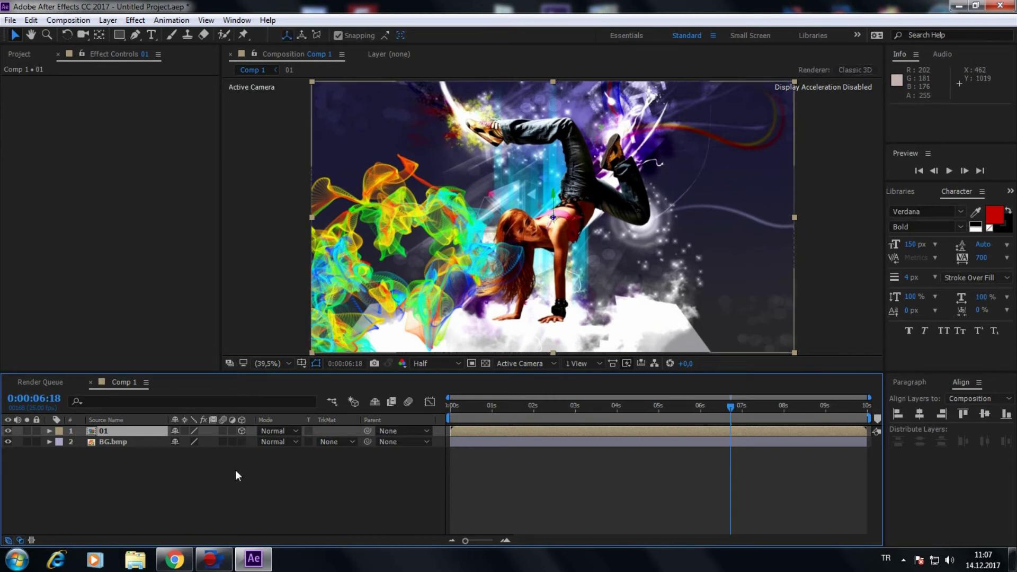
# Step: Create a new black solid named star01
pyautogui.click(107, 22)
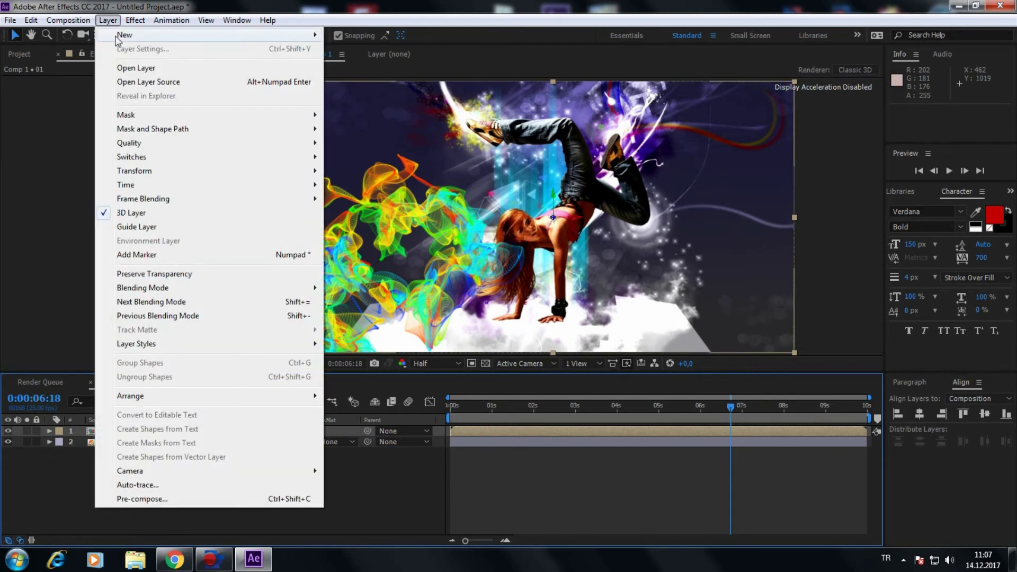
pyautogui.moveTo(125, 35)
pyautogui.click(350, 49)
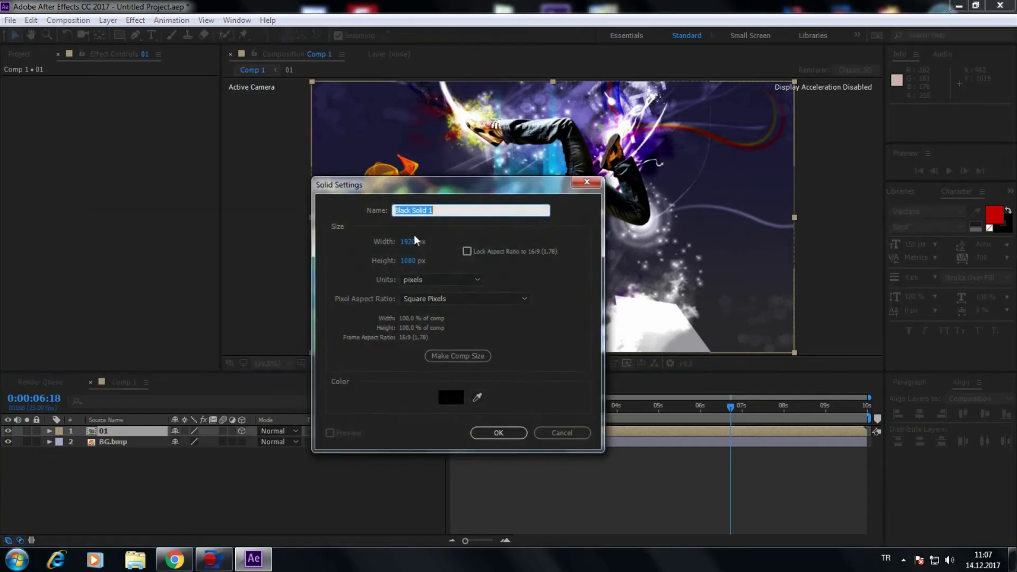
pyautogui.write('st')
pyautogui.write('ar01')
pyautogui.press('Return')
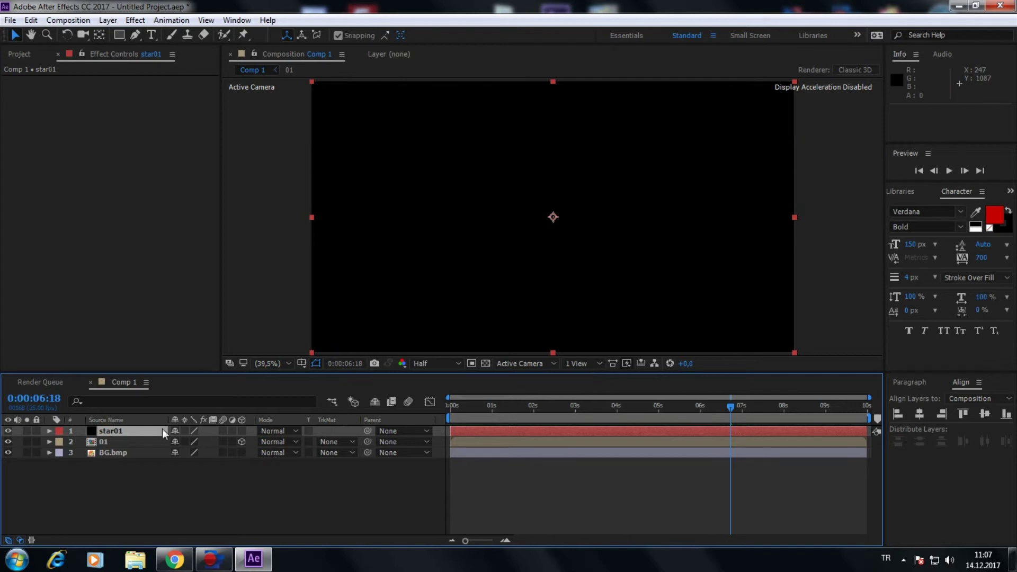
# Step: Apply Trapcode Particular to star01 with Layer as the emitter type
pyautogui.click(143, 24)
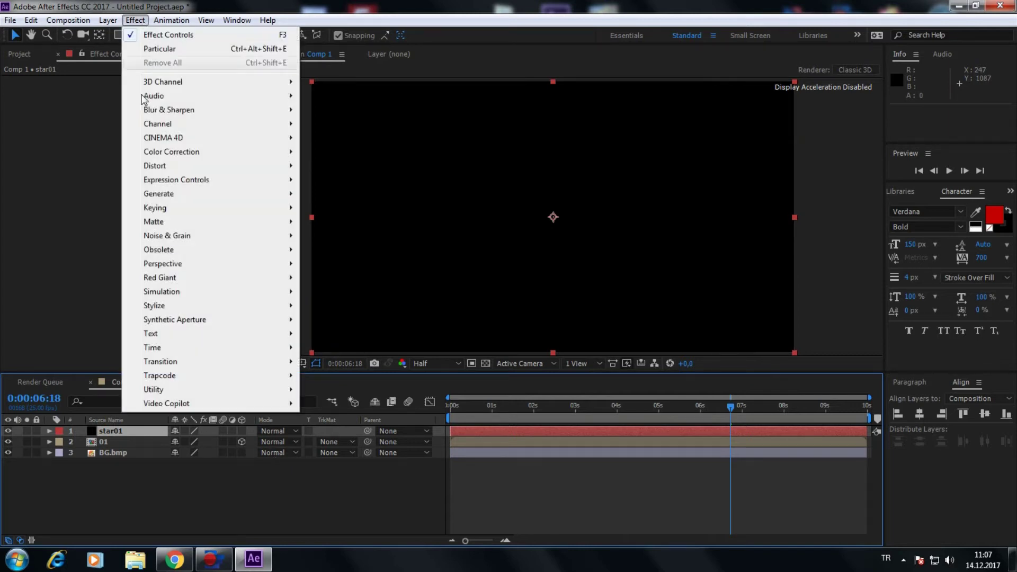
pyautogui.moveTo(239, 379)
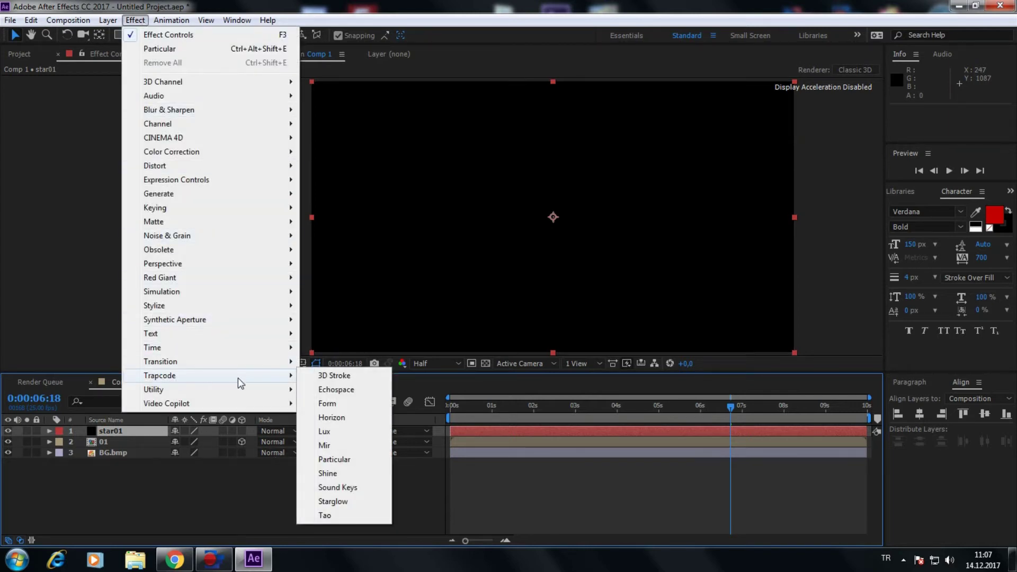
pyautogui.click(333, 460)
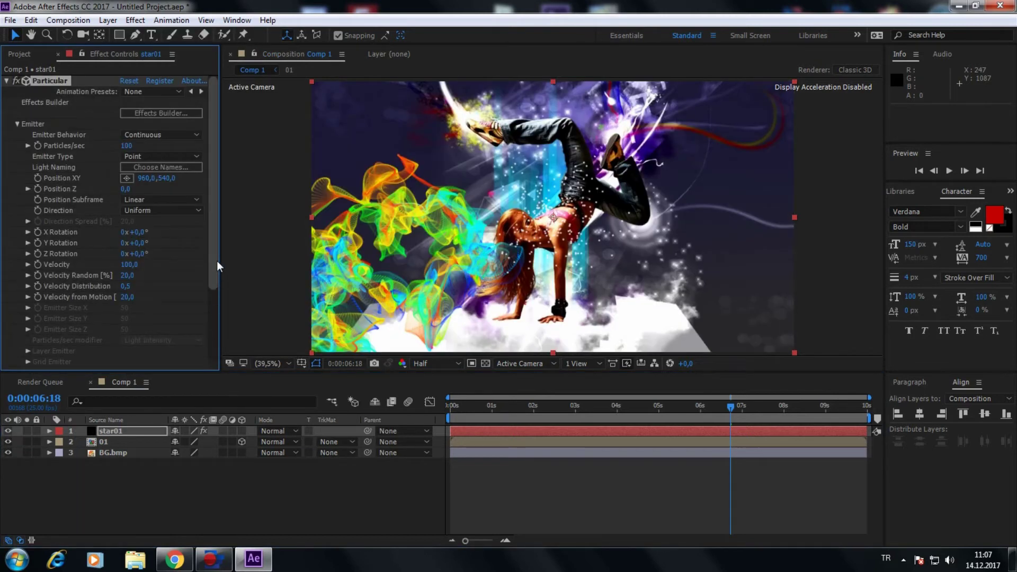
pyautogui.scroll(-1, 215, 263)
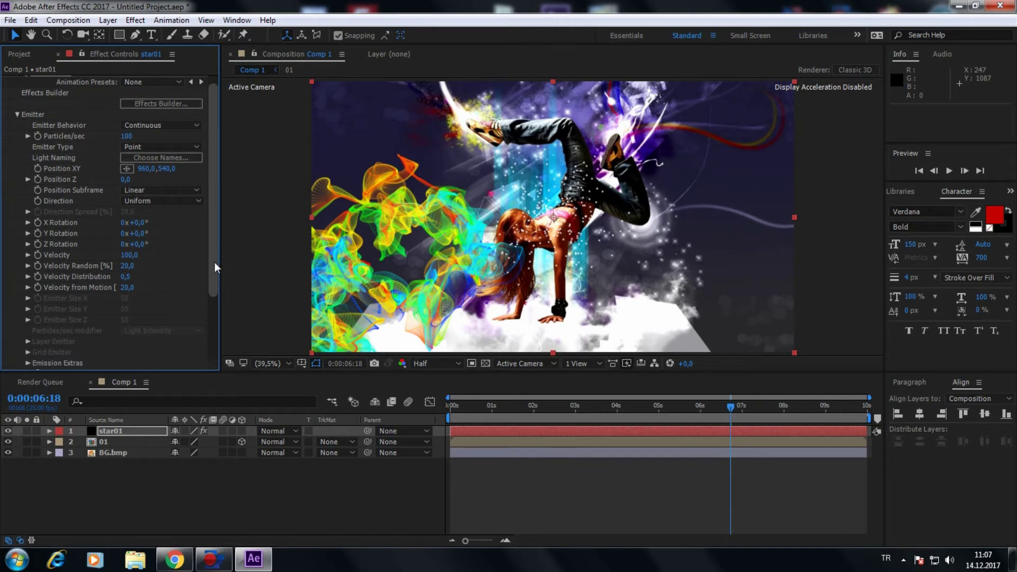
pyautogui.click(177, 146)
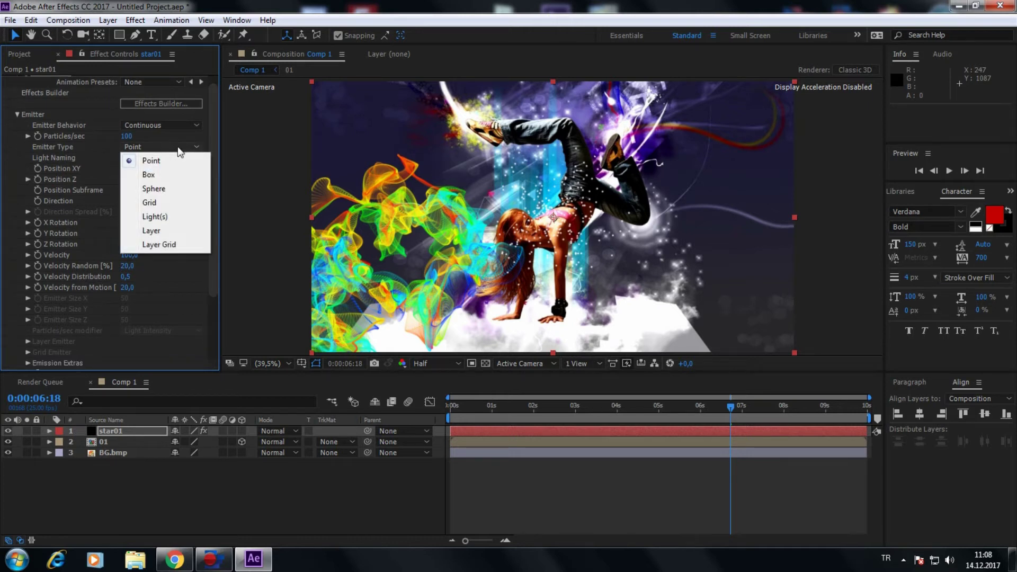
pyautogui.click(159, 231)
# Step: Use the 01 layer as the emitter and set Particles/sec to 1000
pyautogui.moveTo(211, 208); pyautogui.dragTo(208, 304)
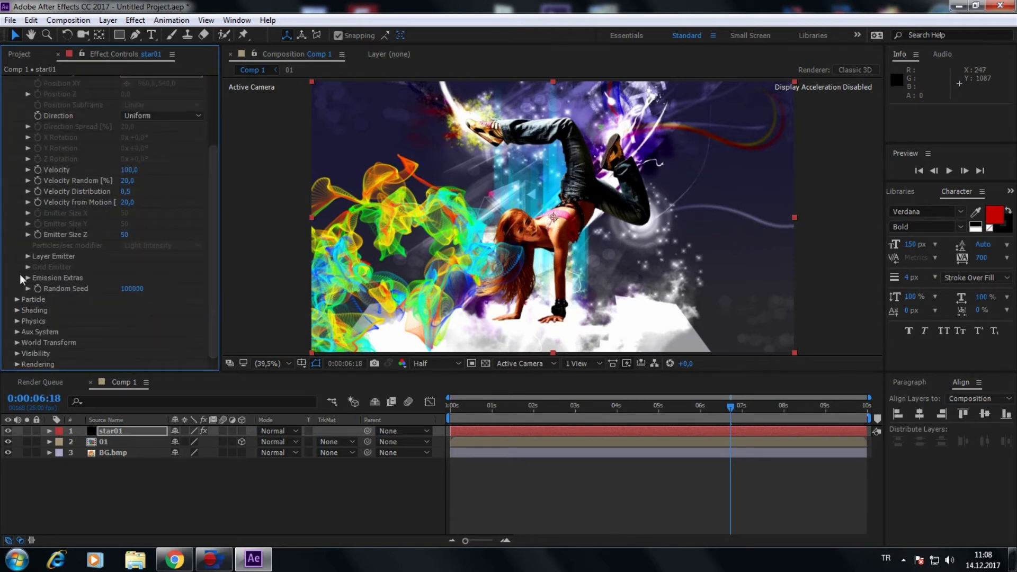
pyautogui.click(28, 257)
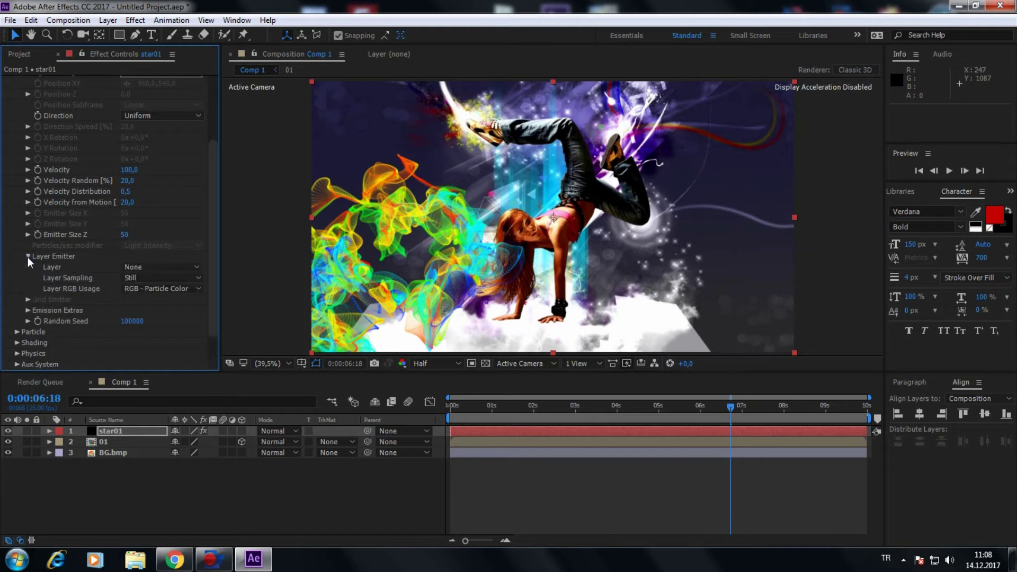
pyautogui.click(142, 267)
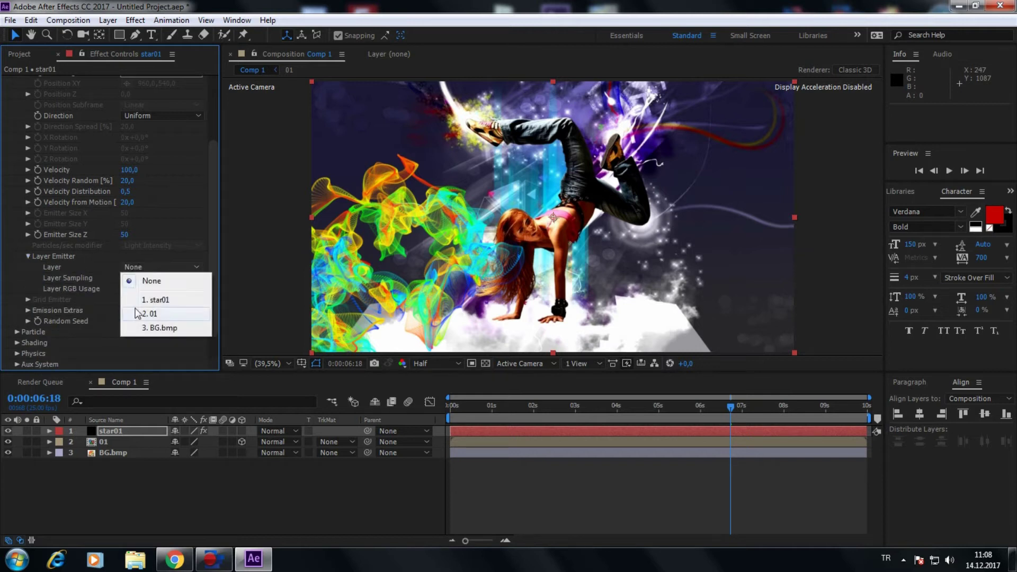
pyautogui.click(150, 313)
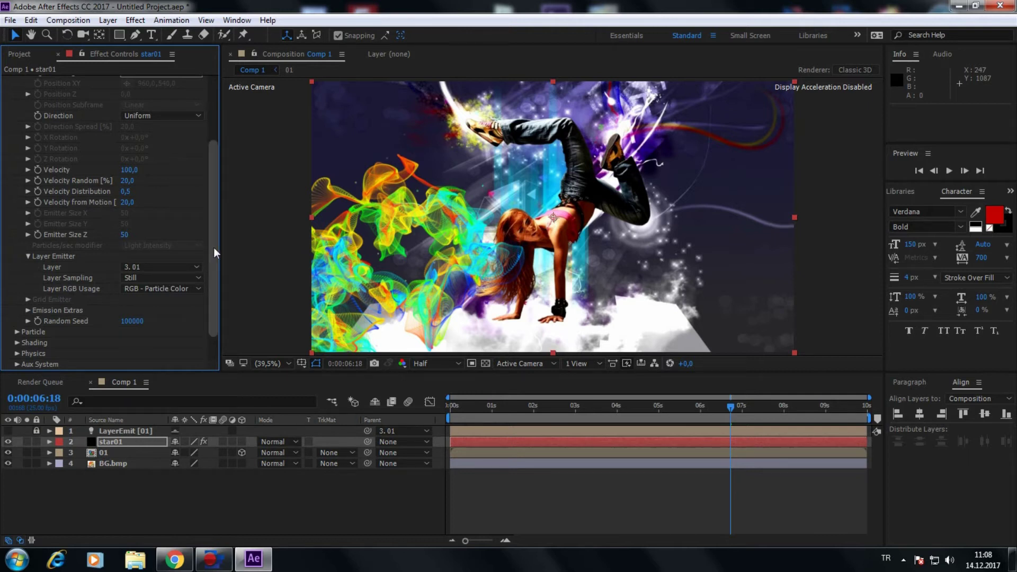
pyautogui.moveTo(214, 241); pyautogui.dragTo(221, 180)
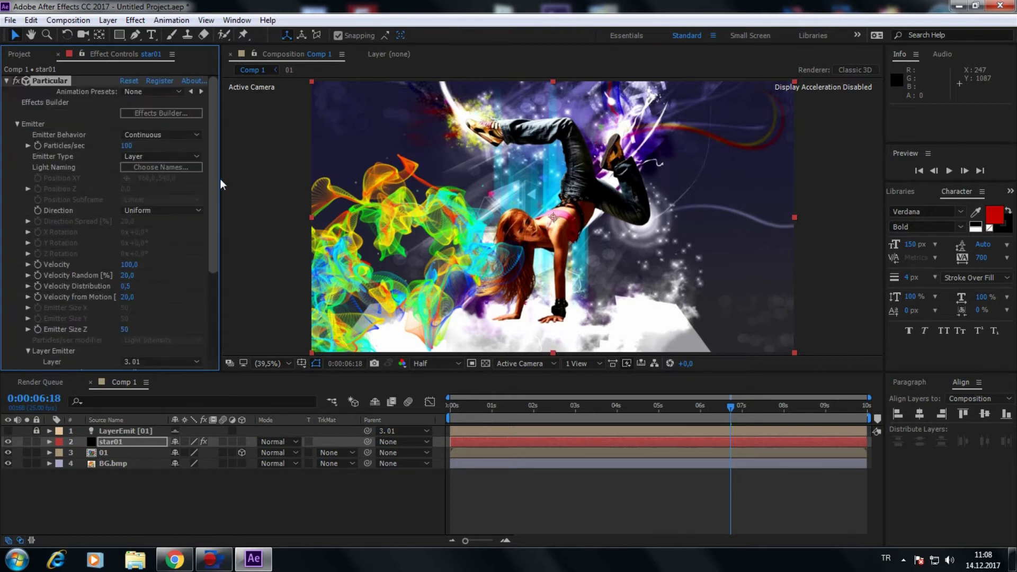
pyautogui.click(130, 146)
pyautogui.click(142, 148)
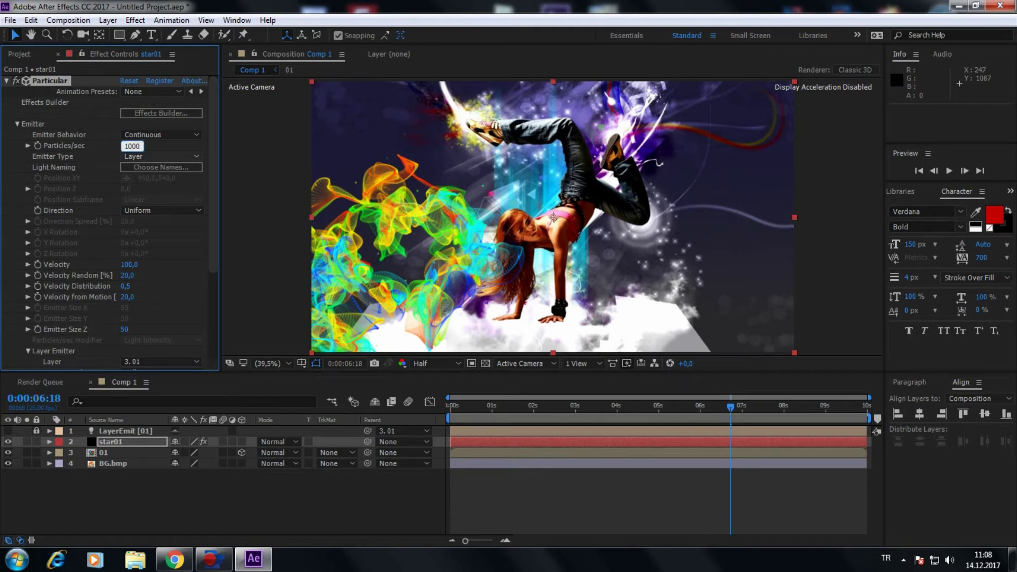
pyautogui.press('Return')
pyautogui.click(17, 126)
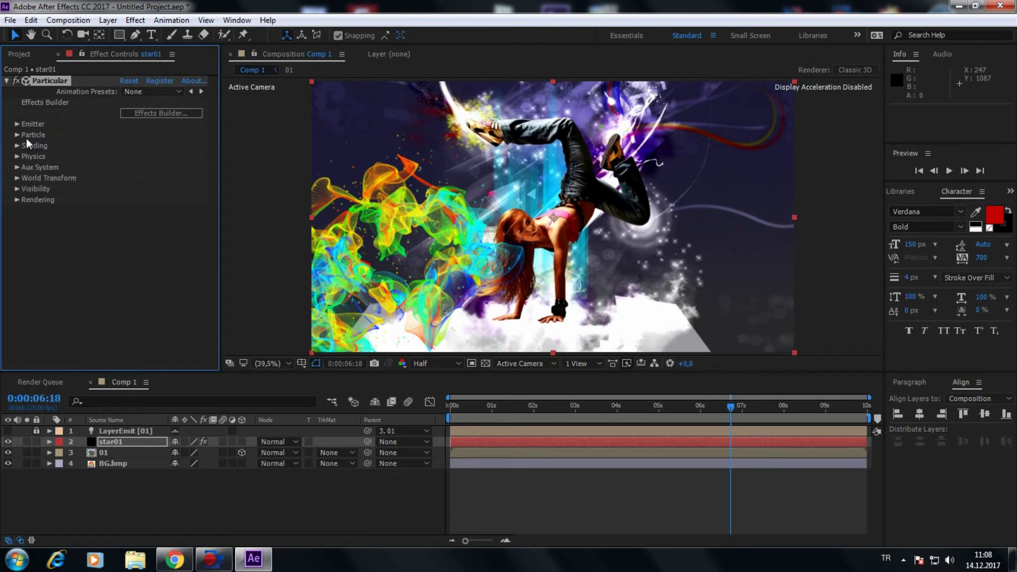
pyautogui.click(18, 135)
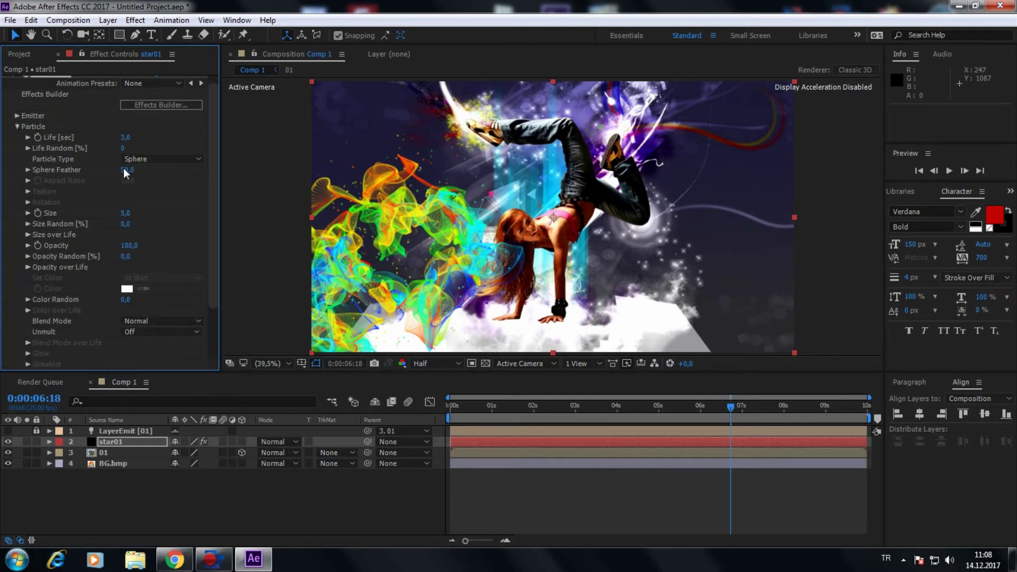
pyautogui.click(167, 160)
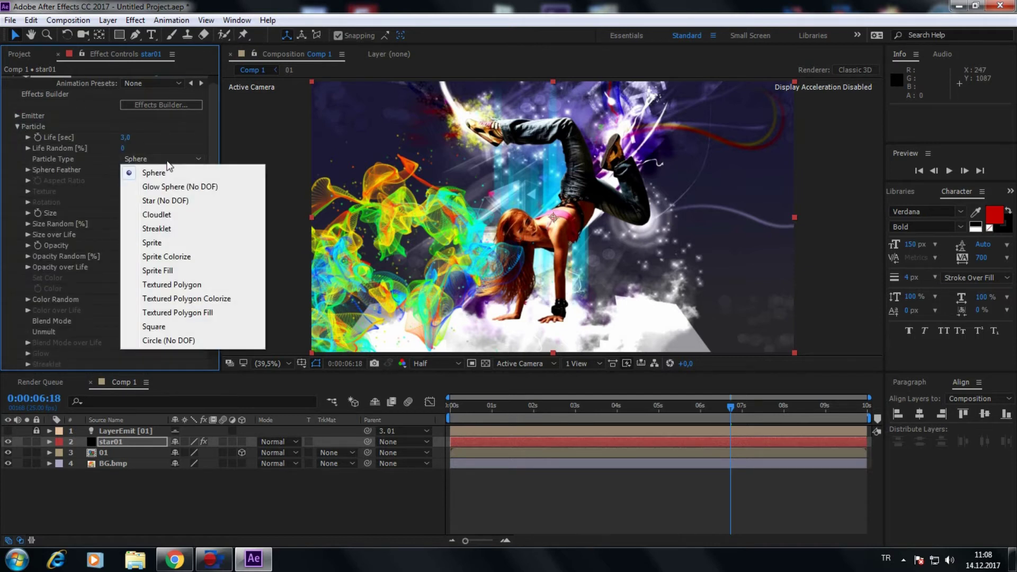
pyautogui.click(167, 201)
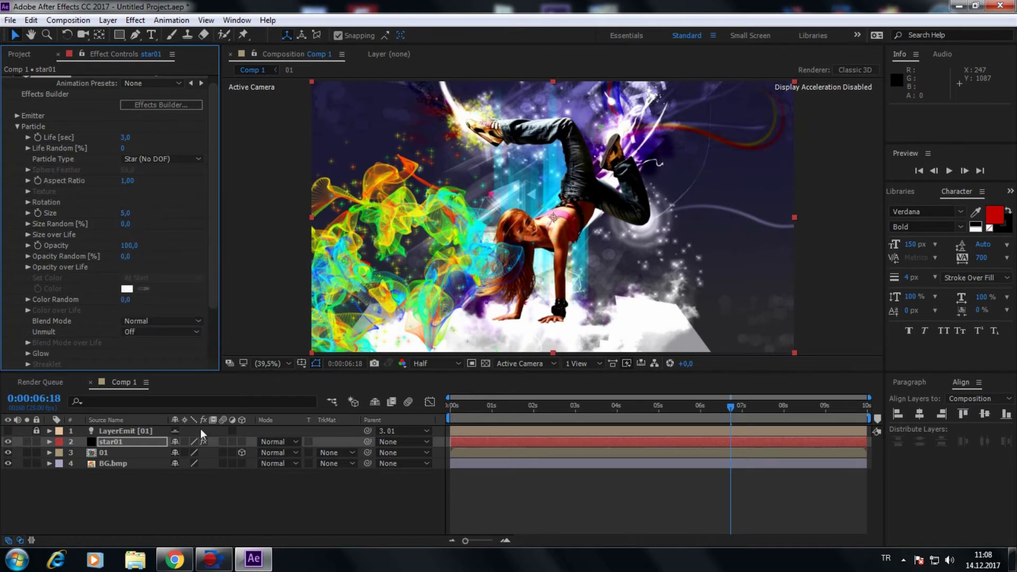
pyautogui.click(212, 531)
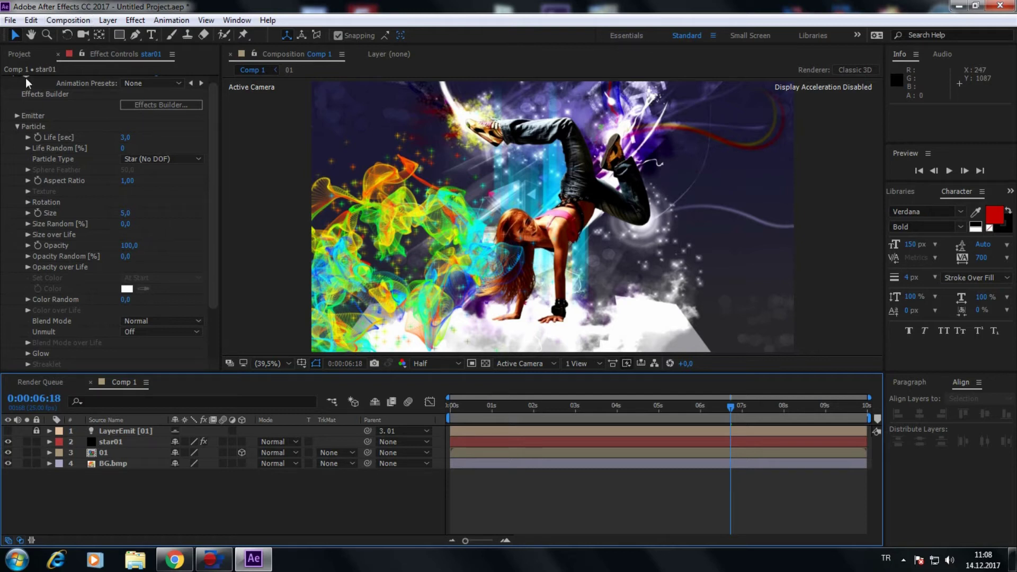
# Step: Create a new 1920×1080 composition, Comp 2
pyautogui.click(25, 55)
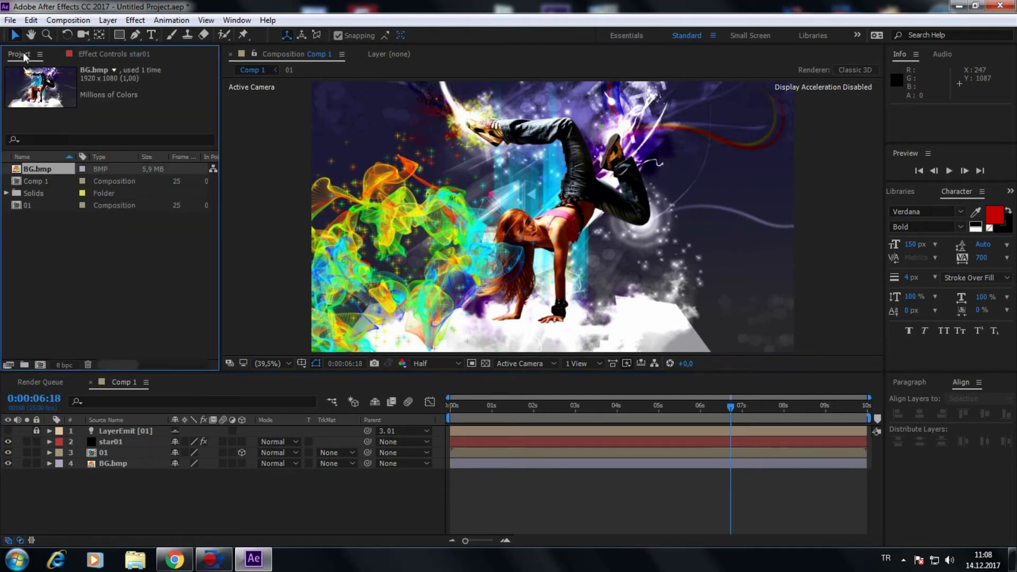
pyautogui.click(40, 365)
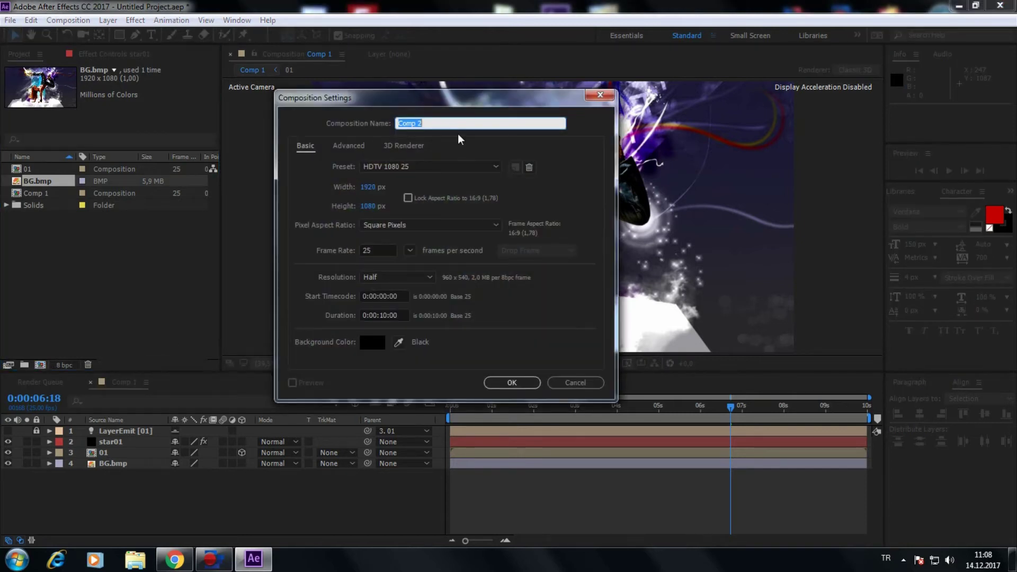
pyautogui.click(511, 381)
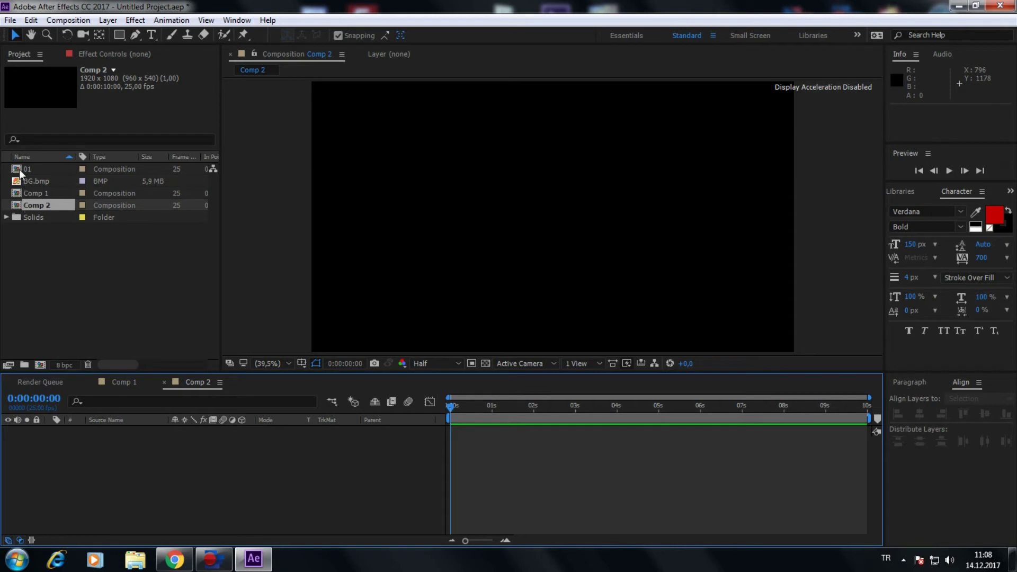
# Step: Place 01 above Comp 1 in Comp 2 and move the playhead to about 4 seconds
pyautogui.moveTo(20, 167); pyautogui.dragTo(23, 438)
pyautogui.moveTo(477, 417); pyautogui.dragTo(533, 418)
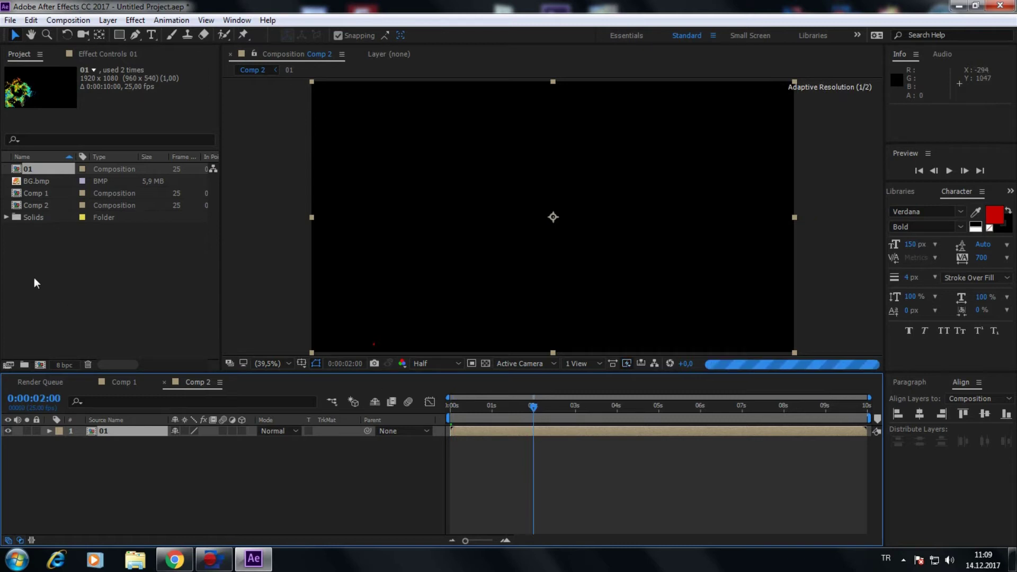
pyautogui.click(33, 194)
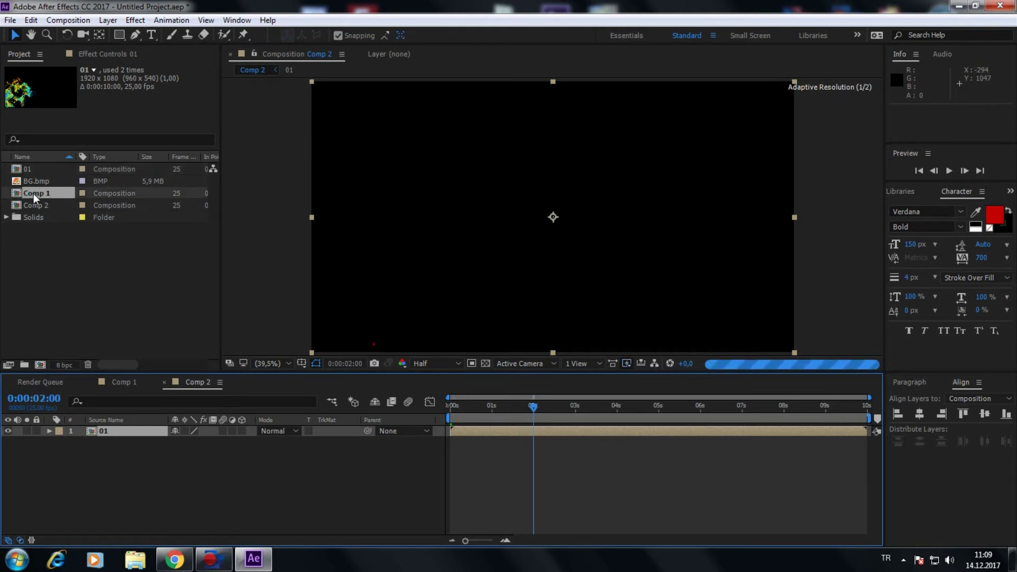
pyautogui.moveTo(34, 193); pyautogui.dragTo(42, 450)
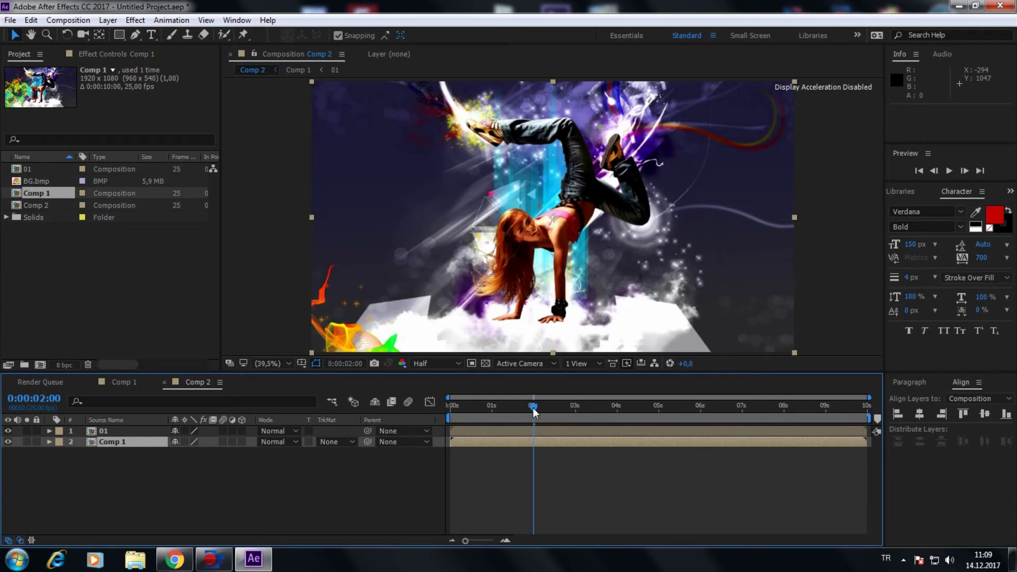
pyautogui.moveTo(587, 411); pyautogui.dragTo(621, 412)
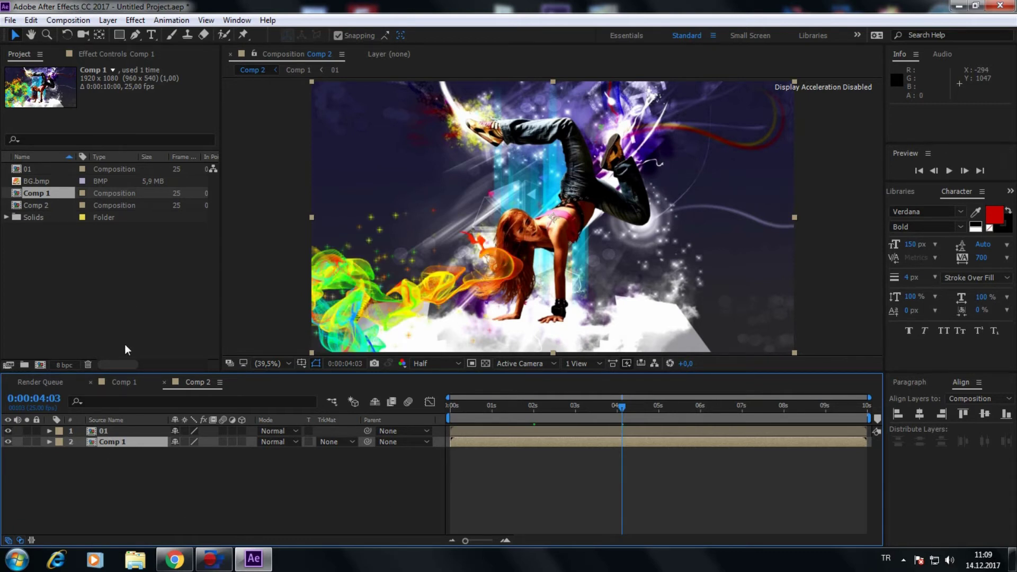
# Step: Delete the 01 layer from Comp 2
pyautogui.click(8, 433)
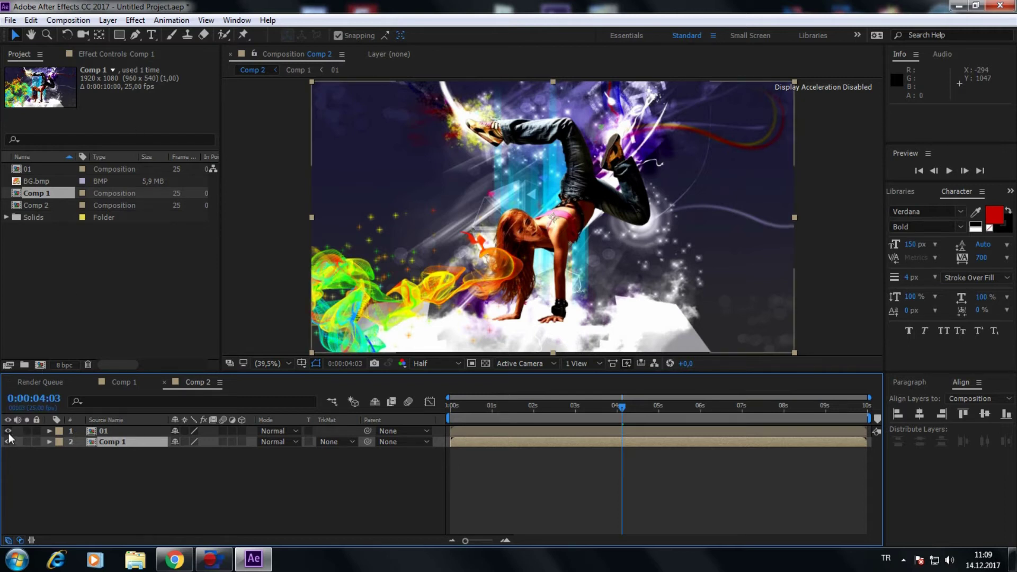
pyautogui.click(110, 433)
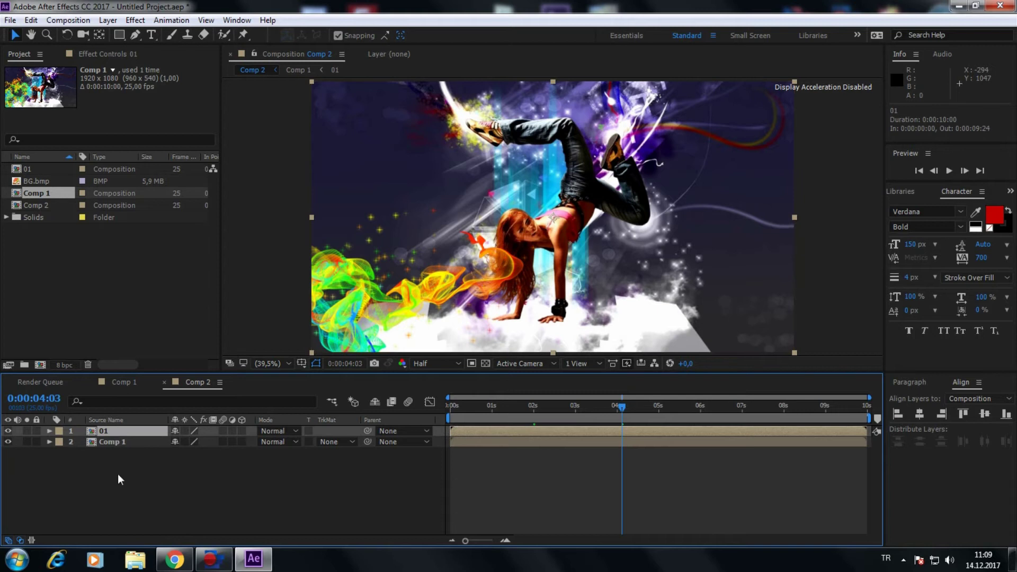
pyautogui.press('Delete')
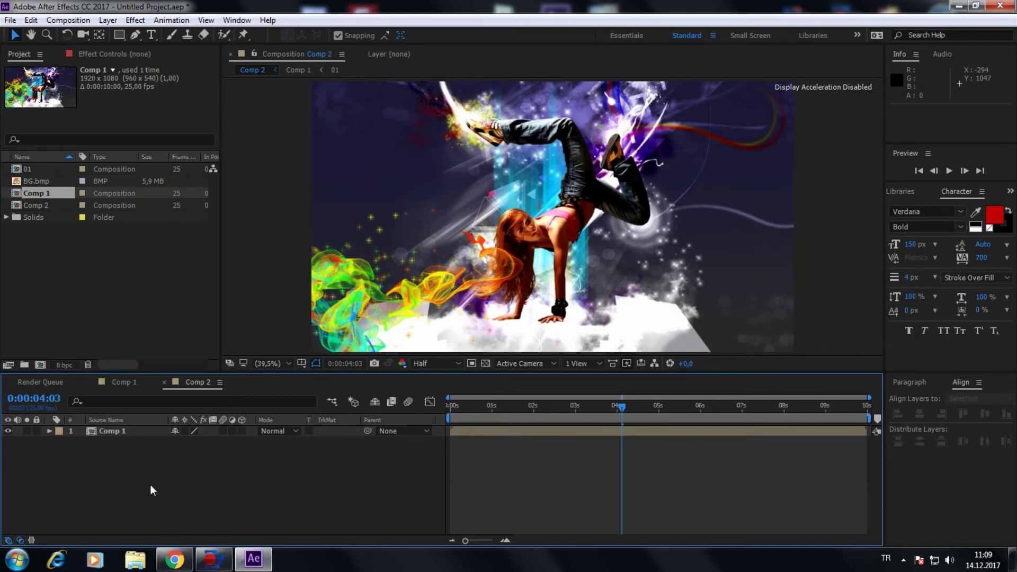
# Step: Create a new black full-frame solid named dancer 2
pyautogui.click(108, 20)
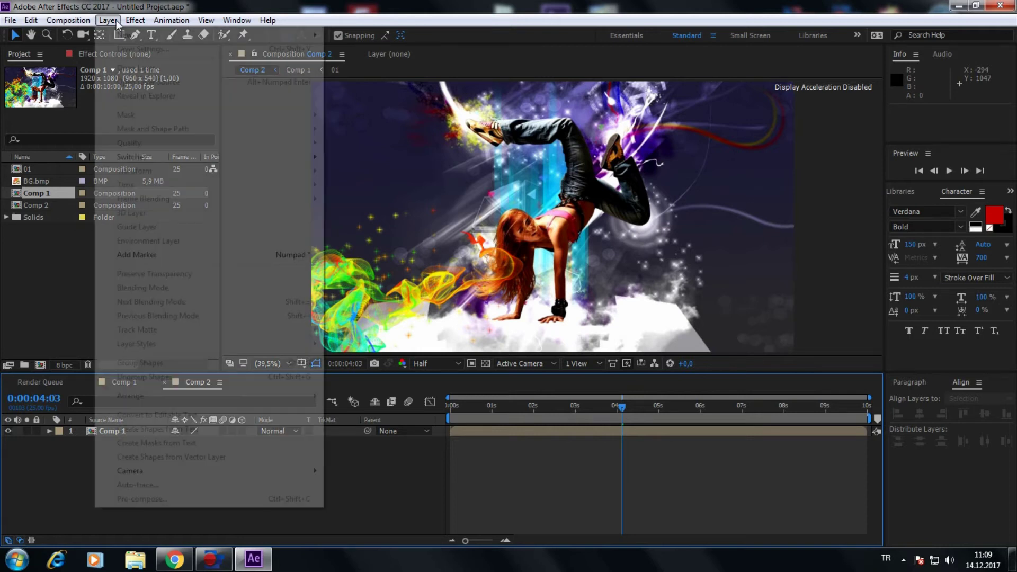
pyautogui.moveTo(270, 35)
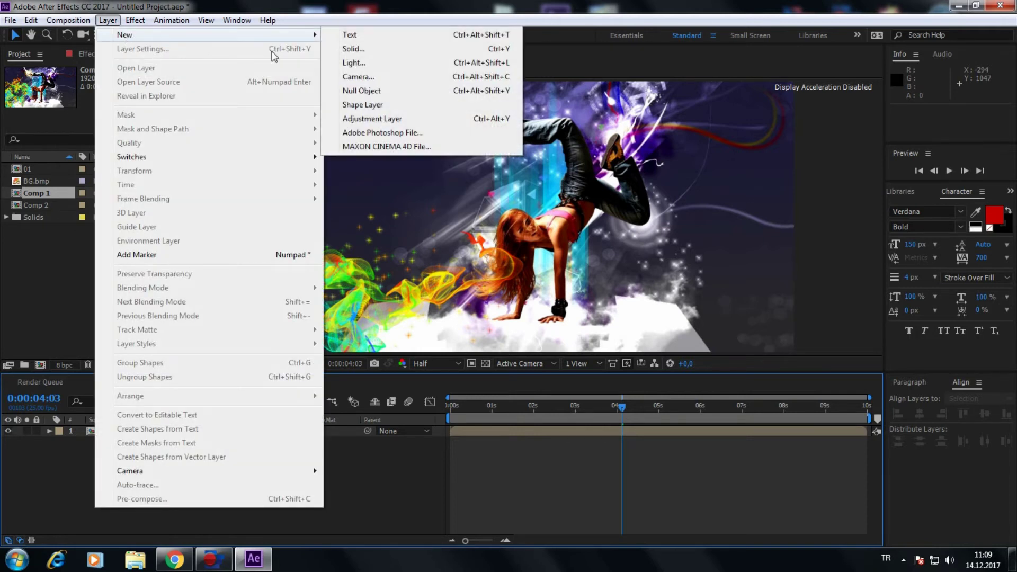
pyautogui.click(348, 49)
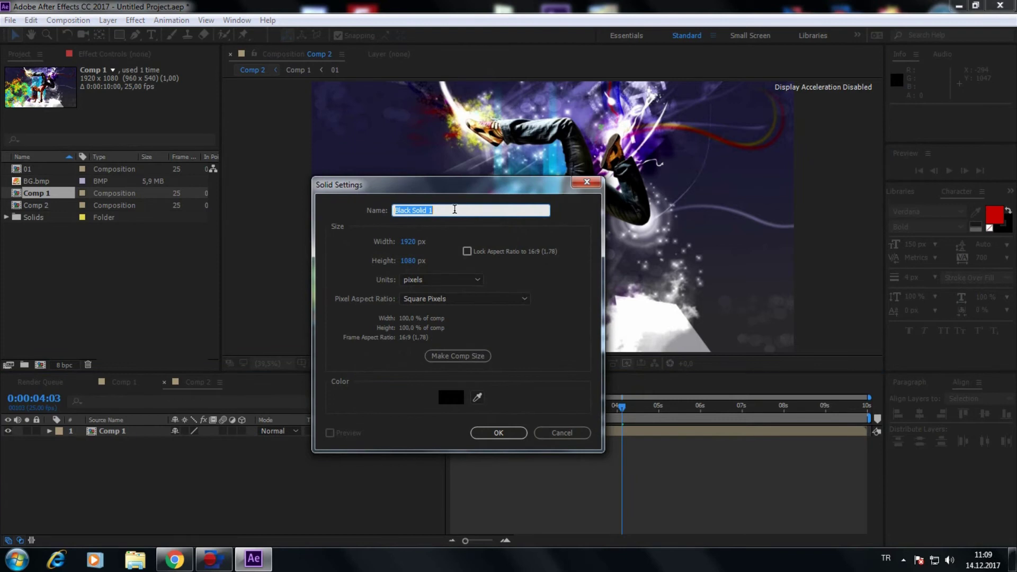
pyautogui.write('dancer 2')
pyautogui.press('Return')
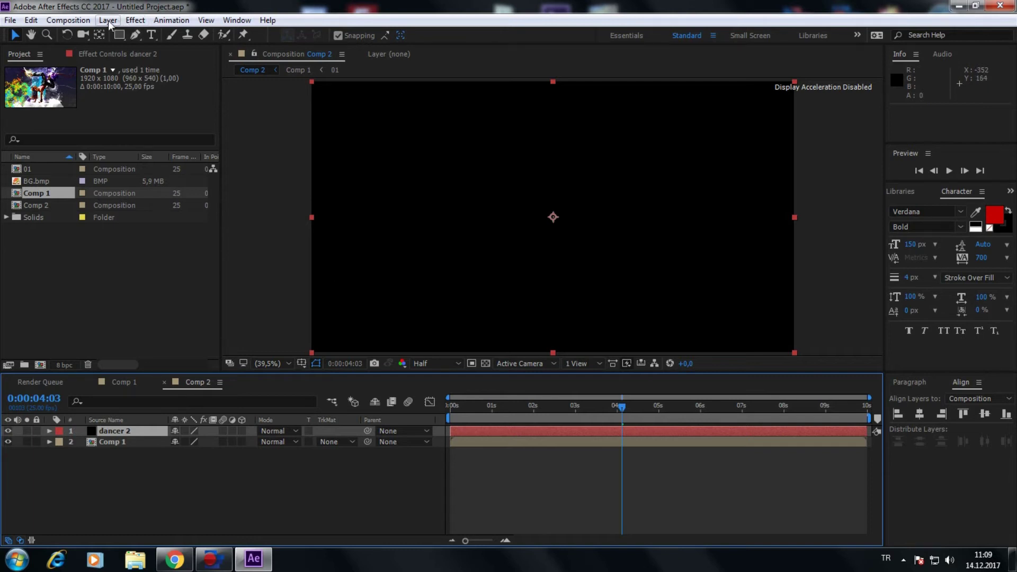
# Step: Apply Trapcode Particular to the dancer 2 solid
pyautogui.click(136, 22)
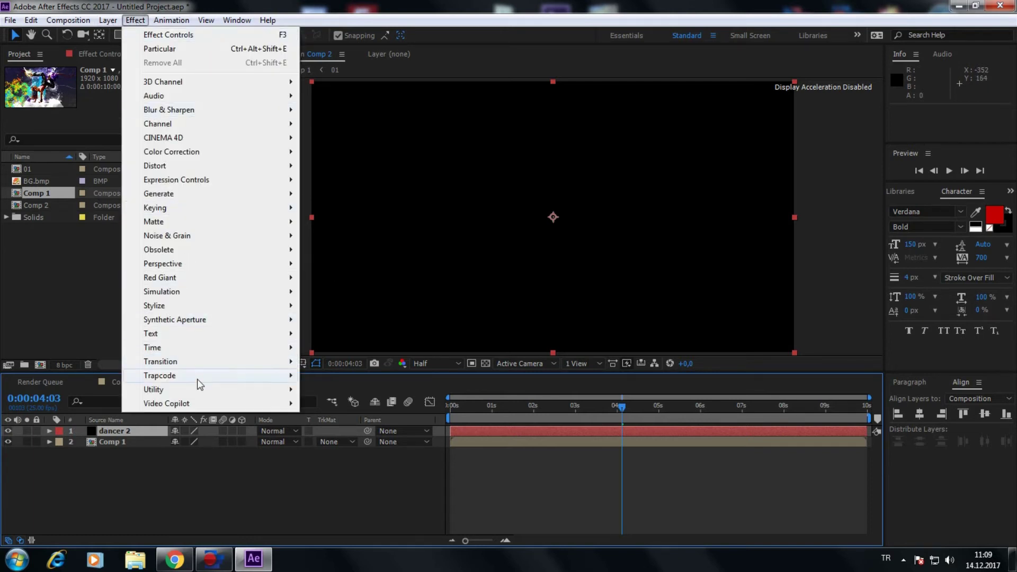
pyautogui.moveTo(197, 380)
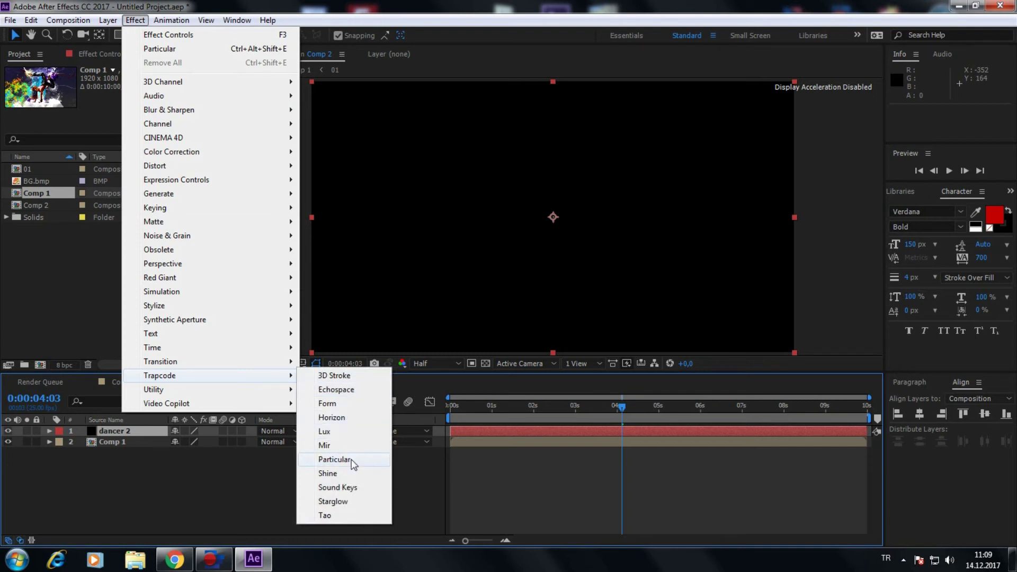
pyautogui.click(352, 461)
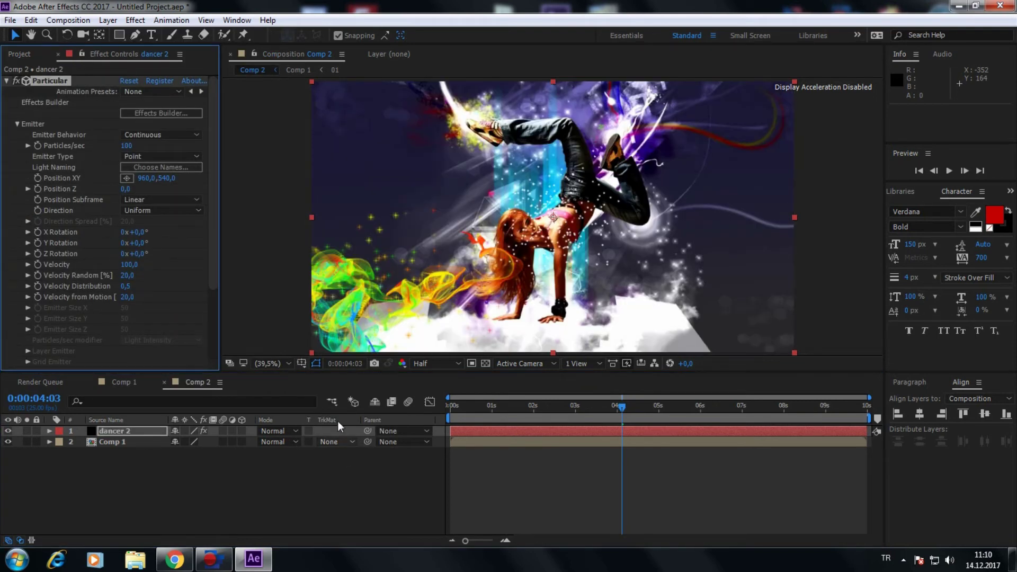
# Step: Draw a curving Pen-tool mask from the bottom-right corner up the right side to the top
pyautogui.click(138, 36)
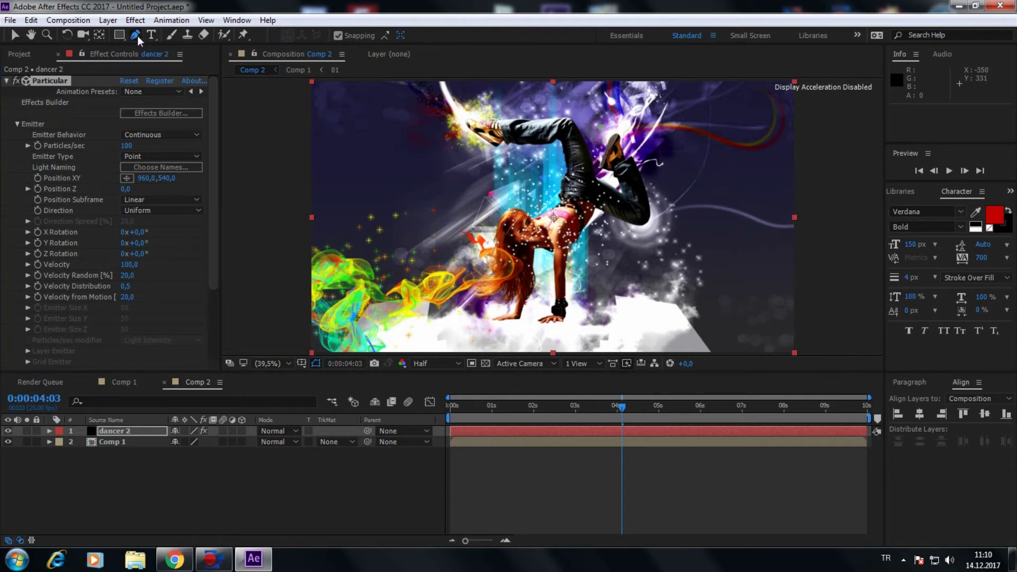
pyautogui.click(785, 339)
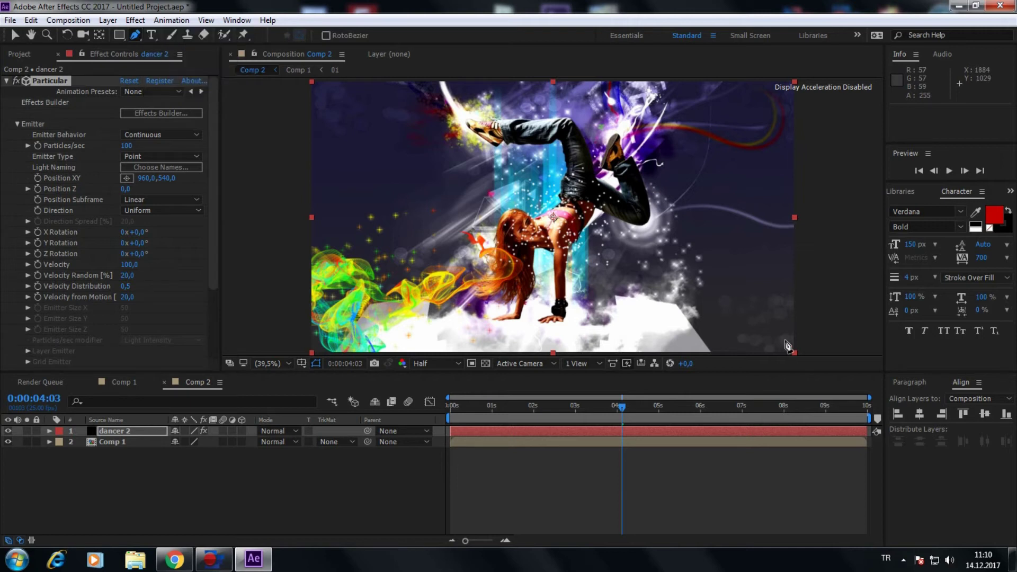
pyautogui.moveTo(728, 341); pyautogui.dragTo(614, 272)
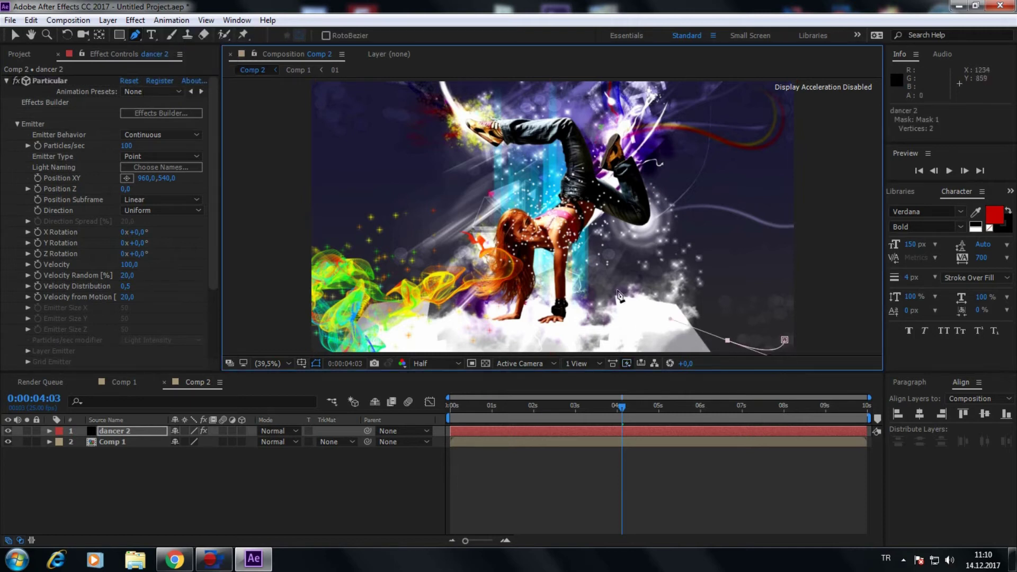
pyautogui.moveTo(685, 278)
pyautogui.mouseDown()
pyautogui.moveTo(725, 279)
pyautogui.moveTo(757, 230)
pyautogui.mouseUp()
pyautogui.moveTo(717, 222)
pyautogui.mouseDown()
pyautogui.moveTo(677, 206)
pyautogui.moveTo(705, 167)
pyautogui.moveTo(688, 124)
pyautogui.moveTo(610, 97)
pyautogui.moveTo(660, 90)
pyautogui.mouseUp()
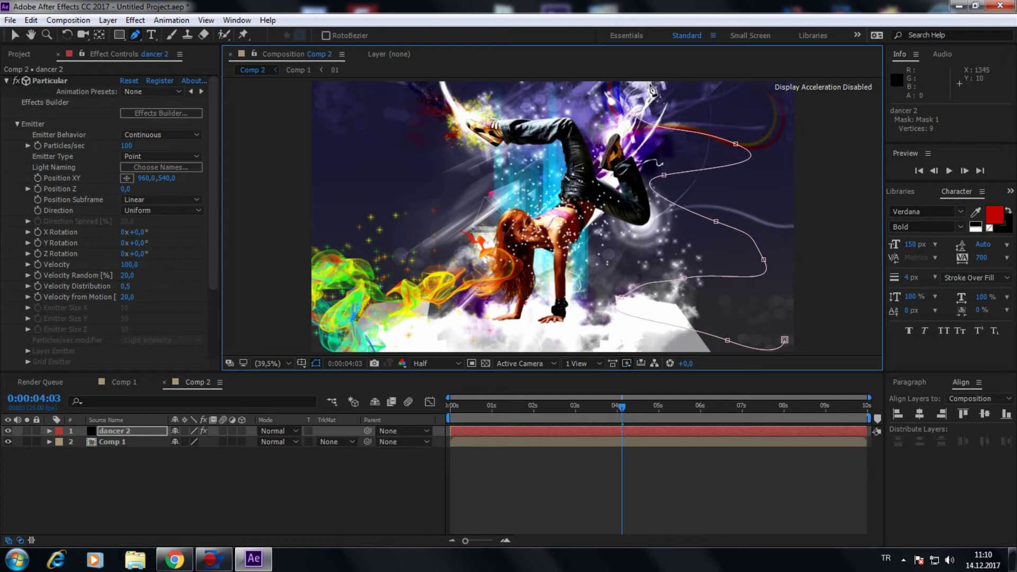
pyautogui.click(698, 125)
pyautogui.moveTo(665, 176)
pyautogui.mouseDown()
pyautogui.moveTo(689, 173)
pyautogui.moveTo(707, 205)
pyautogui.mouseUp()
pyautogui.moveTo(688, 276); pyautogui.dragTo(712, 279)
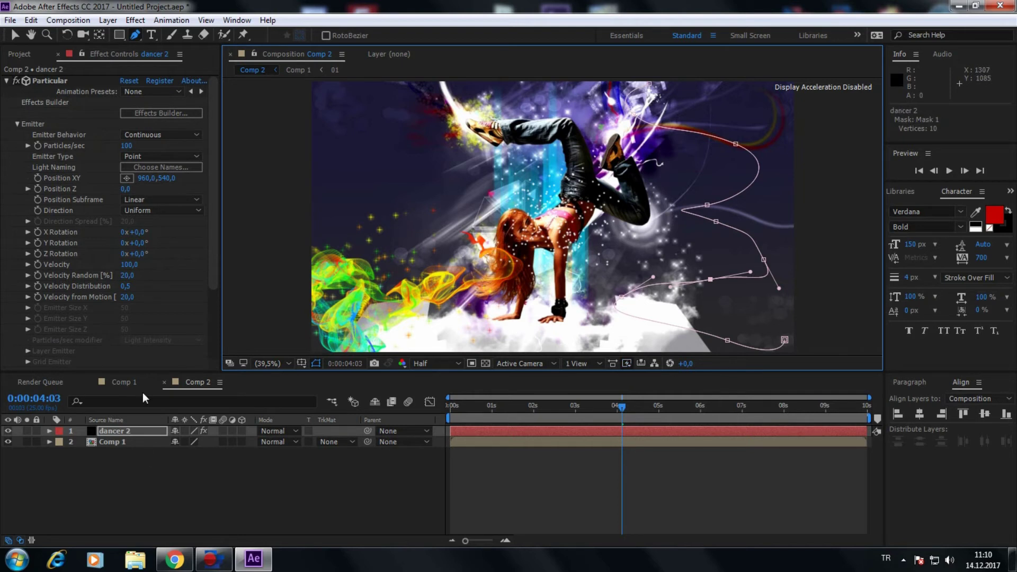
pyautogui.click(106, 22)
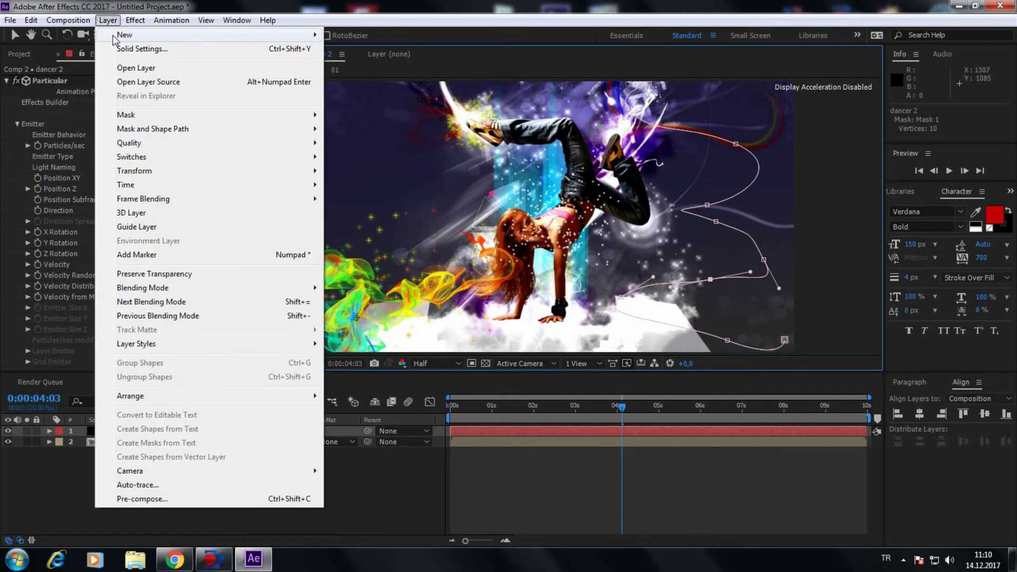
# Step: Add a new spot light to Comp 2 and name it Light 2
pyautogui.moveTo(120, 35)
pyautogui.click(353, 63)
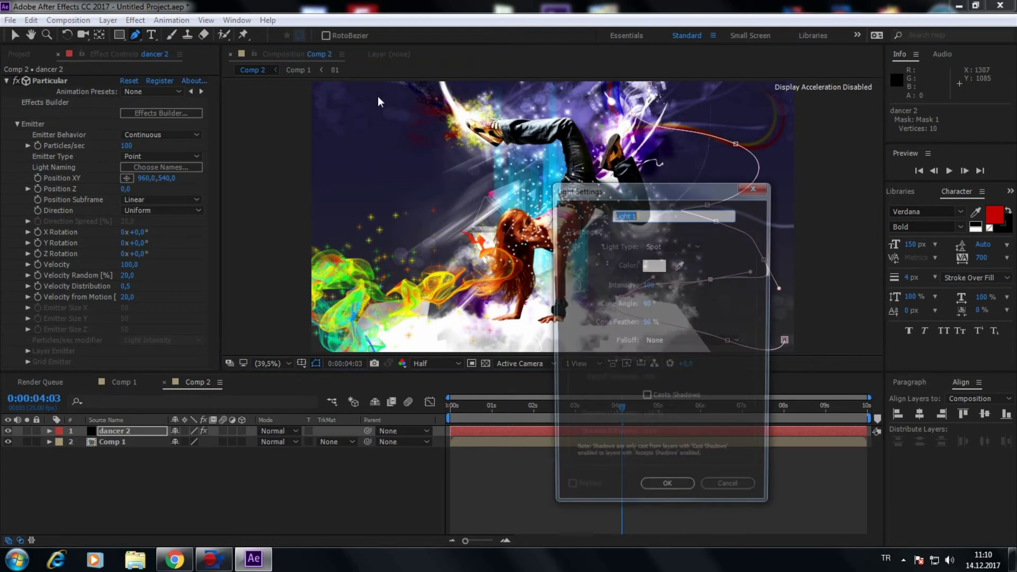
pyautogui.doubleClick(633, 215)
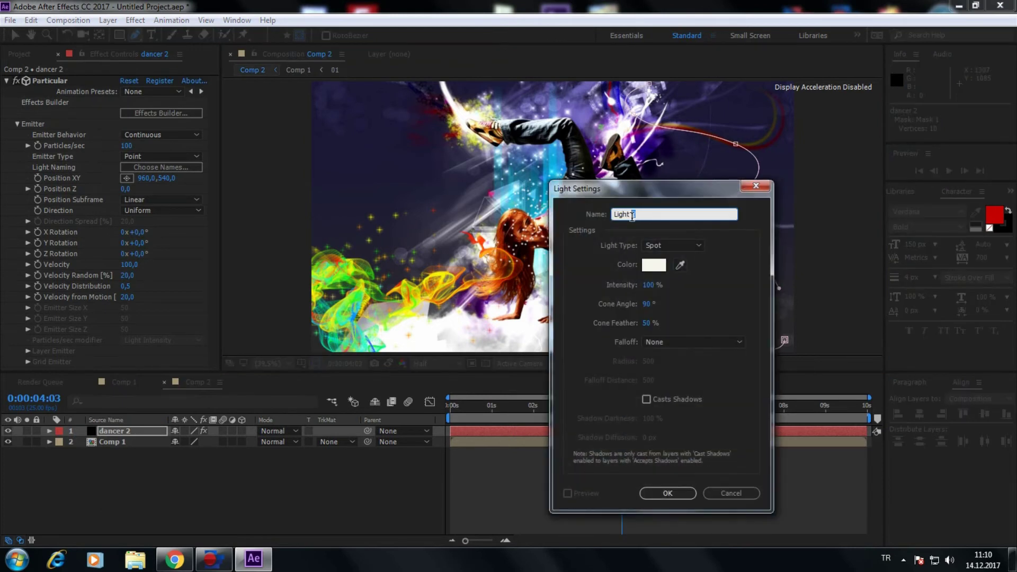
pyautogui.write('2')
pyautogui.press('Return')
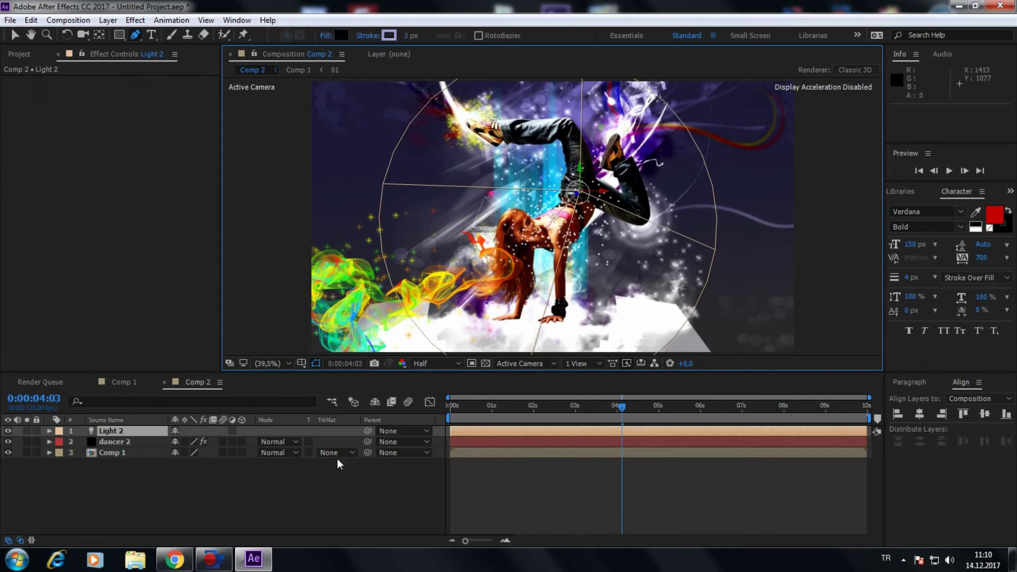
# Step: Copy the Mask Path of dancer 2's mask with Edit > Copy
pyautogui.click(124, 441)
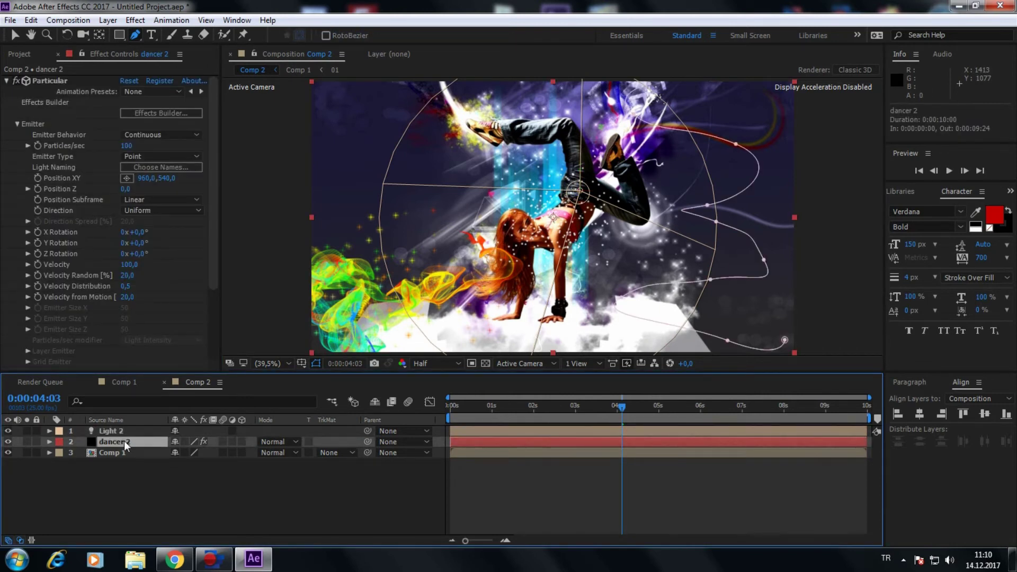
pyautogui.click(49, 442)
pyautogui.click(60, 453)
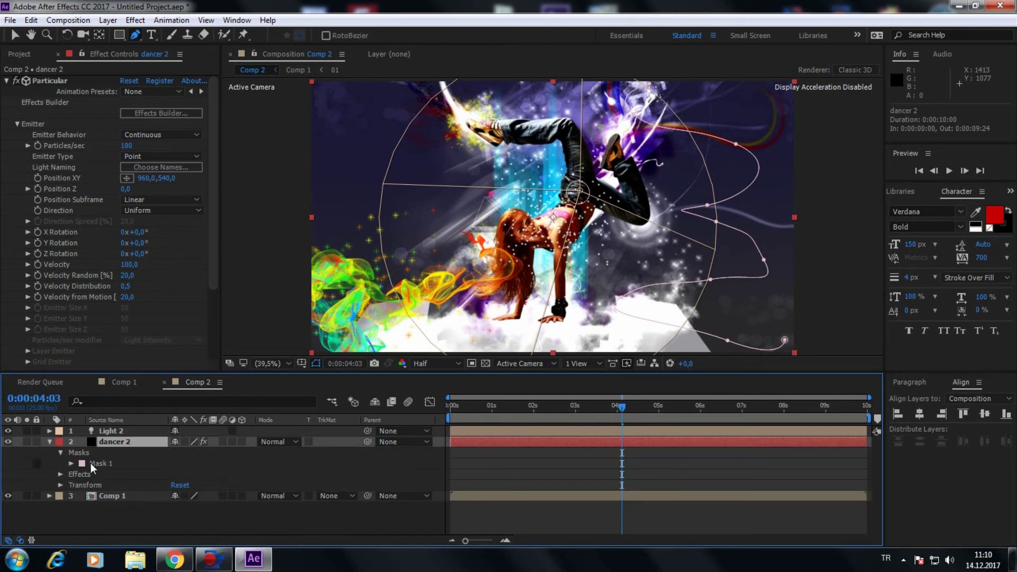
pyautogui.click(71, 464)
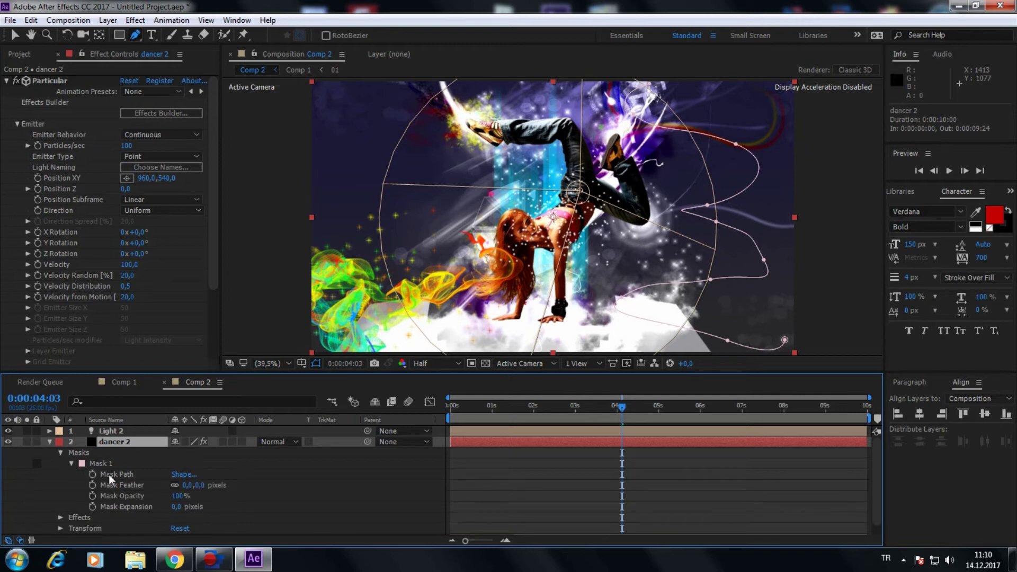
pyautogui.click(109, 474)
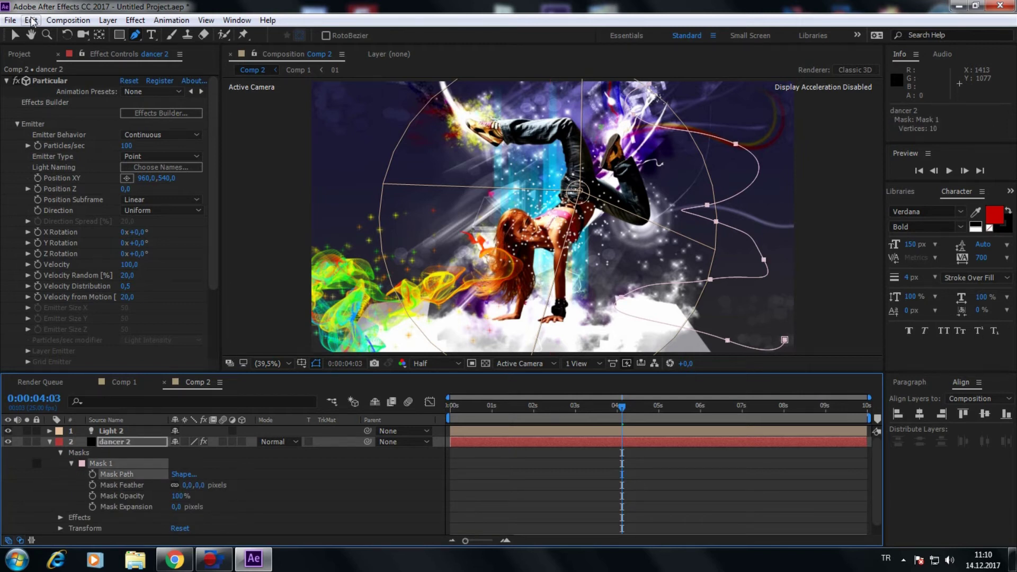
pyautogui.click(31, 21)
pyautogui.click(53, 96)
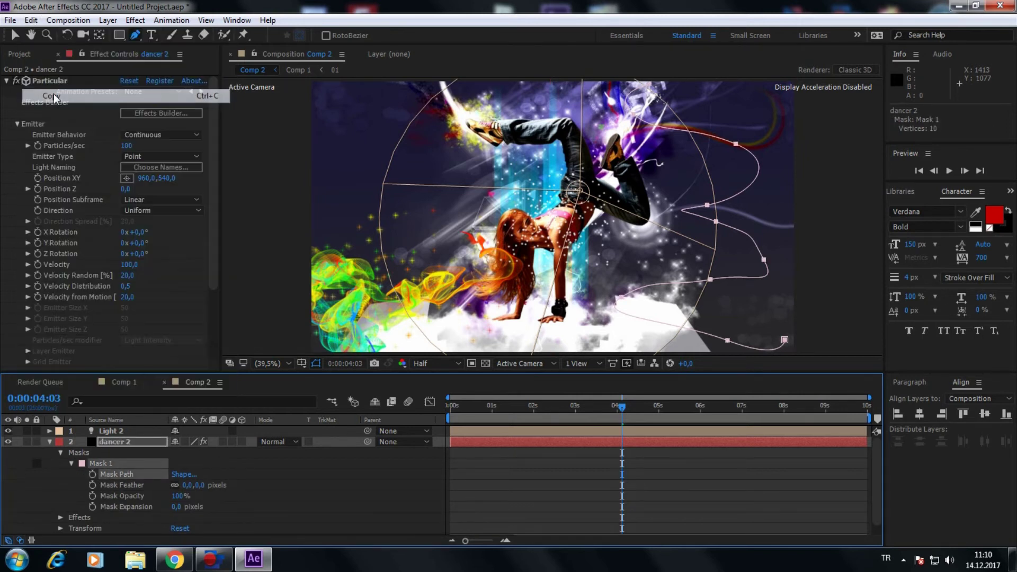
# Step: Collapse dancer 2, then reveal and select Light 2's Transform Position property
pyautogui.click(50, 442)
pyautogui.click(50, 432)
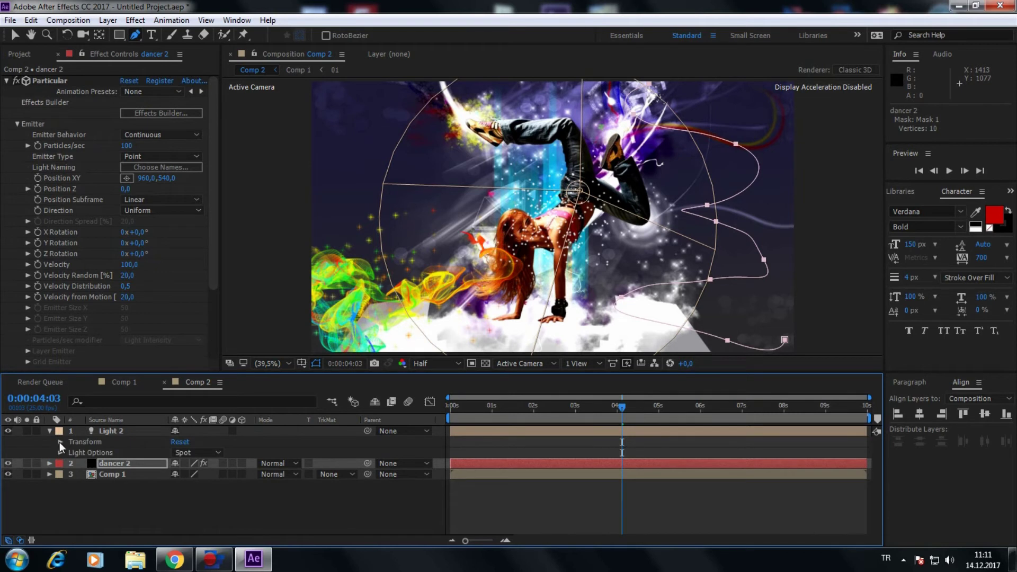
pyautogui.click(60, 442)
pyautogui.click(93, 461)
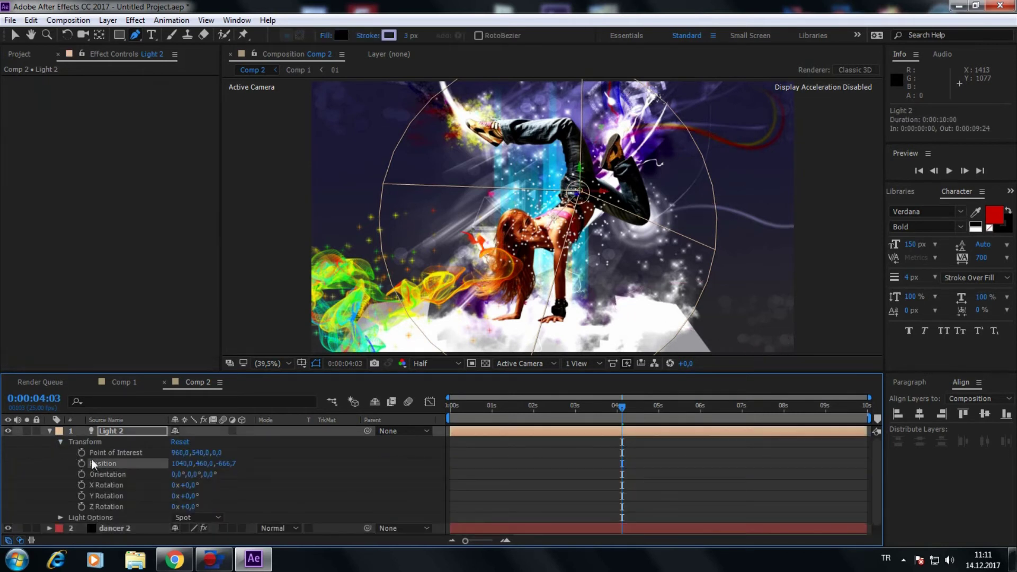
pyautogui.click(32, 20)
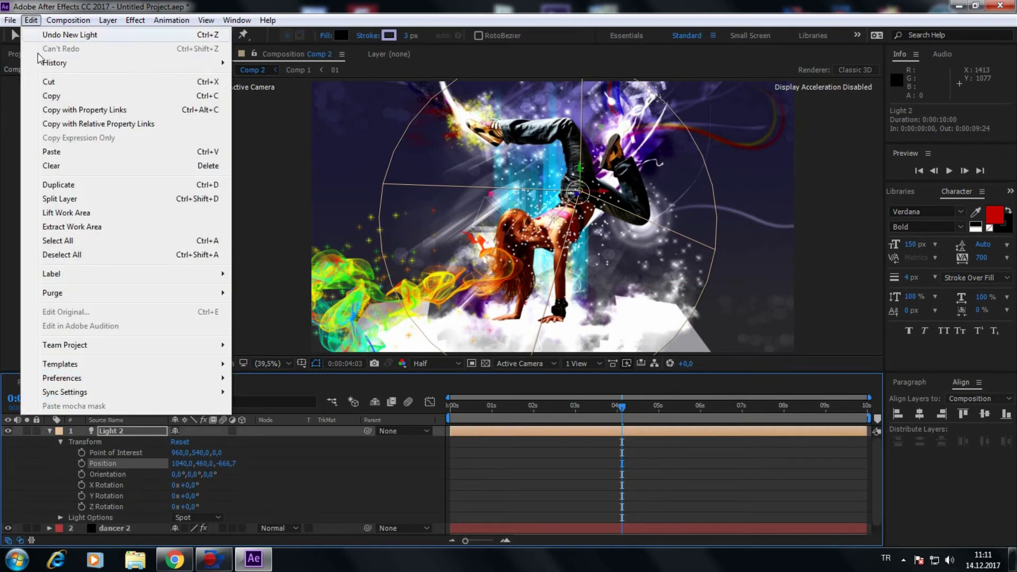
# Step: Paste the mask path into Light 2's Position, delete the extra keyframe, and spread keyframes from about 1 s to 8:24
pyautogui.click(58, 157)
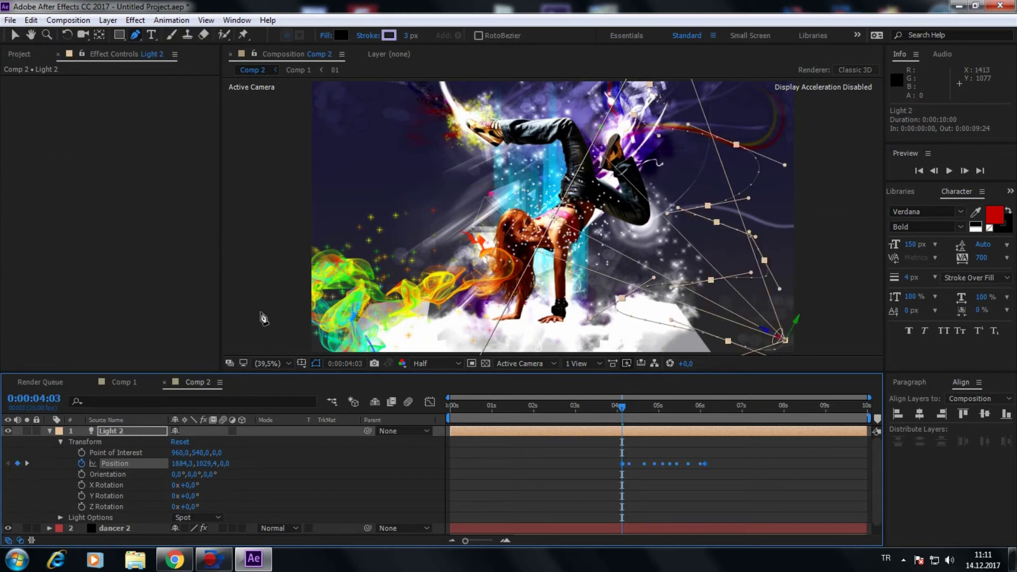
pyautogui.click(17, 464)
pyautogui.moveTo(629, 464); pyautogui.dragTo(488, 462)
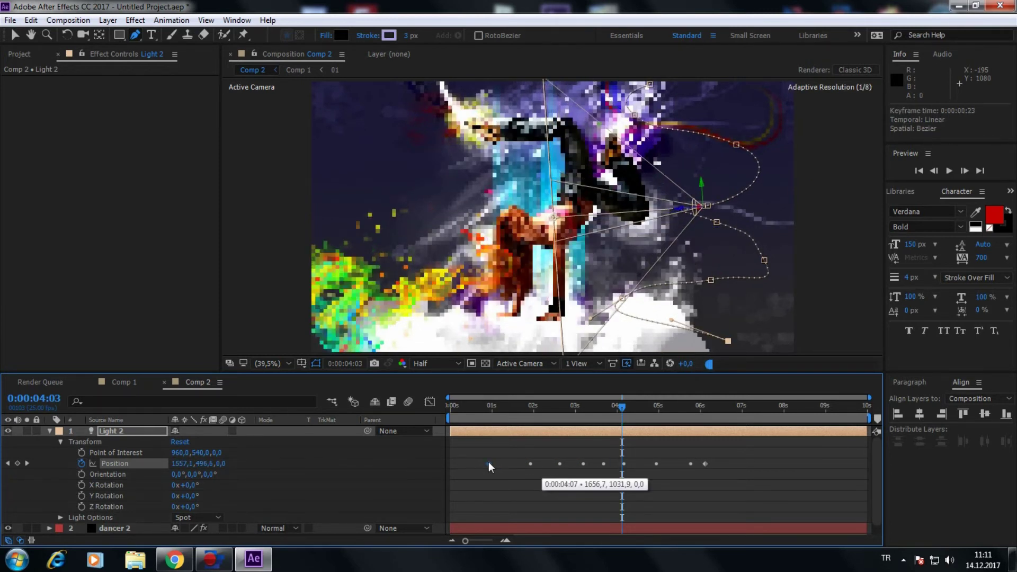
pyautogui.moveTo(488, 462)
pyautogui.mouseDown()
pyautogui.moveTo(574, 469)
pyautogui.moveTo(495, 467)
pyautogui.mouseUp()
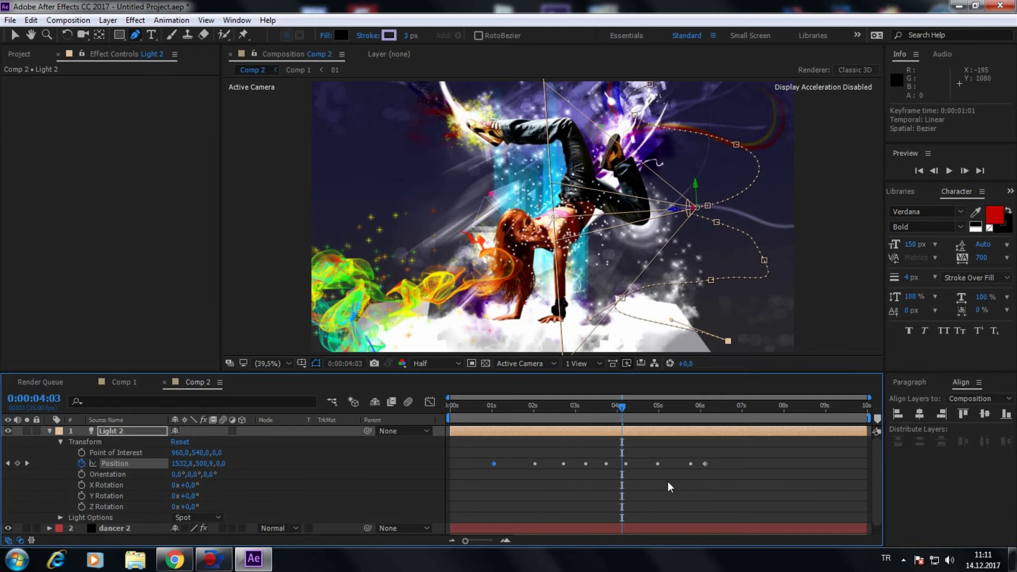
pyautogui.moveTo(704, 464); pyautogui.dragTo(823, 466)
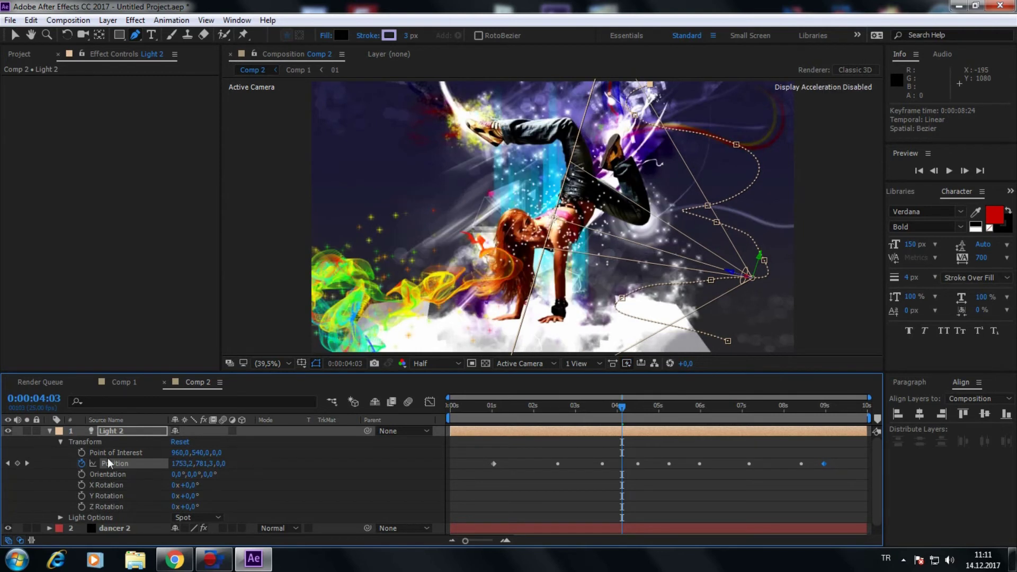
# Step: Select dancer 2 and set its Particular Emitter Type to Light(s)
pyautogui.click(61, 444)
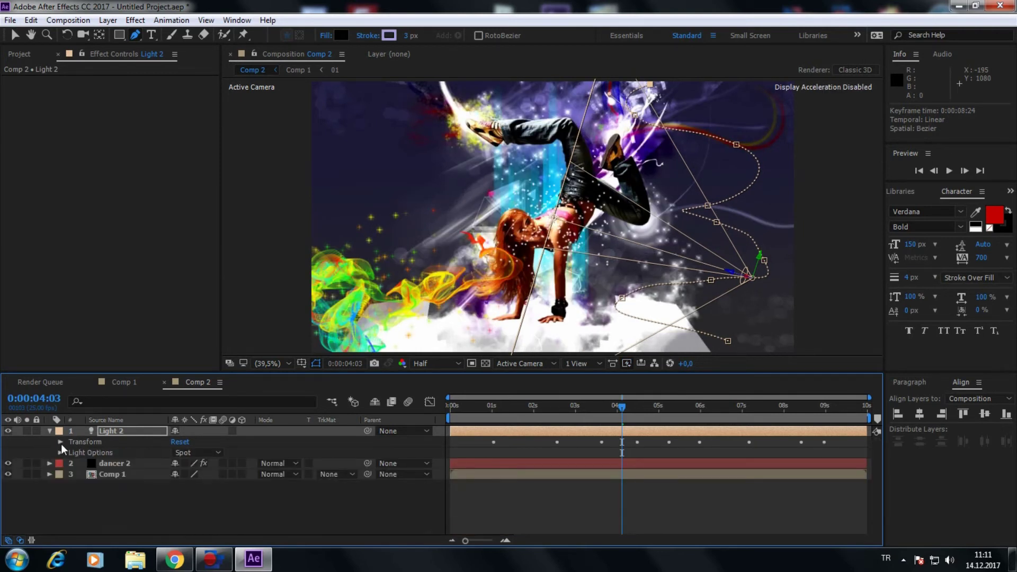
pyautogui.click(50, 435)
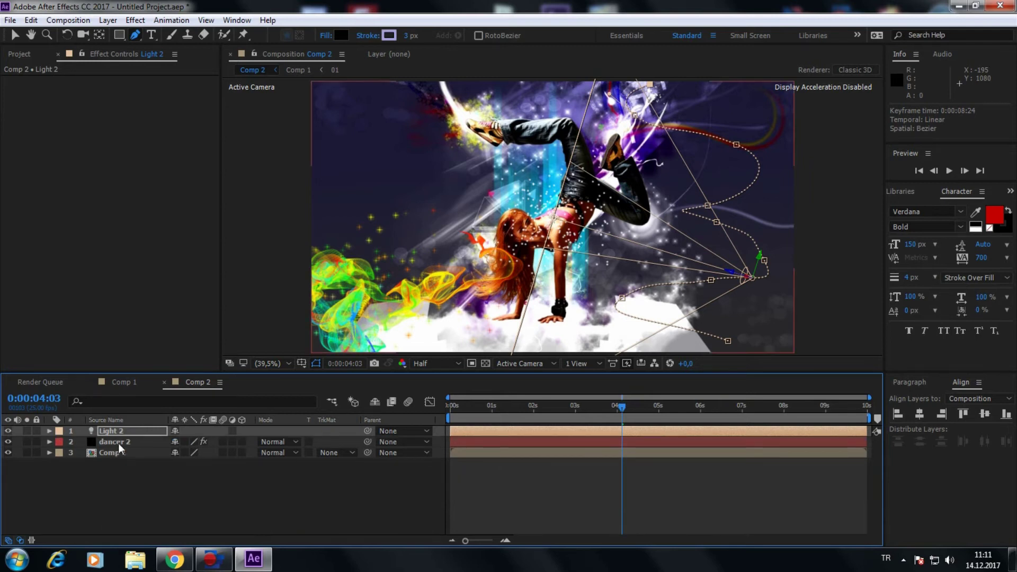
pyautogui.click(119, 443)
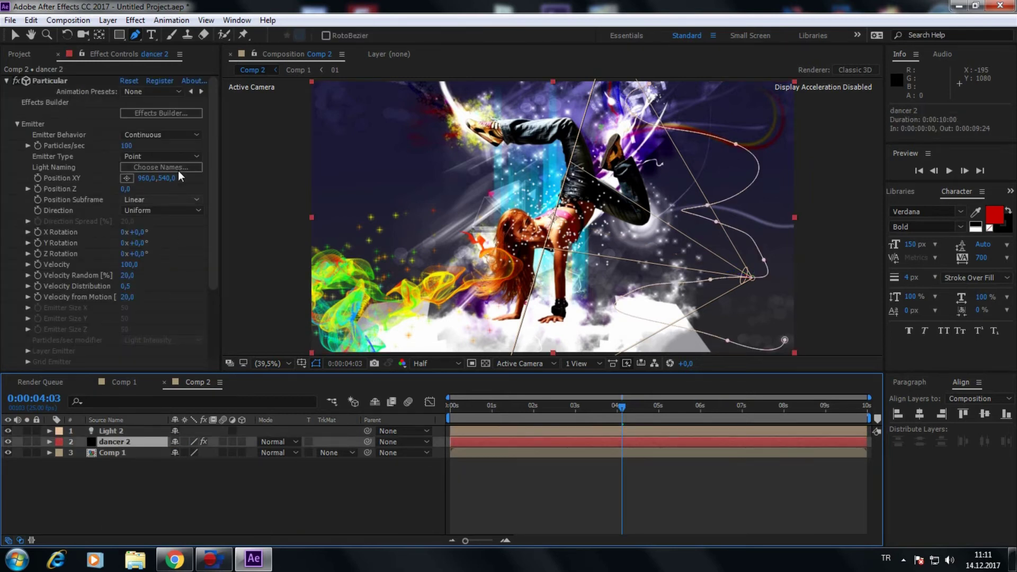
pyautogui.click(179, 157)
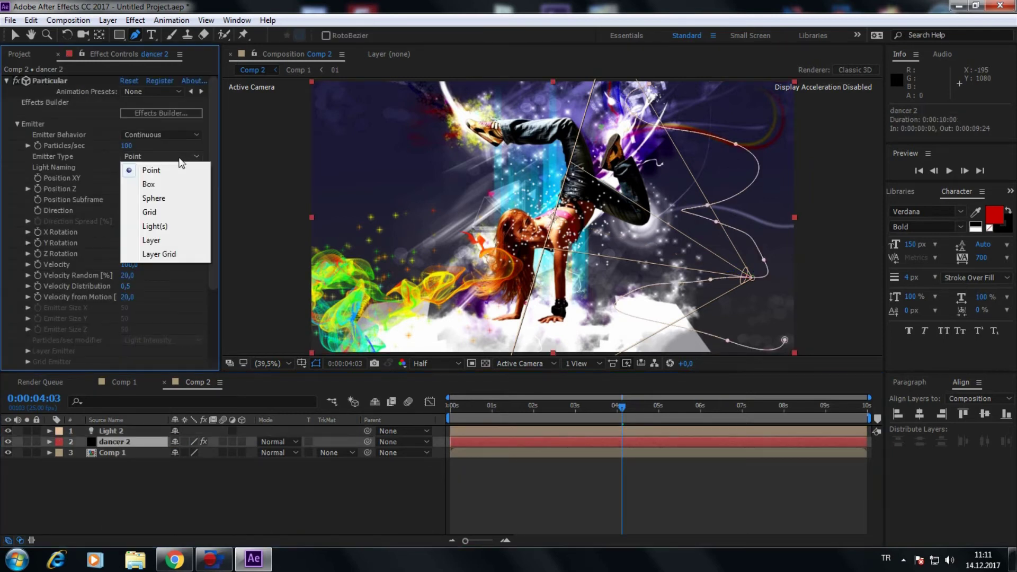
pyautogui.click(159, 226)
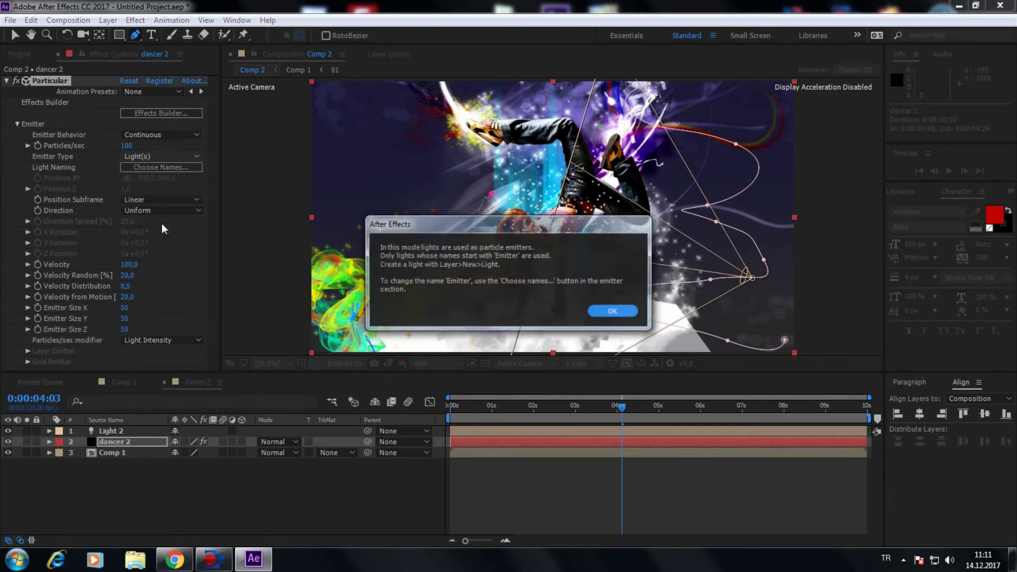
pyautogui.click(596, 311)
# Step: Set the Particular emitter light name to 'Light 2'
pyautogui.click(177, 168)
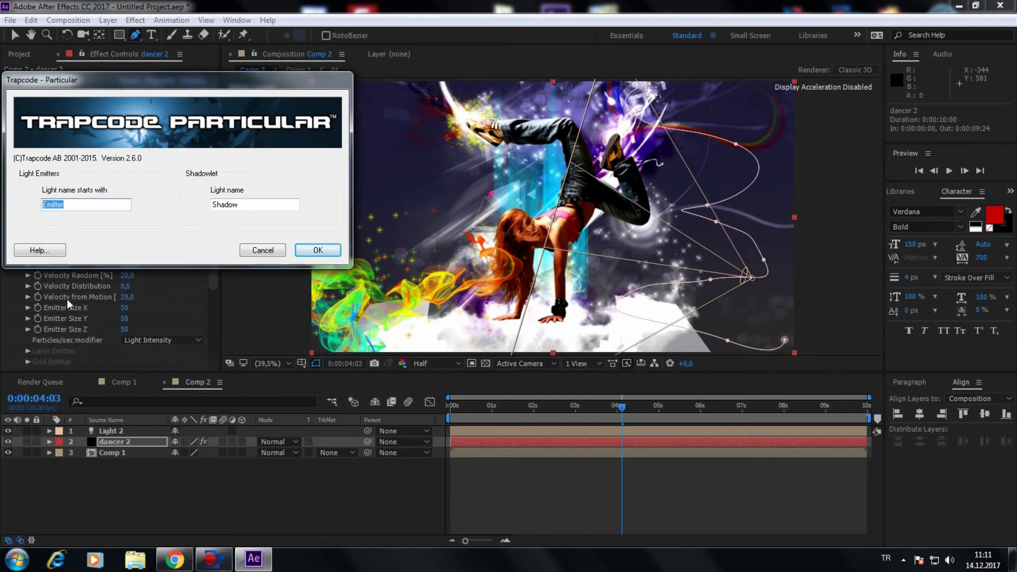
pyautogui.press('BackSpace')
pyautogui.write('ght')
pyautogui.write(' 2')
pyautogui.click(43, 204)
pyautogui.click(303, 251)
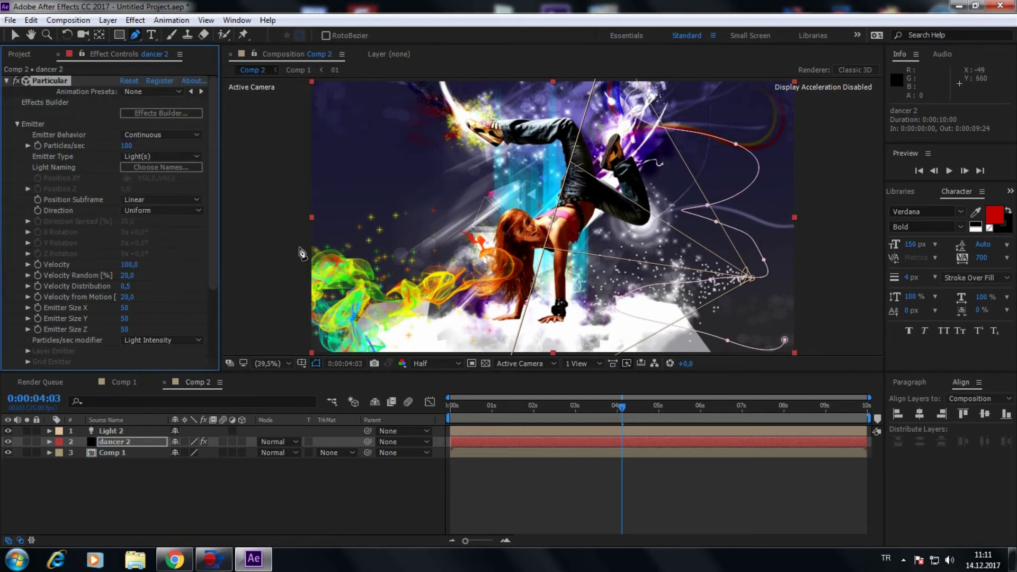
pyautogui.click(48, 442)
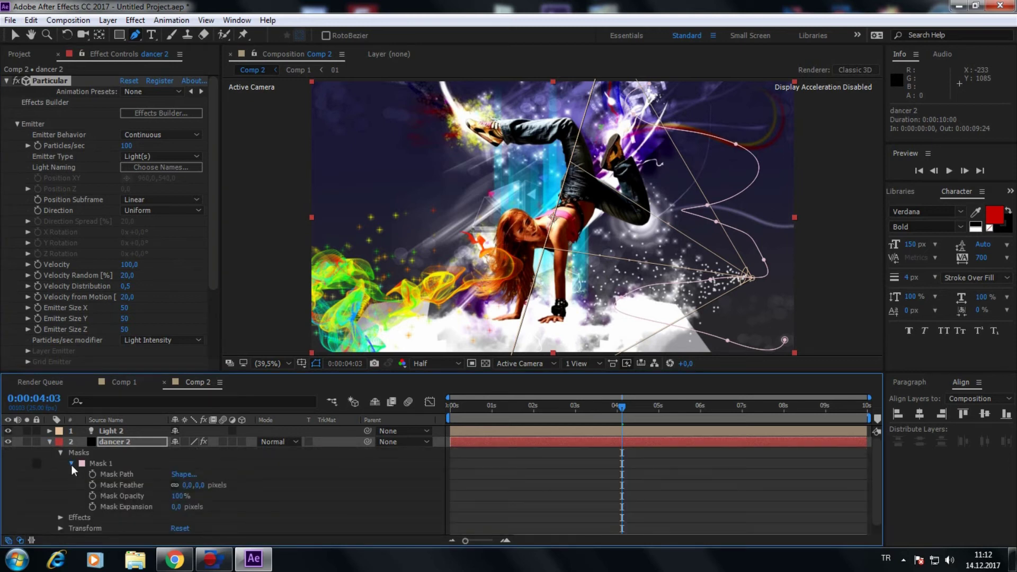
# Step: Delete Mask 1 from dancer 2, scrub to 0:00:03:15, and re-enter the layer name's '2'
pyautogui.click(71, 464)
pyautogui.click(98, 464)
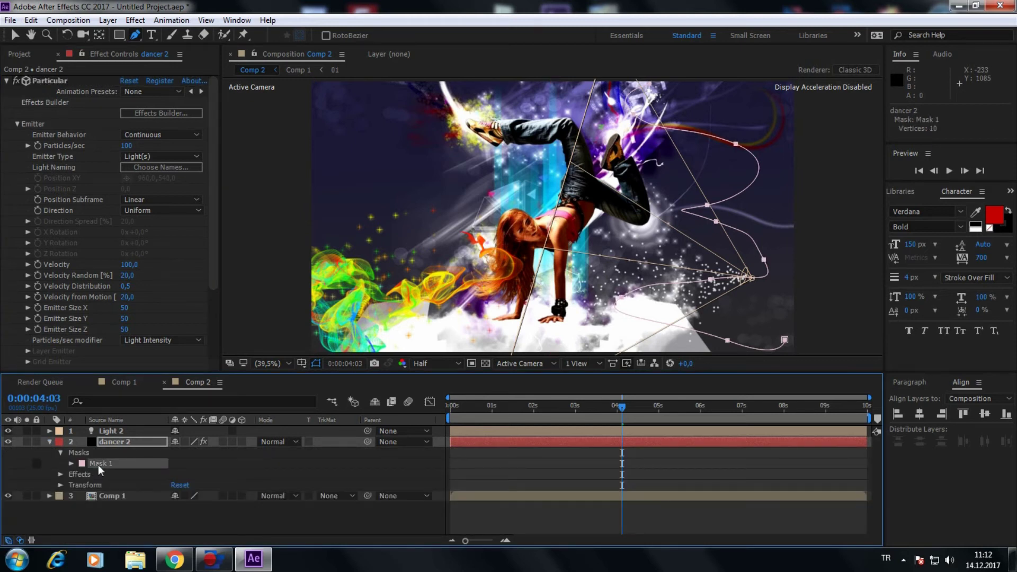
pyautogui.press('Delete')
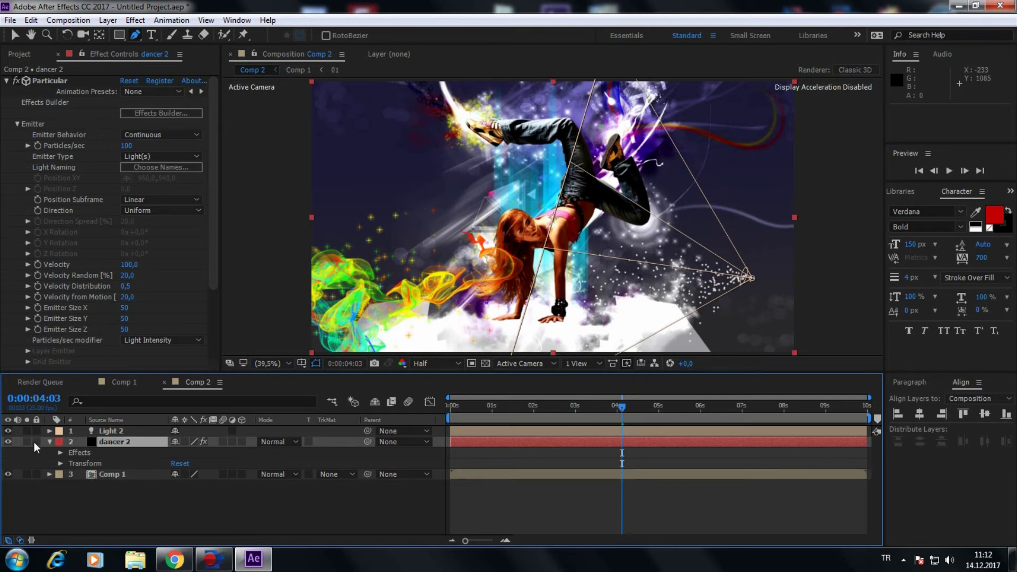
pyautogui.click(50, 442)
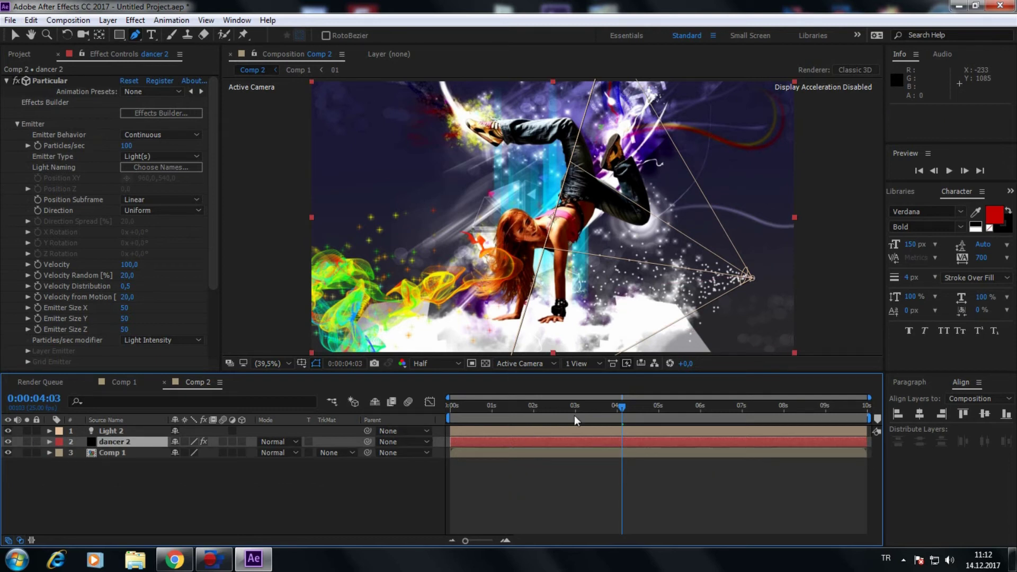
pyautogui.moveTo(615, 408); pyautogui.dragTo(638, 408)
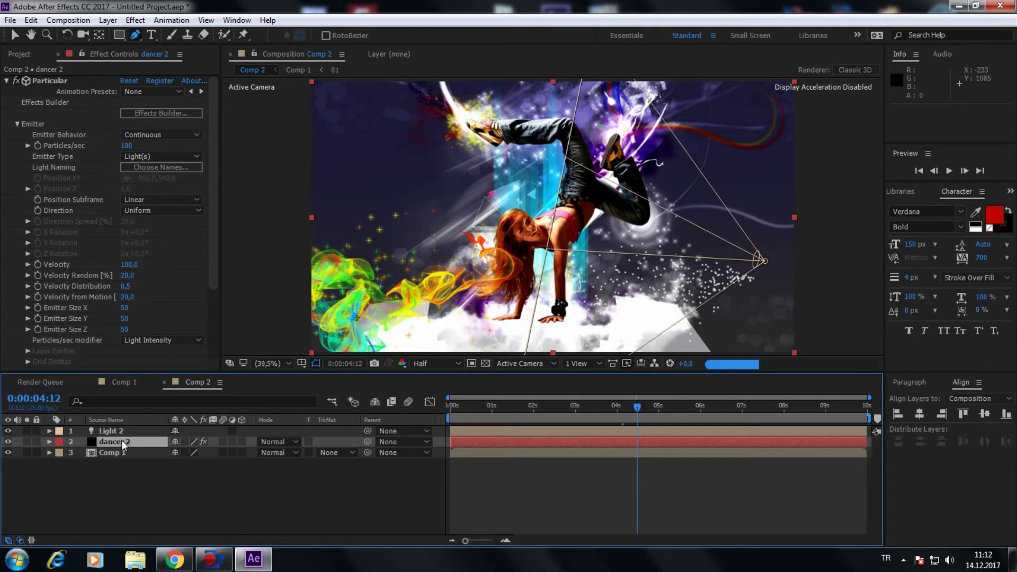
pyautogui.press('BackSpace')
pyautogui.press('BackSpace')
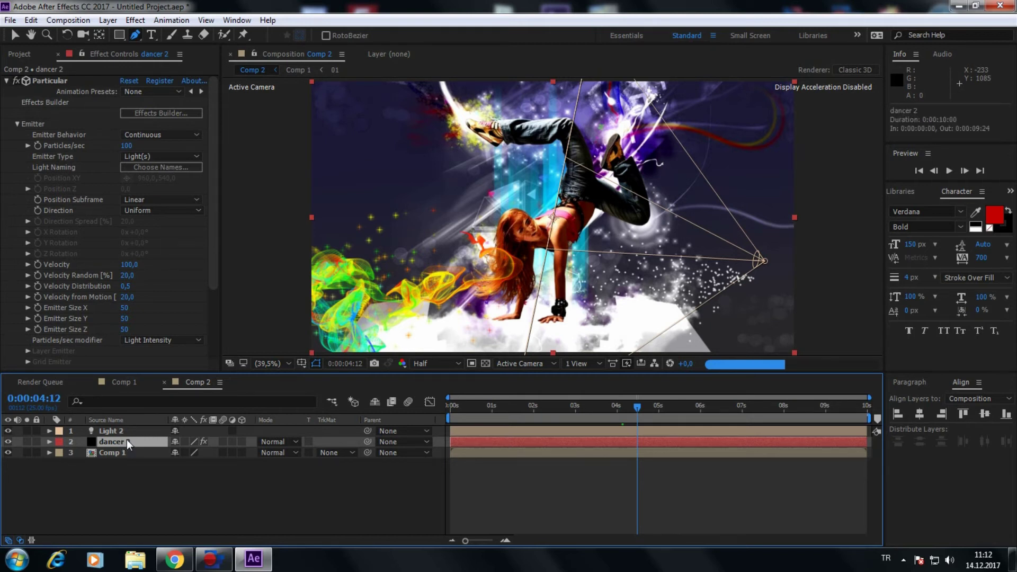
pyautogui.write(' 2')
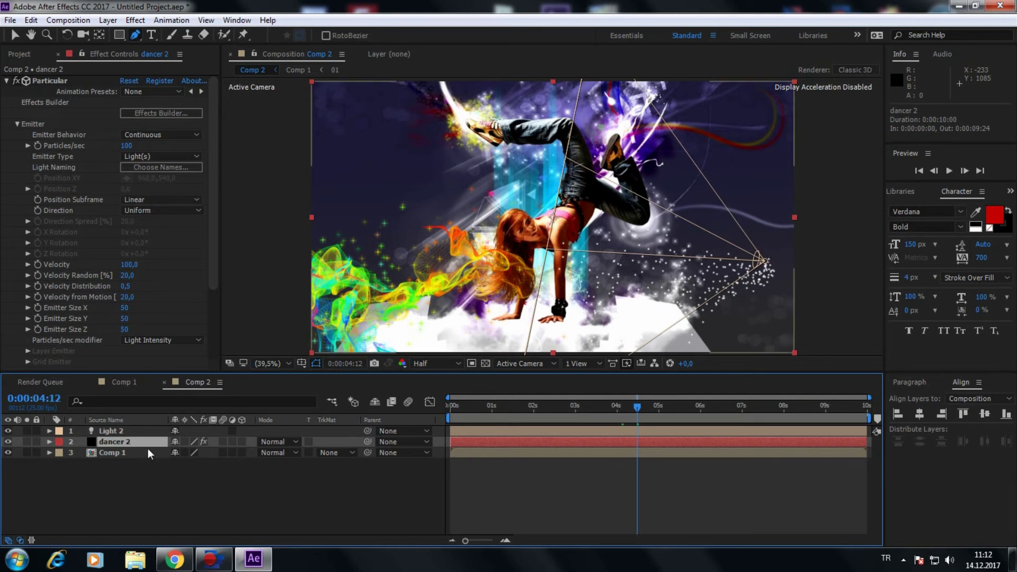
# Step: Set Particles/sec to 450 and Velocity, Velocity Random and Velocity from Motion to 0
pyautogui.click(126, 146)
pyautogui.write('450')
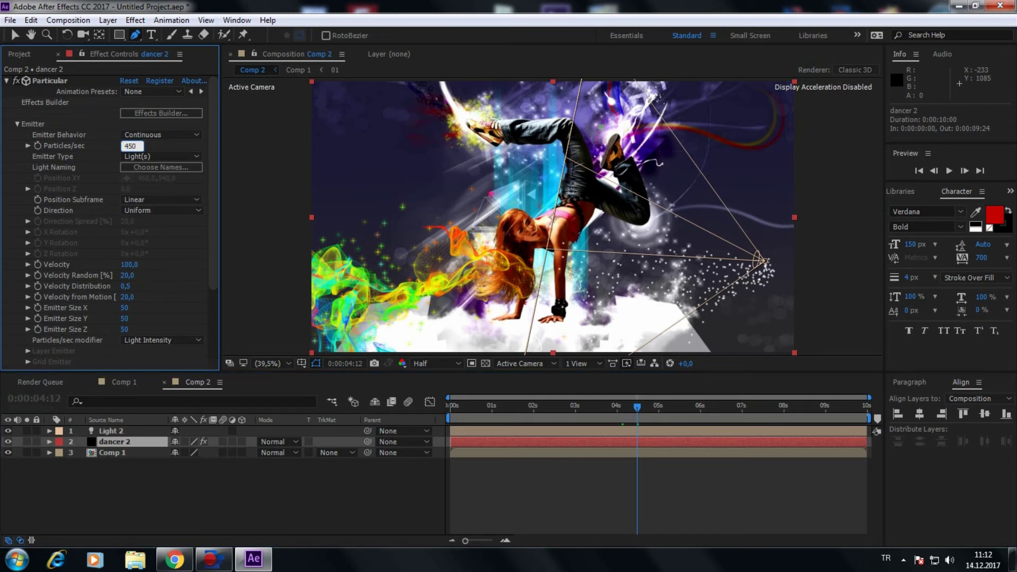
pyautogui.press('Return')
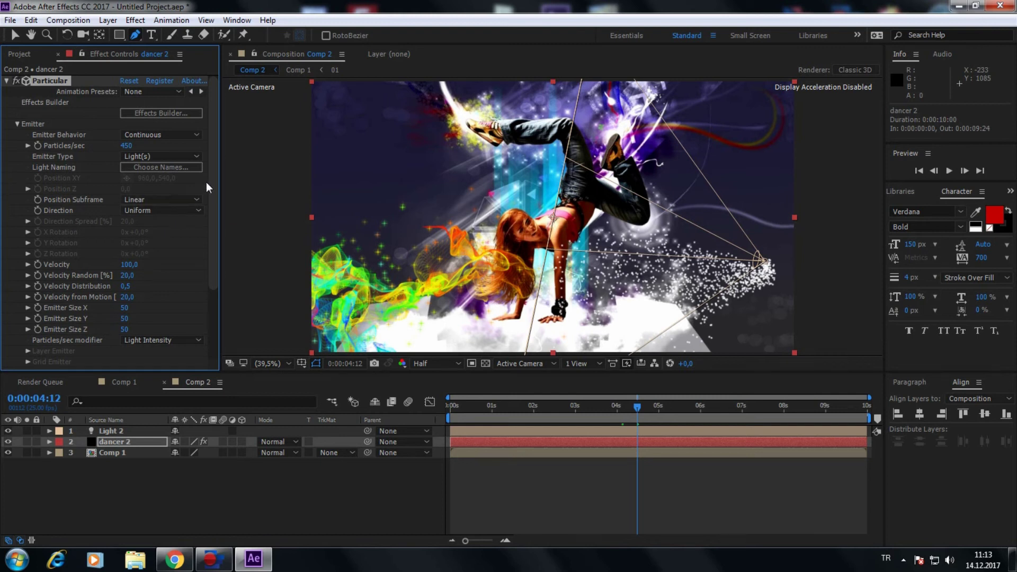
pyautogui.scroll(-1, 216, 176)
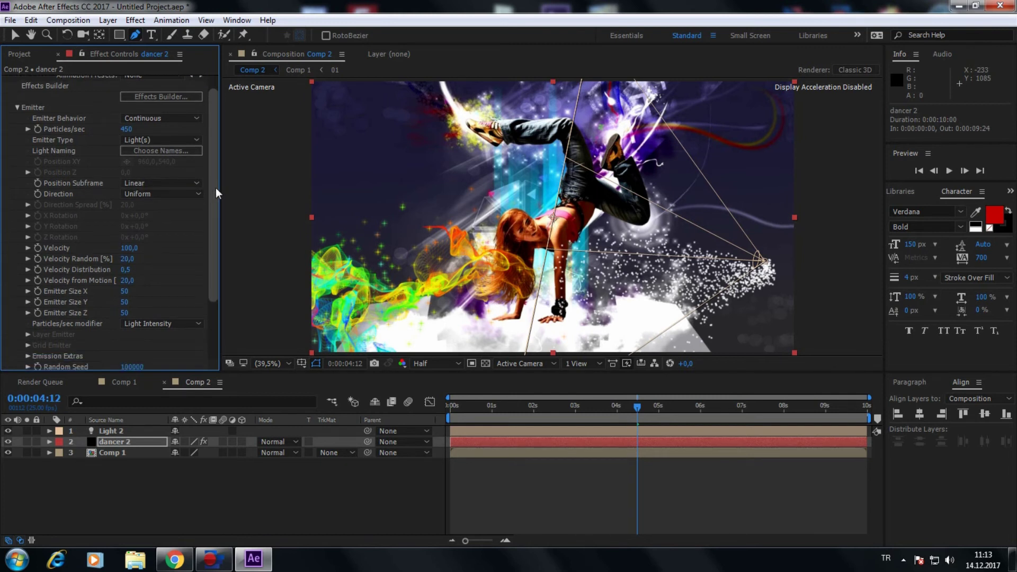
pyautogui.write('0')
pyautogui.press('Return')
pyautogui.click(128, 259)
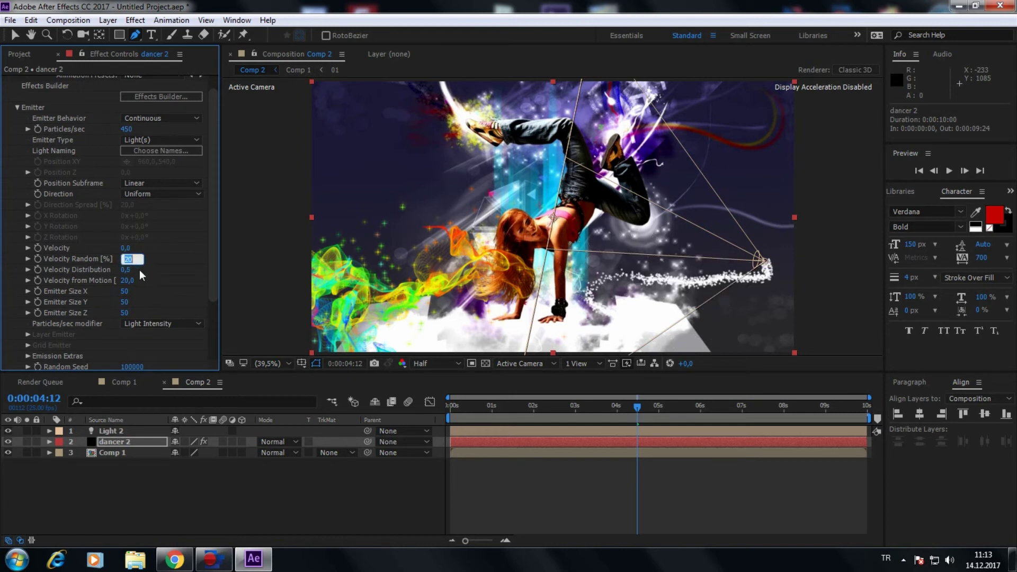
pyautogui.write('0')
pyautogui.click(127, 280)
pyautogui.write('0')
# Step: Set Emitter Size X, Y and Z to 0 and collapse the Emitter group
pyautogui.click(126, 290)
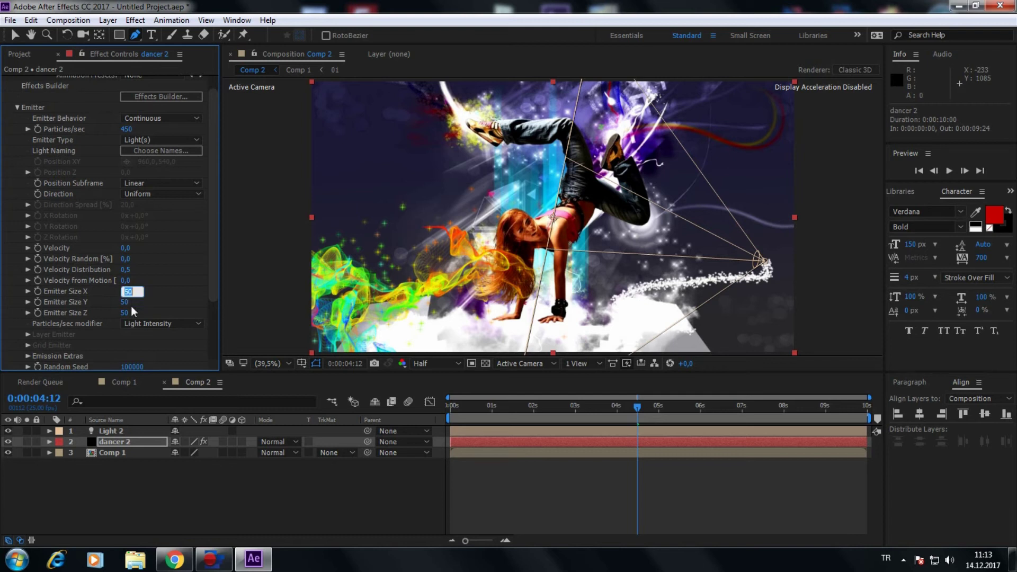
pyautogui.write('0')
pyautogui.click(126, 305)
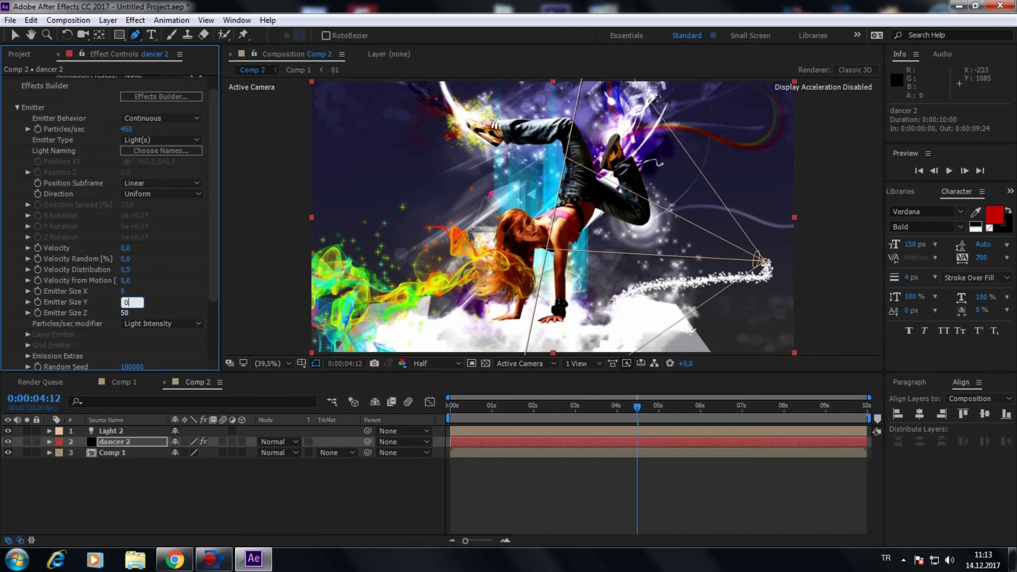
pyautogui.write('0')
pyautogui.press('Return')
pyautogui.click(127, 313)
pyautogui.write('0')
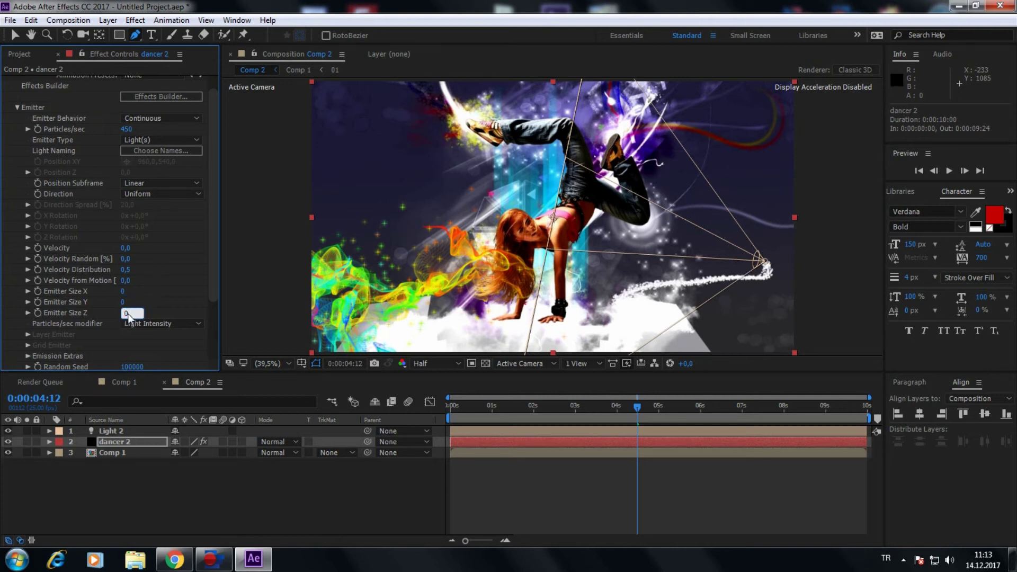
pyautogui.press('Return')
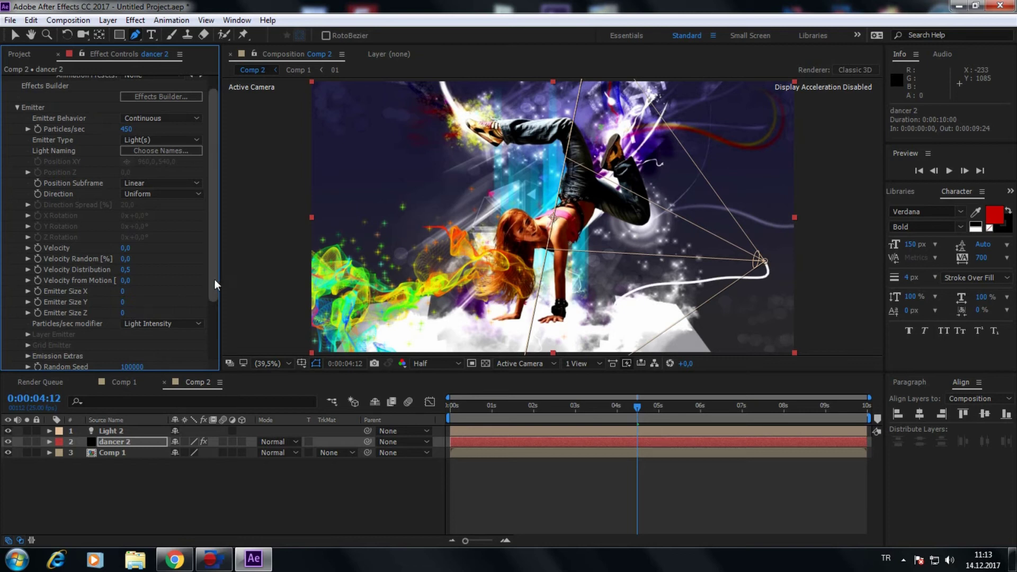
pyautogui.moveTo(216, 283); pyautogui.dragTo(216, 262)
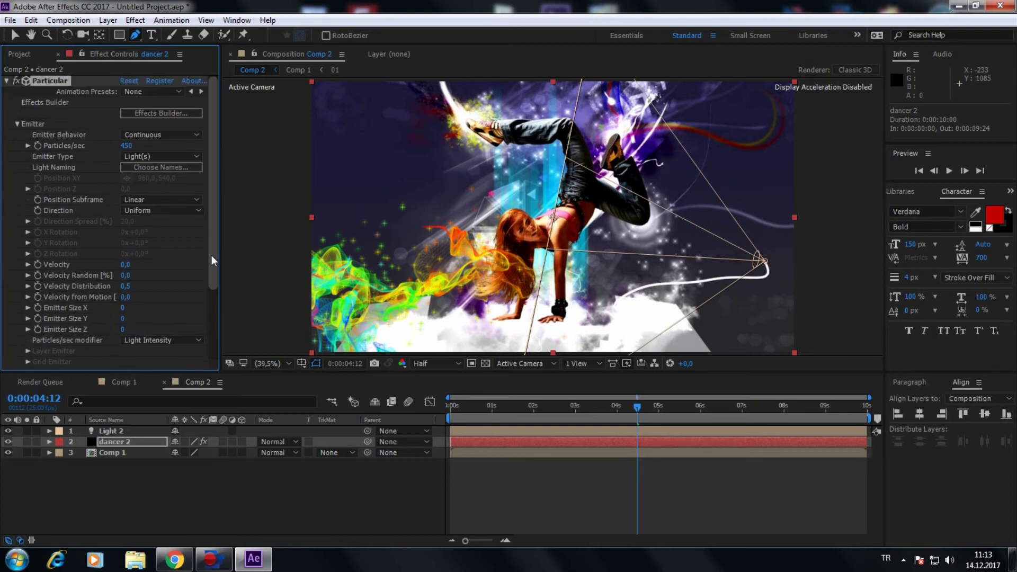
pyautogui.click(17, 125)
pyautogui.click(16, 136)
# Step: Set dancer 2's Particular Particle Life [sec] to 6
pyautogui.click(129, 138)
pyautogui.write('6')
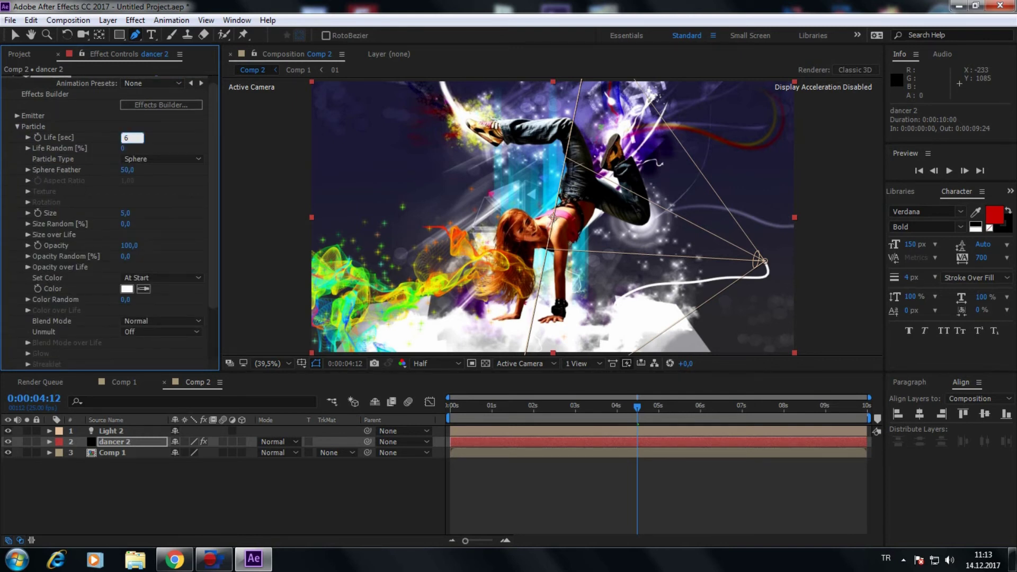
pyautogui.click(127, 138)
pyautogui.write('5')
pyautogui.click(126, 138)
pyautogui.write('6')
pyautogui.press('Return')
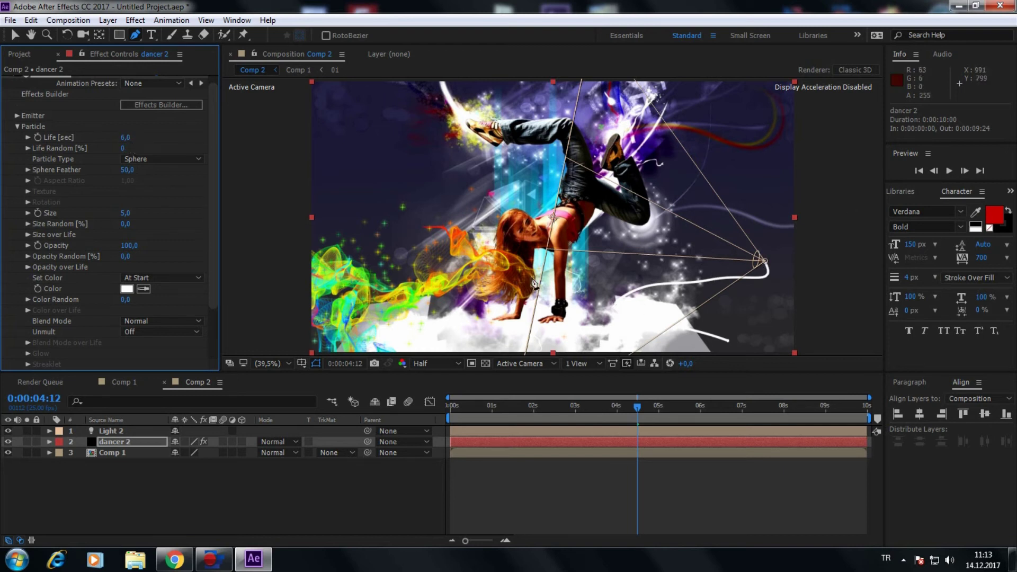
# Step: Set Physics > Air > Turbulence Field Affect Position to 500
pyautogui.click(18, 127)
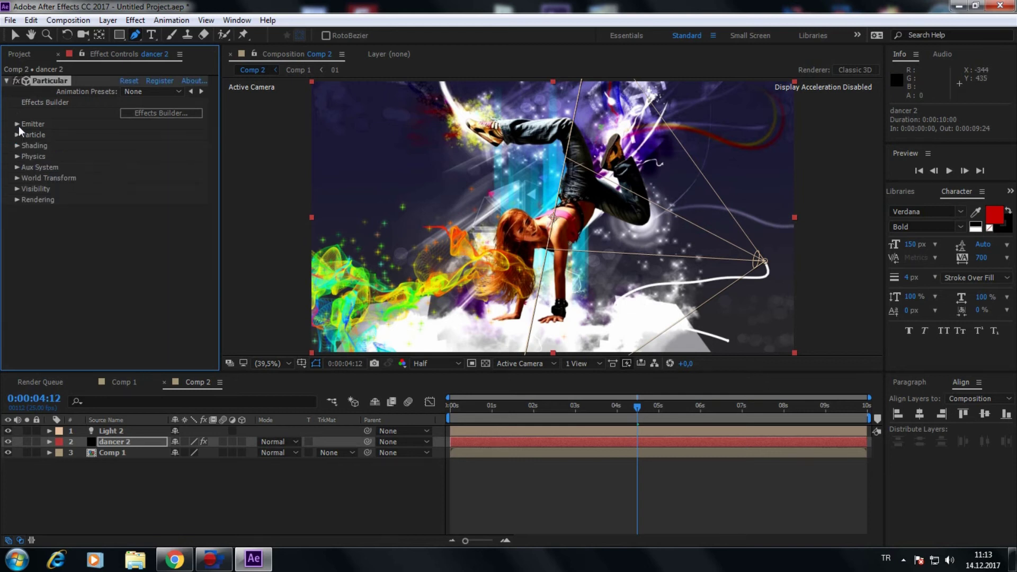
pyautogui.click(17, 157)
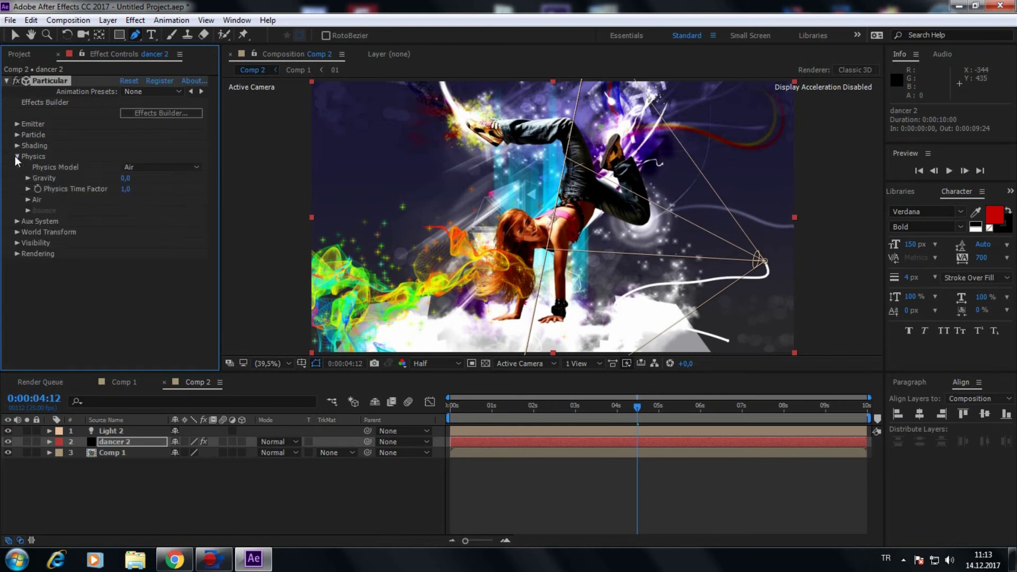
pyautogui.click(28, 200)
pyautogui.moveTo(210, 218); pyautogui.dragTo(205, 251)
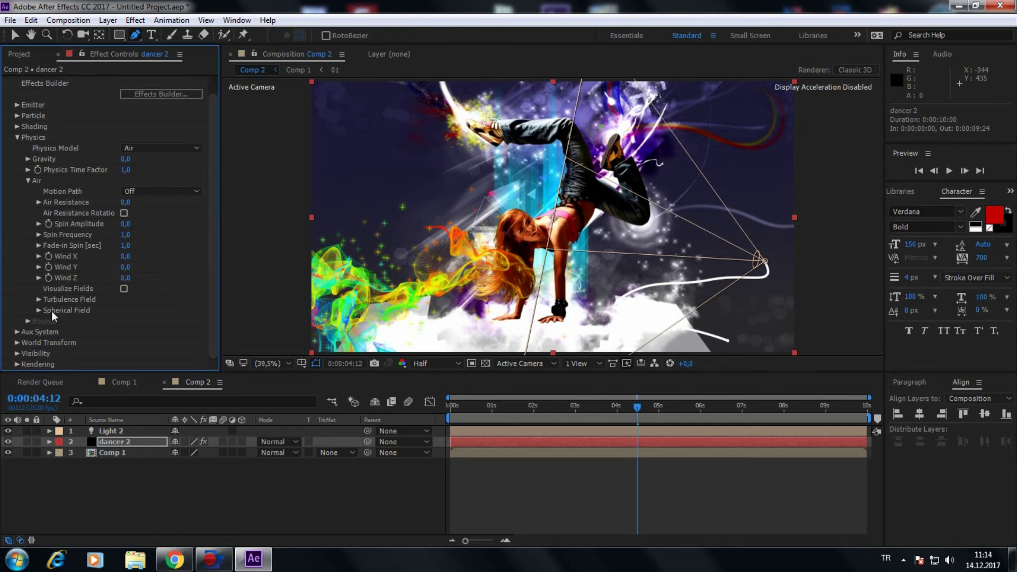
pyautogui.click(39, 300)
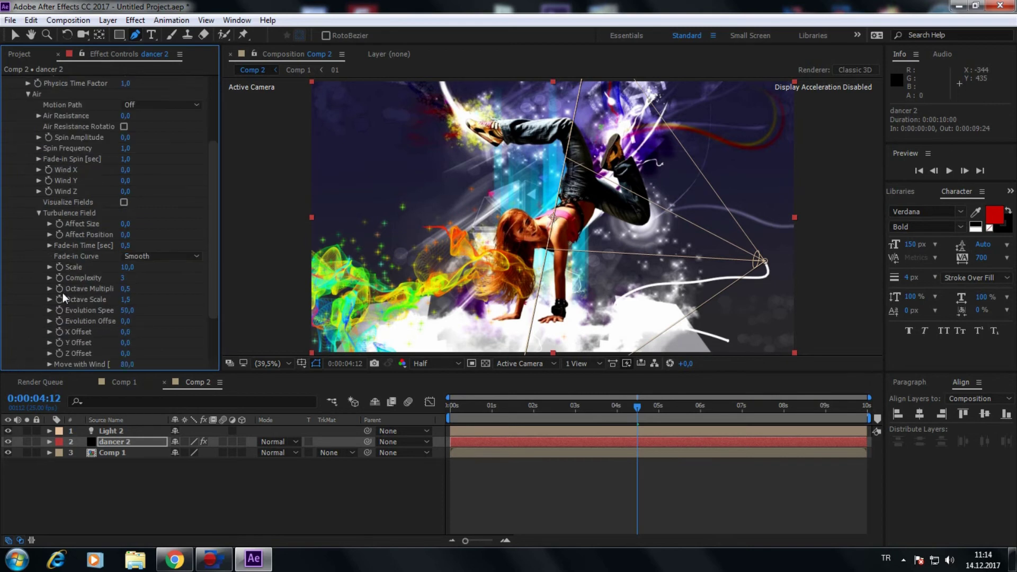
pyautogui.click(124, 235)
pyautogui.write('500')
# Step: Collapse the Physics groups and expand the Aux System settings
pyautogui.click(37, 213)
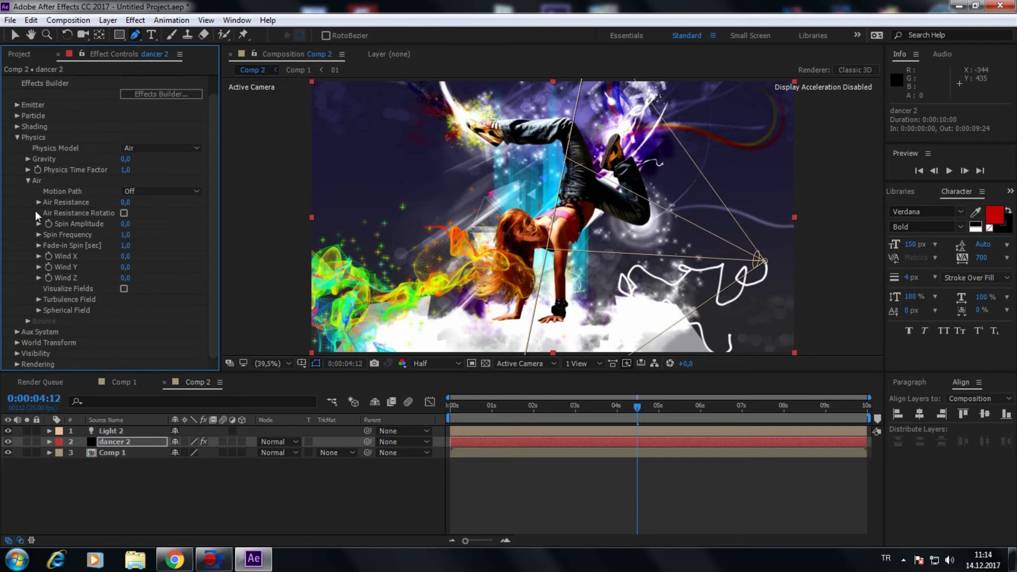
pyautogui.click(29, 180)
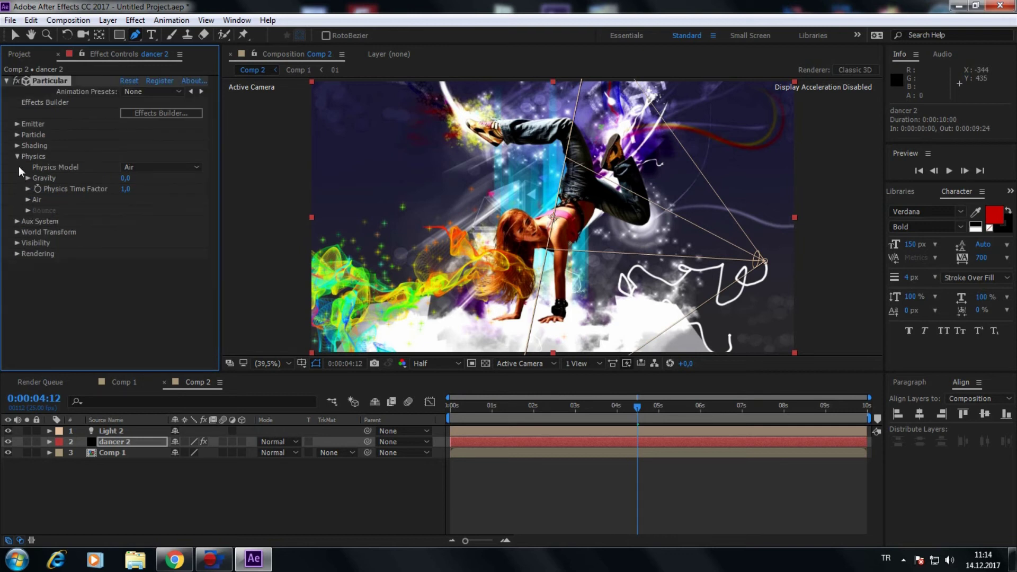
pyautogui.click(18, 158)
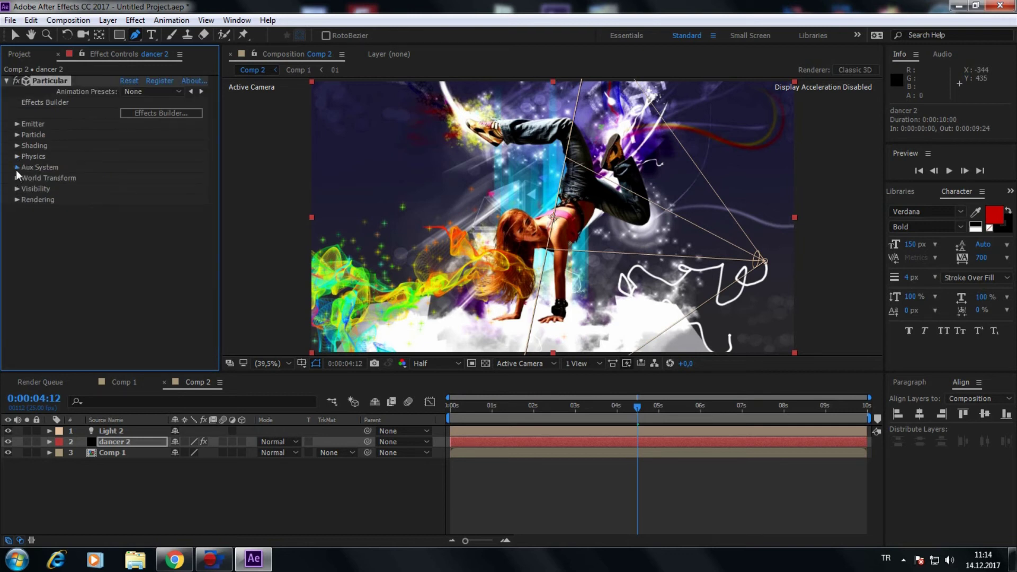
pyautogui.click(15, 170)
pyautogui.click(163, 169)
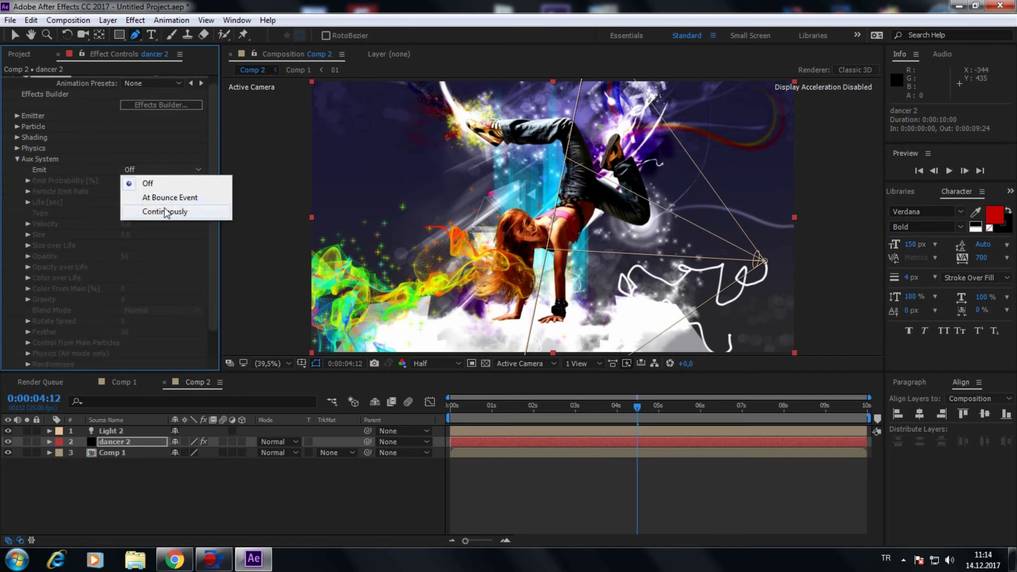
# Step: Set Aux System Emit to Continuously, Type to Glow Sphere (No DOF), Blend Mode to Add
pyautogui.click(165, 212)
pyautogui.click(170, 214)
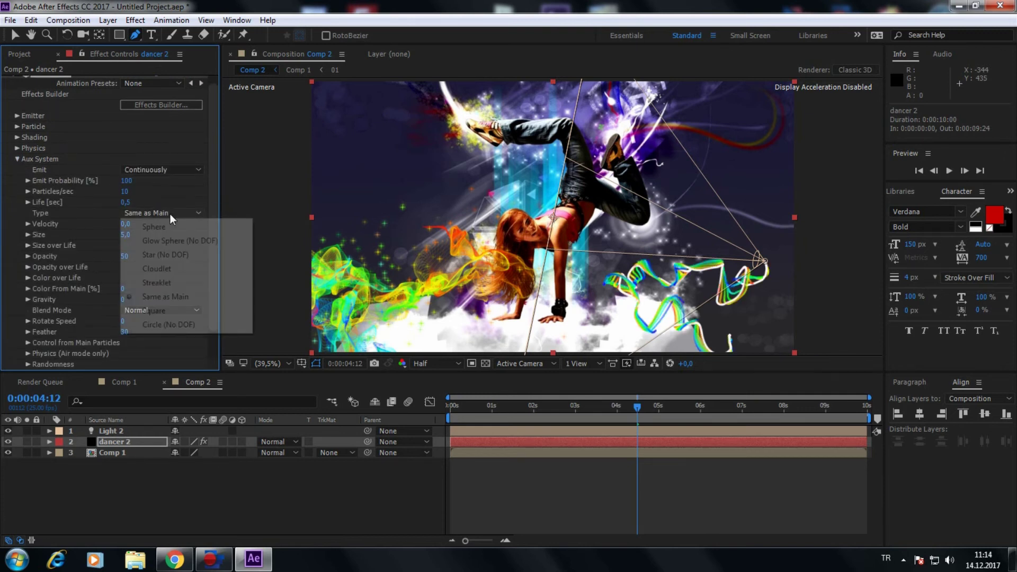
pyautogui.click(167, 242)
pyautogui.scroll(-3, 210, 221)
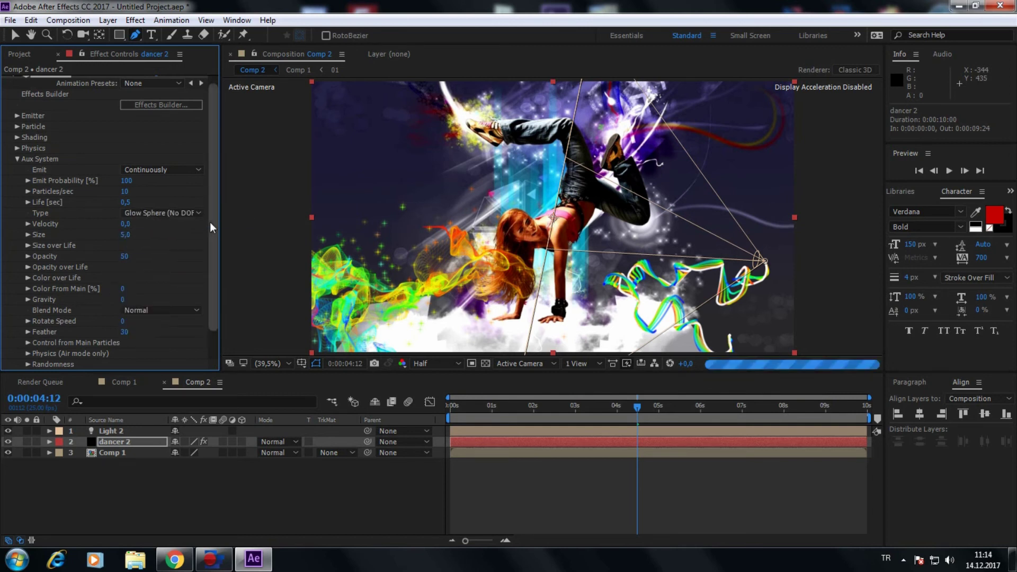
pyautogui.click(181, 278)
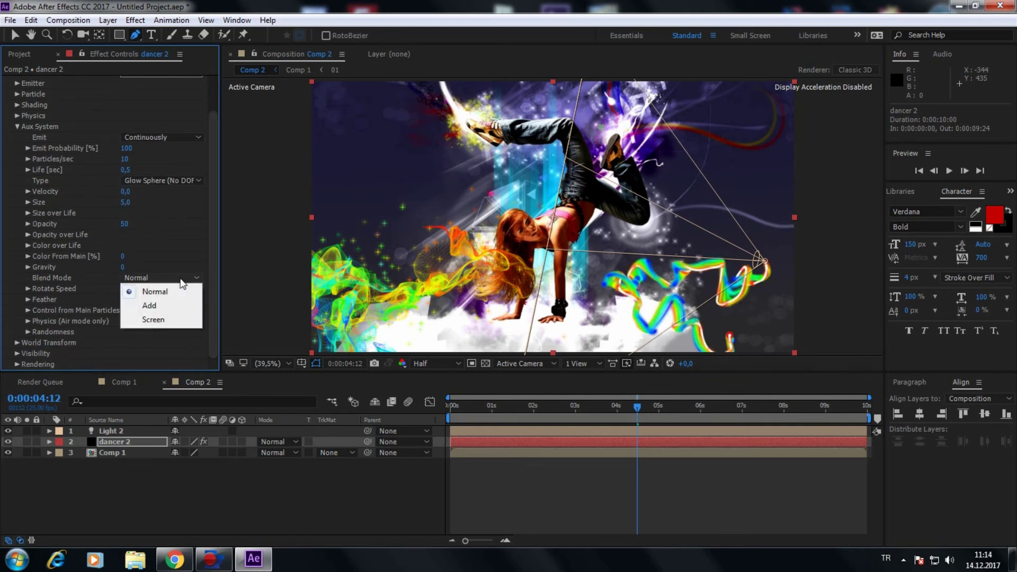
pyautogui.click(158, 308)
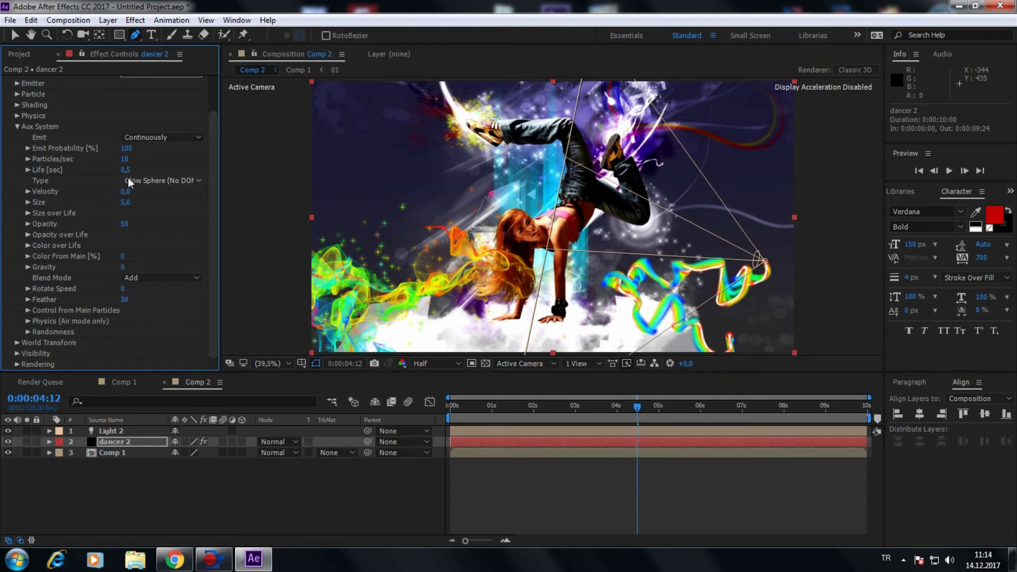
# Step: Set aux Particles/sec to 200, Life to 3 seconds and Size to 1
pyautogui.click(127, 159)
pyautogui.write('200')
pyautogui.press('Return')
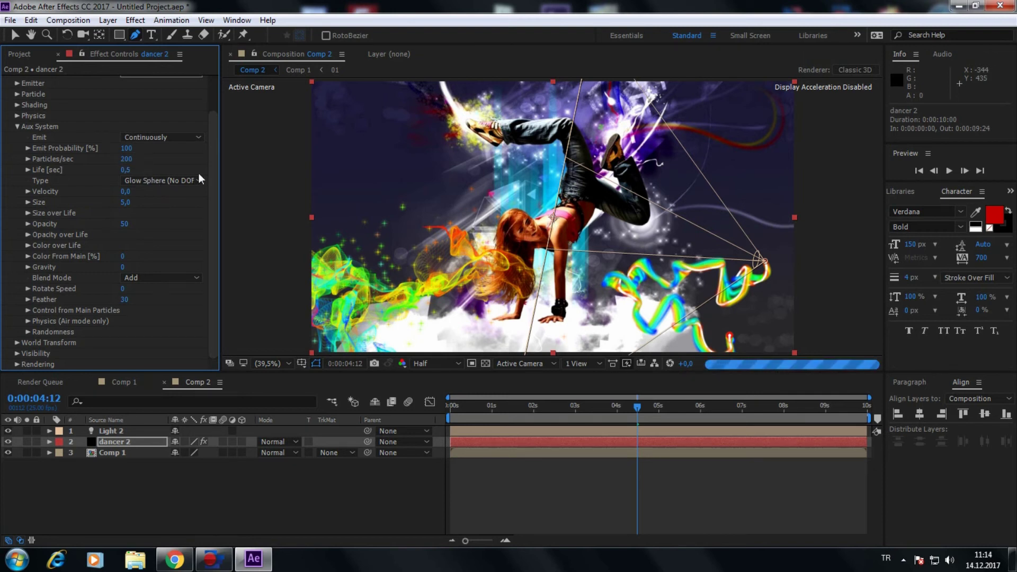
pyautogui.click(124, 170)
pyautogui.write('3')
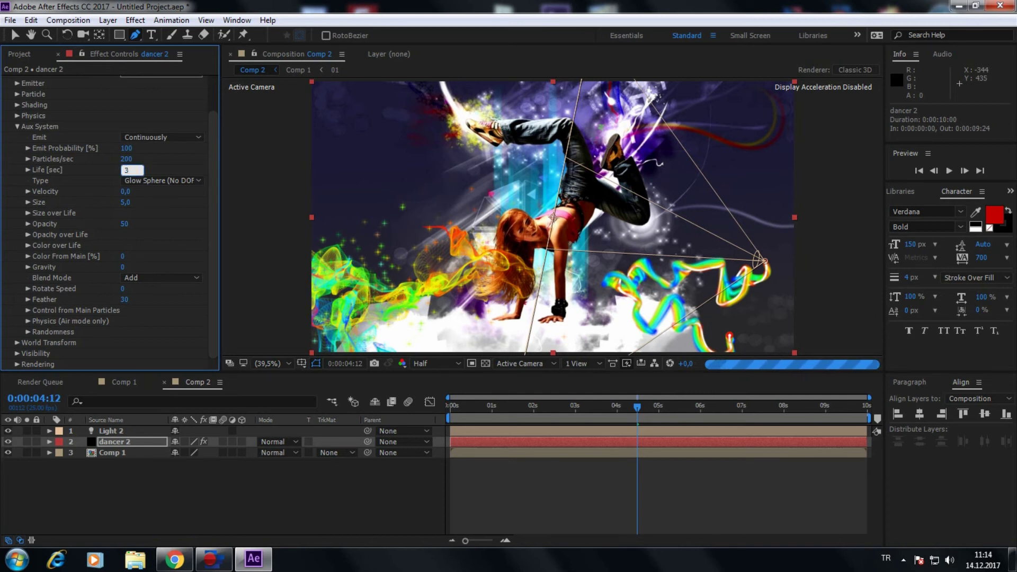
pyautogui.press('Return')
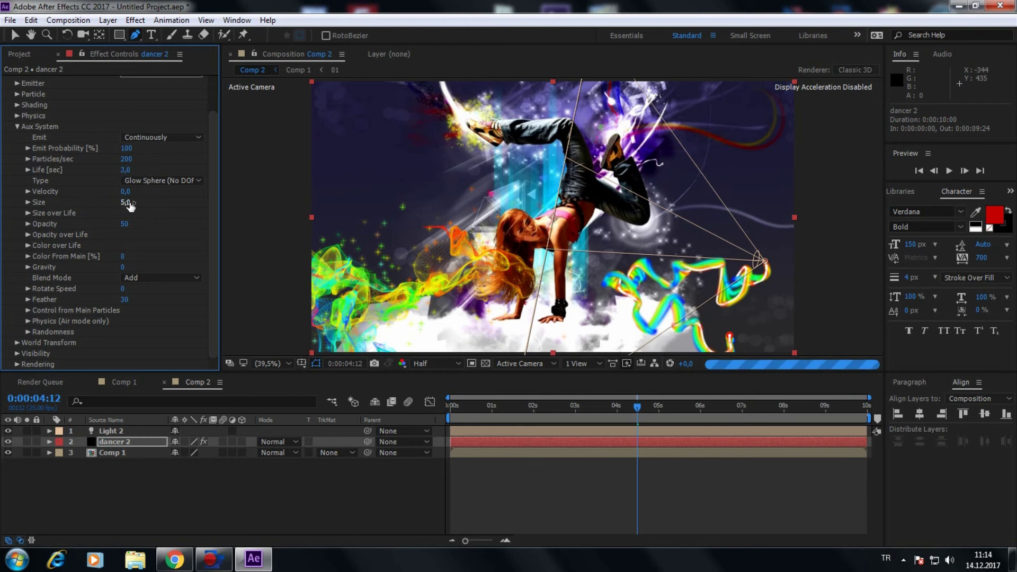
pyautogui.click(128, 201)
pyautogui.write('1')
pyautogui.press('Return')
# Step: Set aux Opacity to 20, Feather to 0 and Air Turbulence Position to 500
pyautogui.write('20')
pyautogui.press('Return')
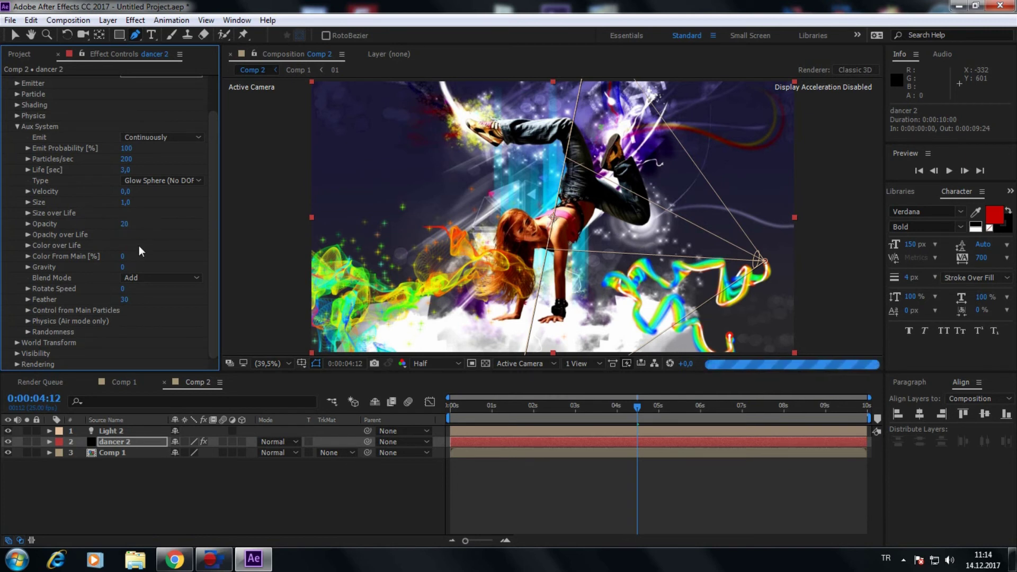
pyautogui.click(124, 300)
pyautogui.write('0')
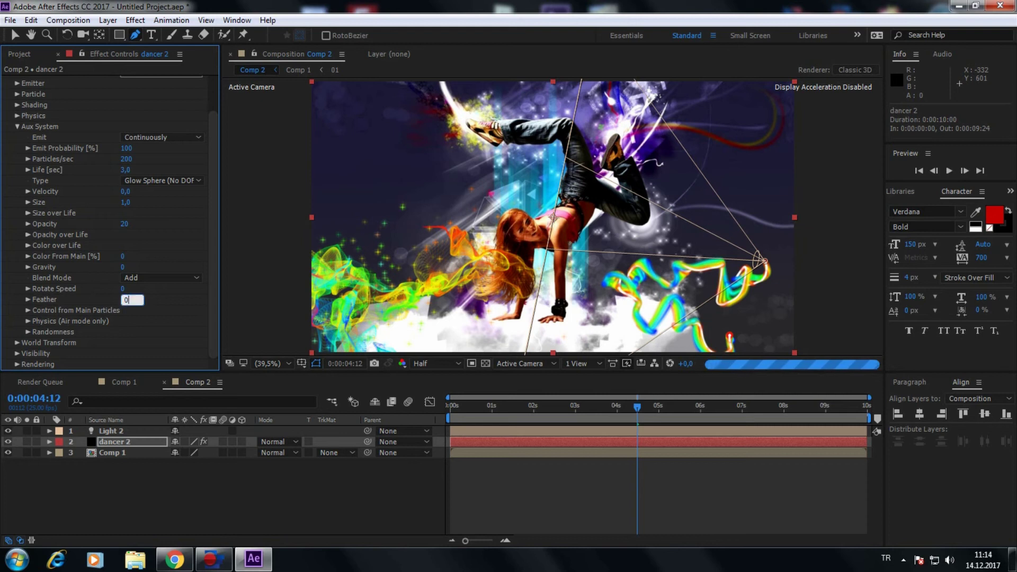
pyautogui.press('Return')
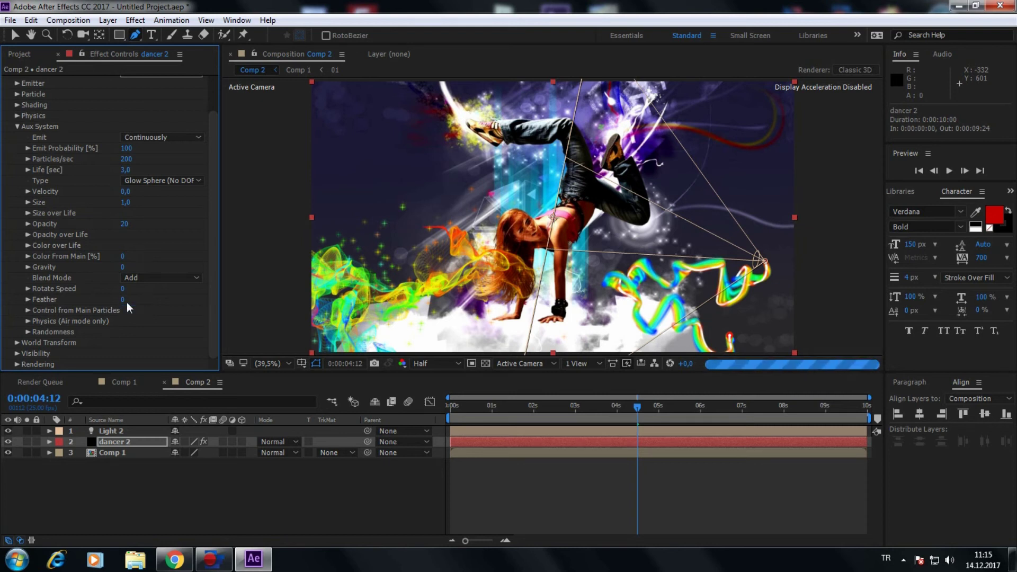
pyautogui.click(27, 324)
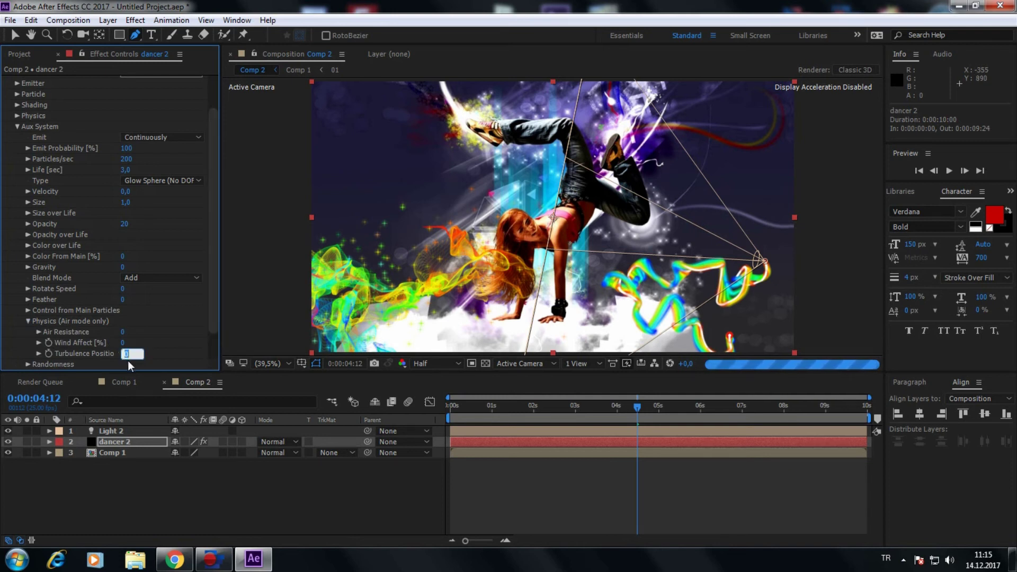
pyautogui.write('500')
pyautogui.click(28, 322)
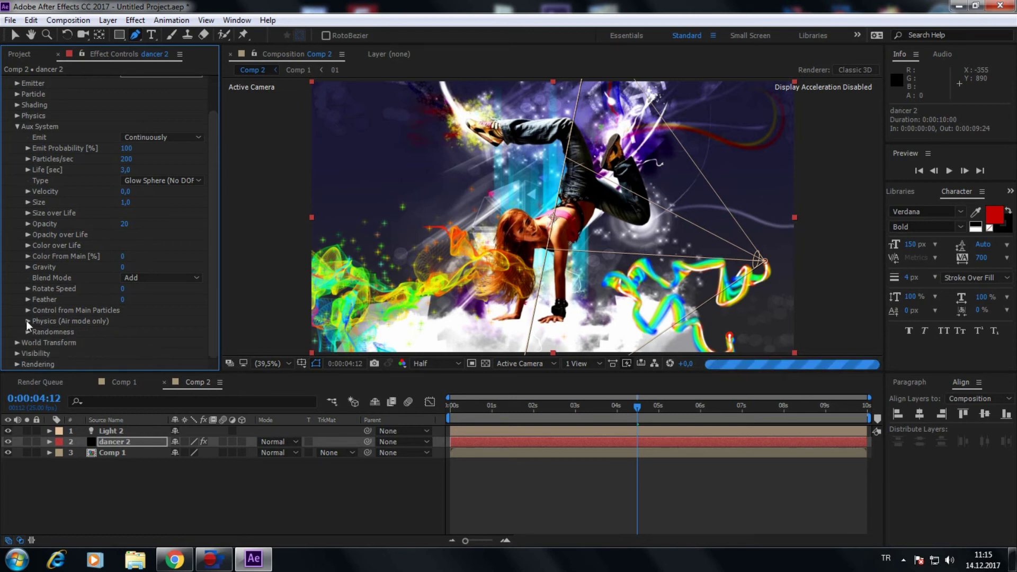
# Step: Apply the yellow-red-pink-purple Color over Life gradient preset to the aux particles
pyautogui.click(27, 245)
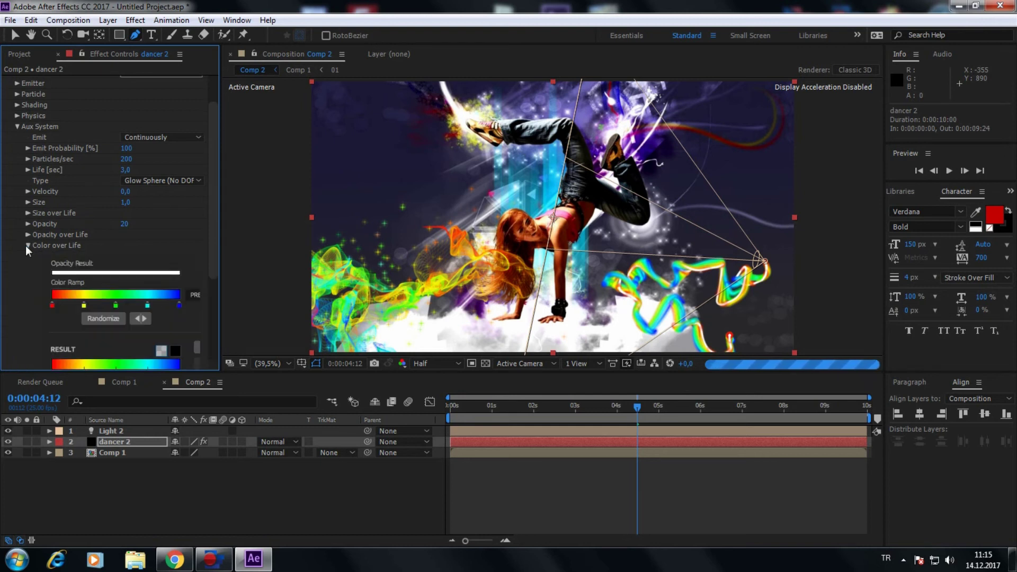
pyautogui.scroll(-1, 100, 295)
pyautogui.moveTo(218, 298); pyautogui.dragTo(242, 301)
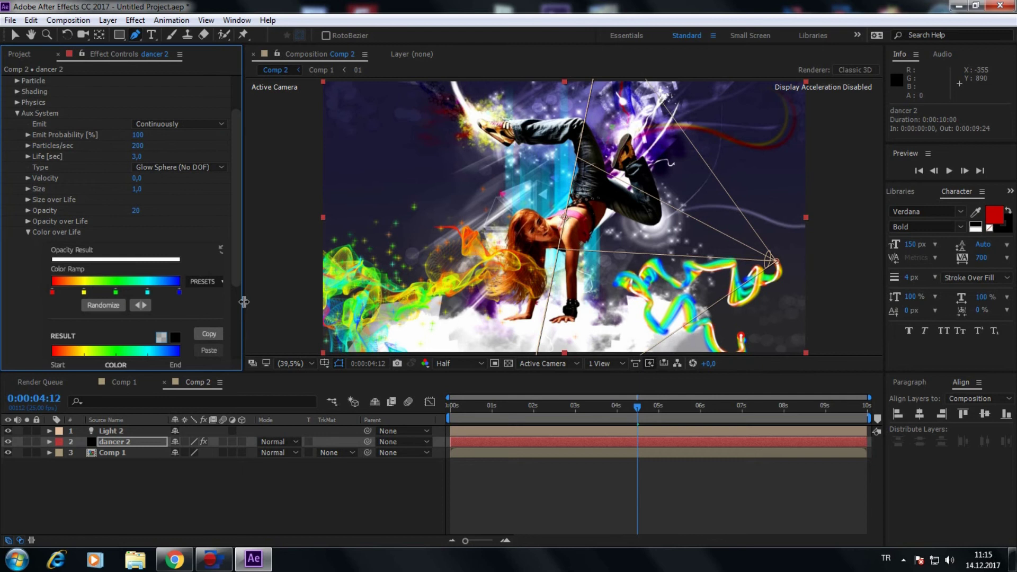
pyautogui.click(209, 281)
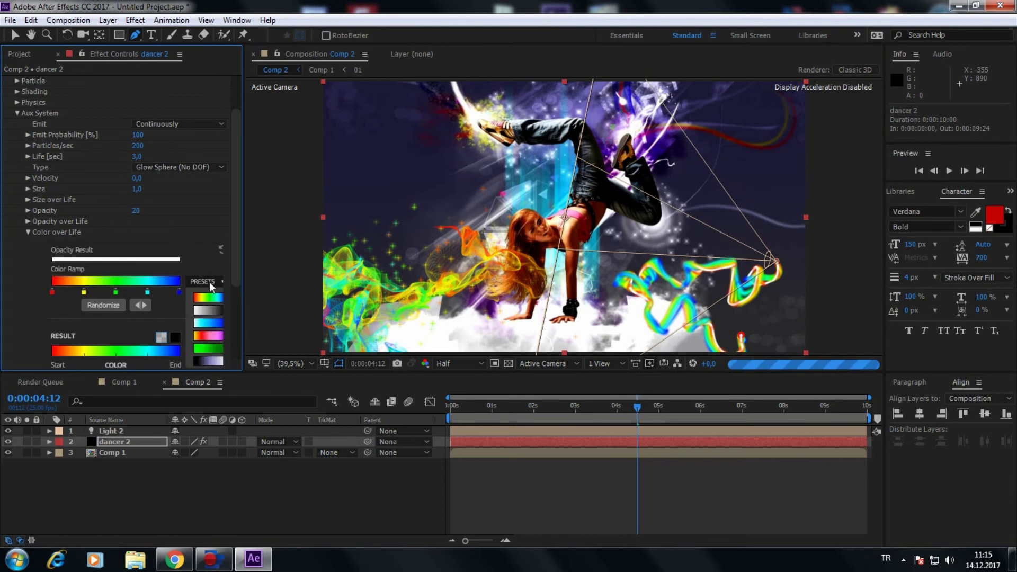
pyautogui.click(208, 338)
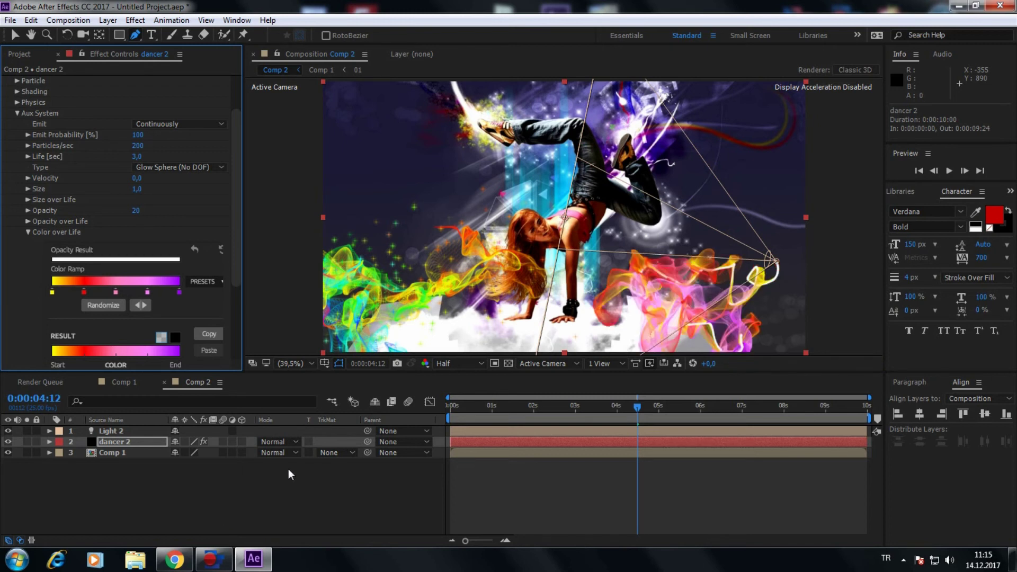
# Step: Set dancer 2's main Particle Size to 0, collapse the groups, and deselect the layer
pyautogui.click(28, 233)
pyautogui.click(16, 132)
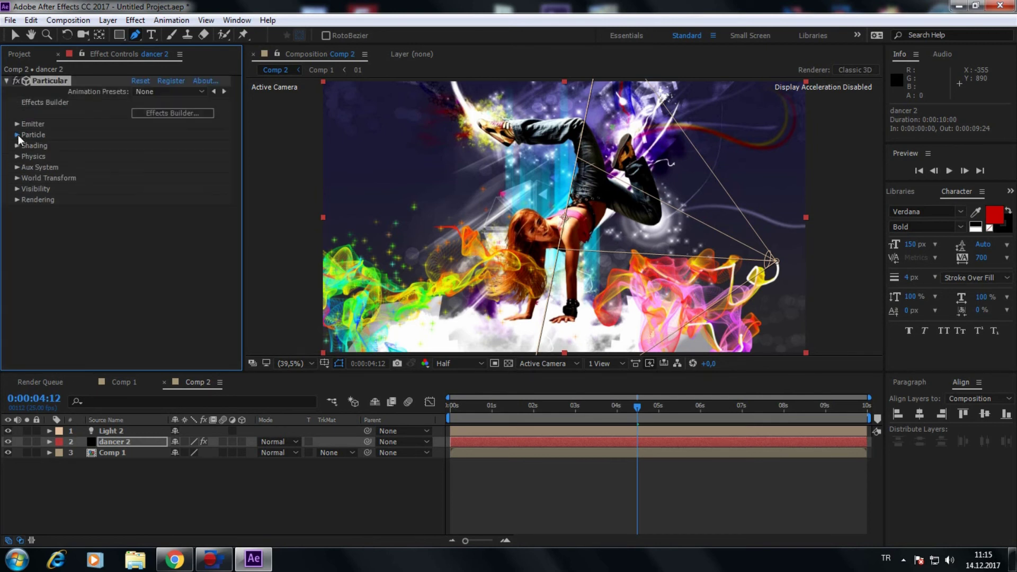
pyautogui.click(17, 135)
pyautogui.click(137, 213)
pyautogui.write('0')
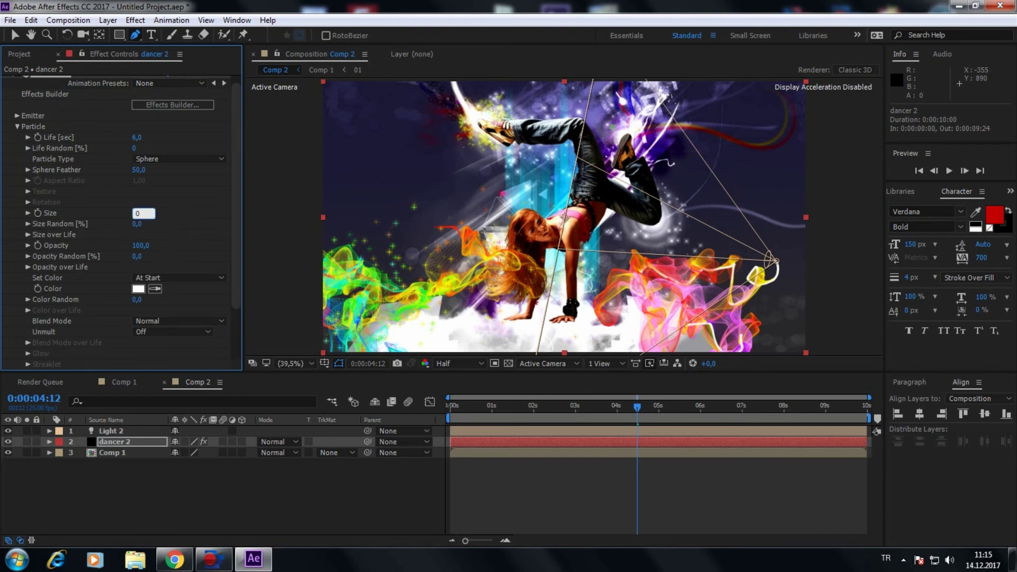
pyautogui.press('Return')
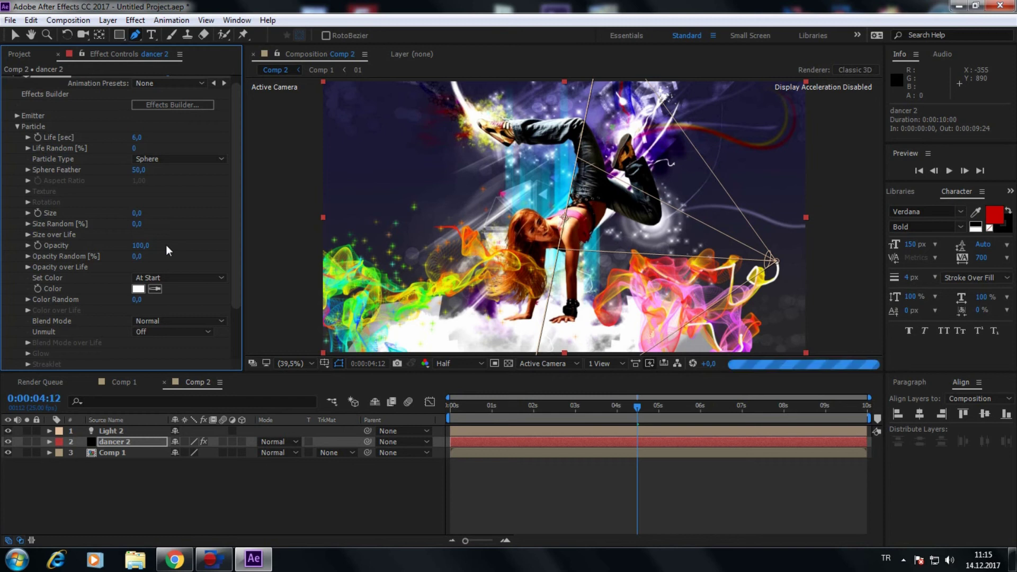
pyautogui.click(17, 126)
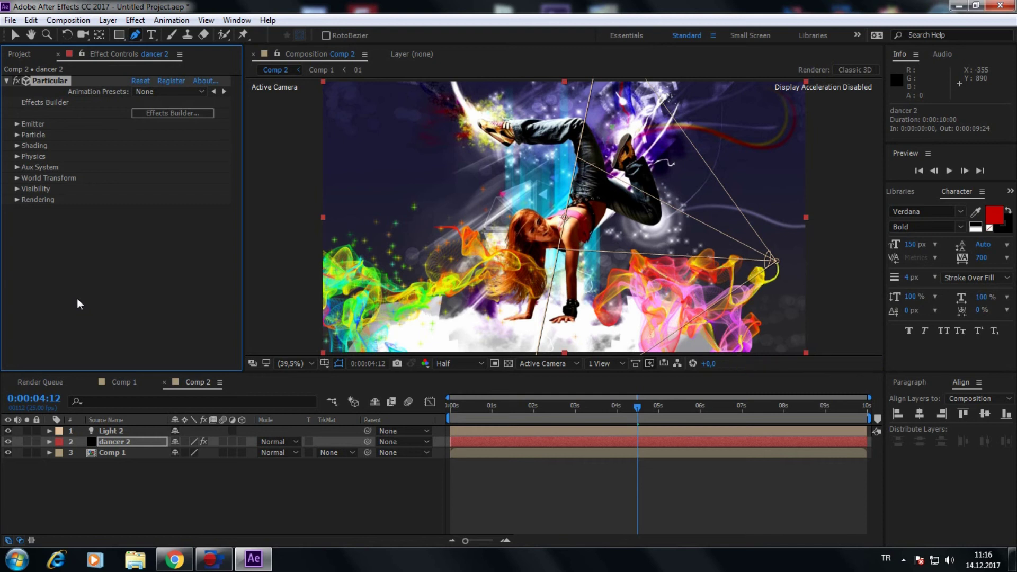
pyautogui.click(117, 471)
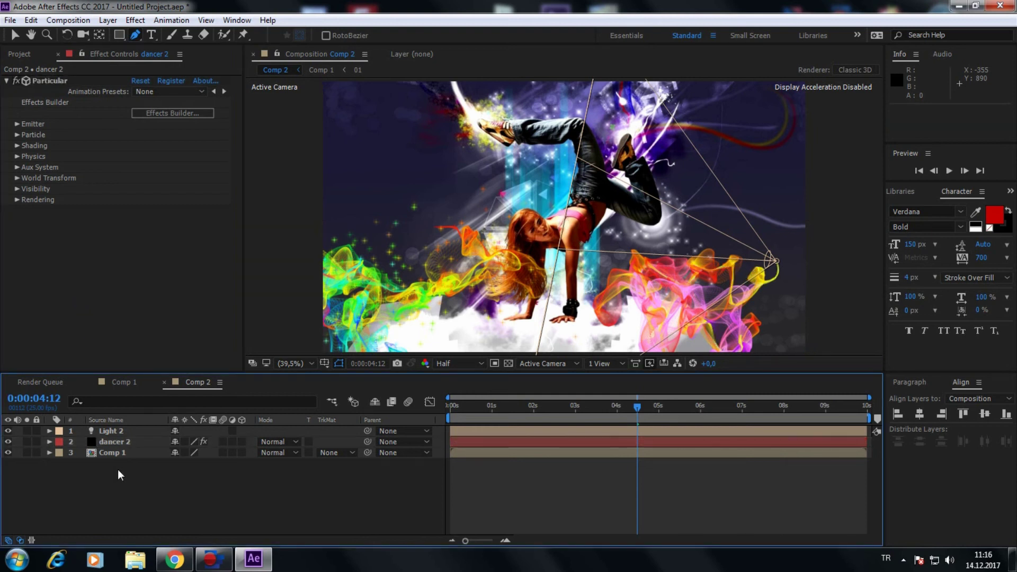
# Step: Pre-compose the dancer 2 and Light 2 layers into one new comp, typing 'Comp3' as its name
pyautogui.click(114, 443)
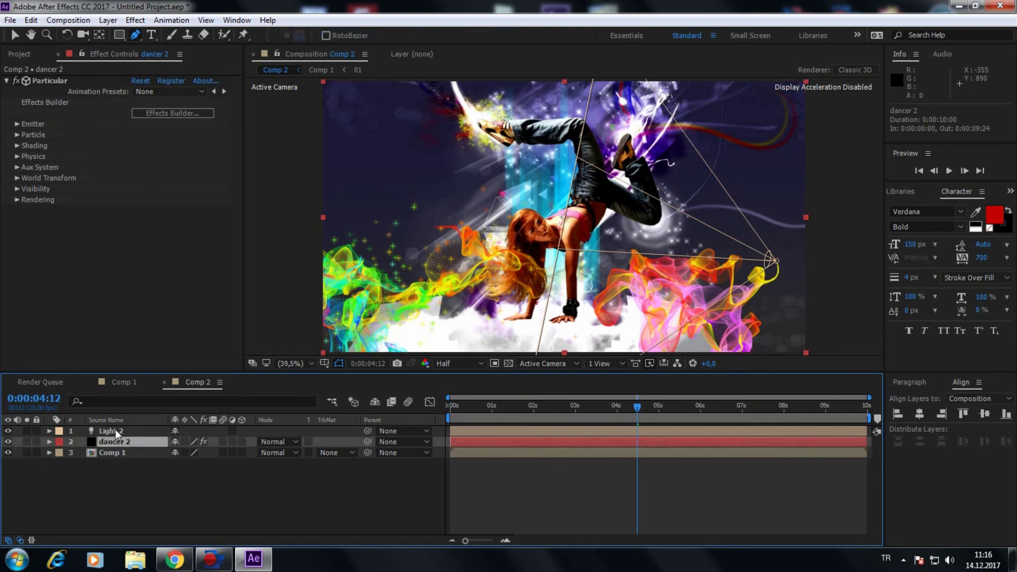
pyautogui.keyDown('shift'); pyautogui.click(116, 430); pyautogui.keyUp('shift')
pyautogui.click(108, 20)
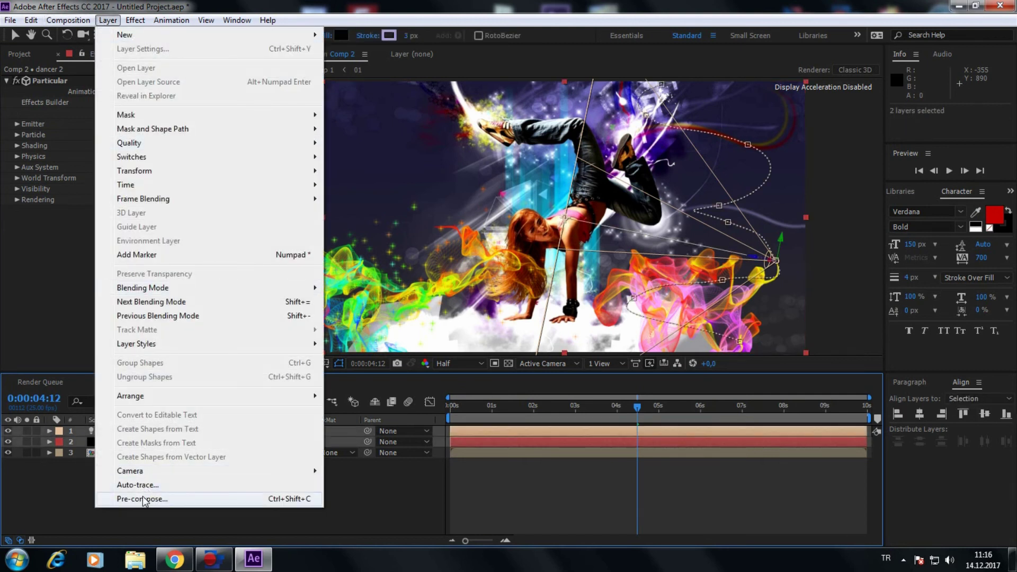
pyautogui.click(143, 499)
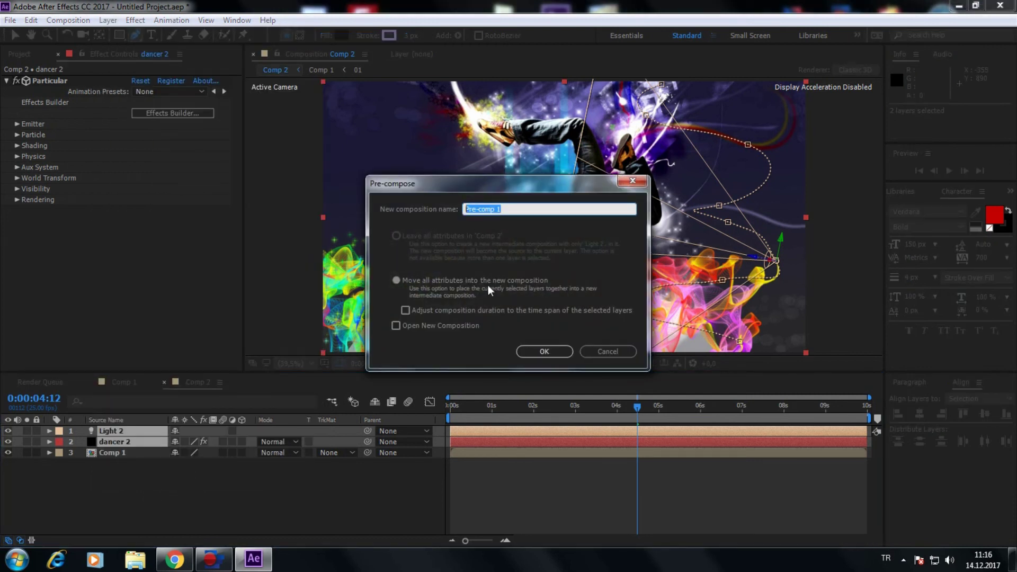
pyautogui.write('Comp')
pyautogui.write('3')
pyautogui.press('Return')
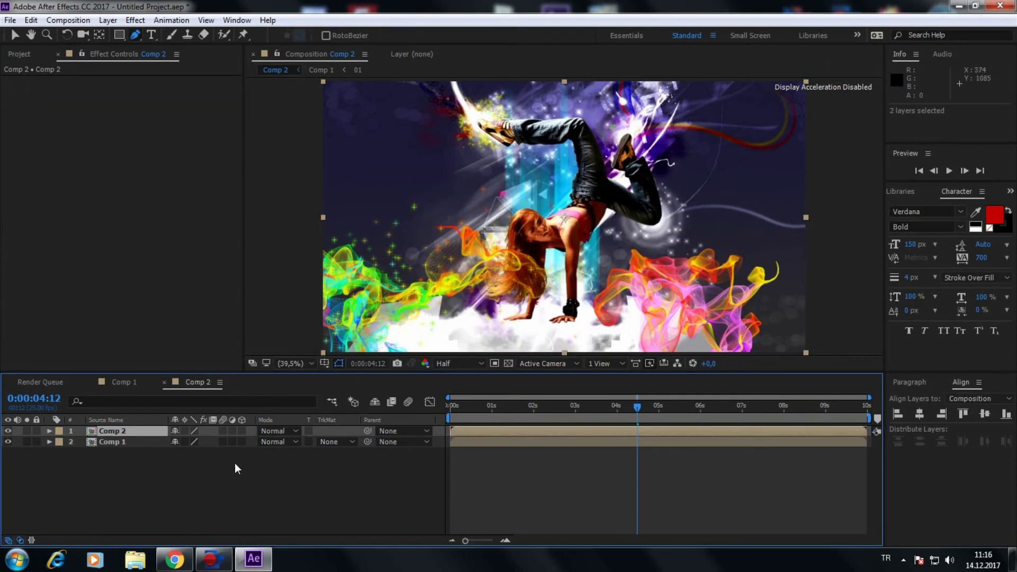
# Step: Create a new black solid layer named 'stars 2'
pyautogui.click(114, 23)
pyautogui.moveTo(159, 35)
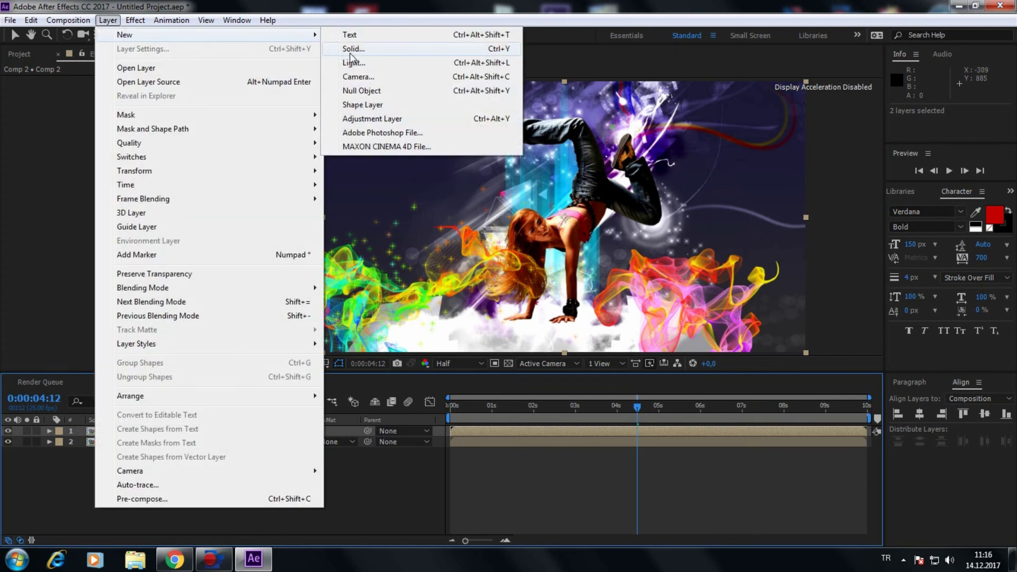
pyautogui.click(351, 49)
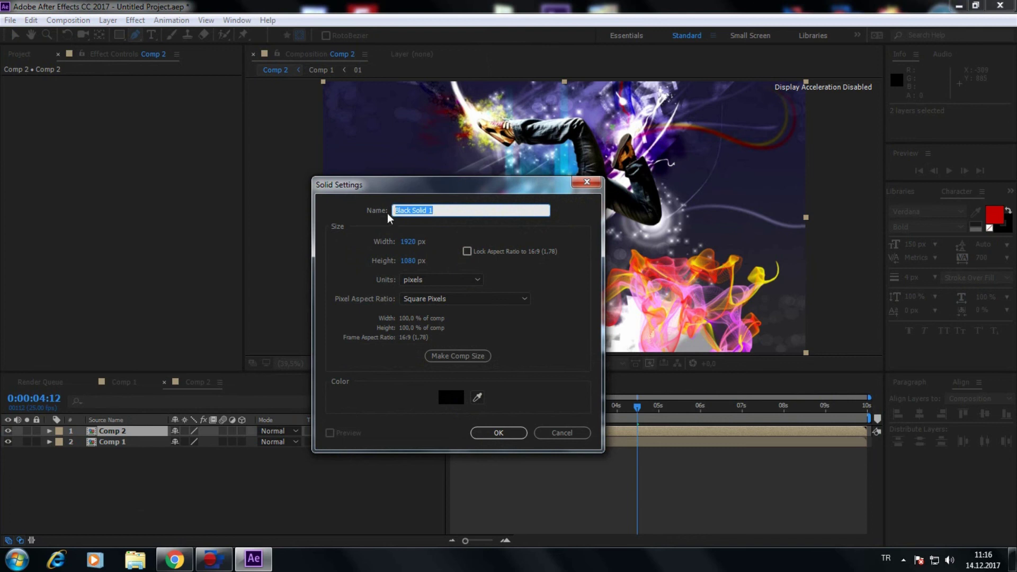
pyautogui.write('stars ')
pyautogui.write('2')
pyautogui.press('Return')
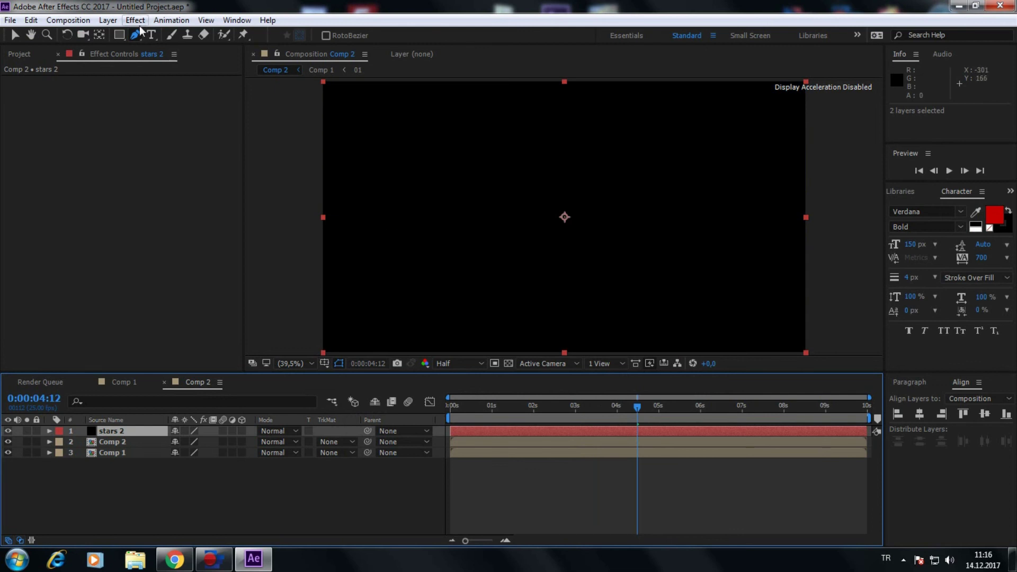
# Step: Apply the Trapcode Particular effect to the stars 2 layer
pyautogui.click(133, 429)
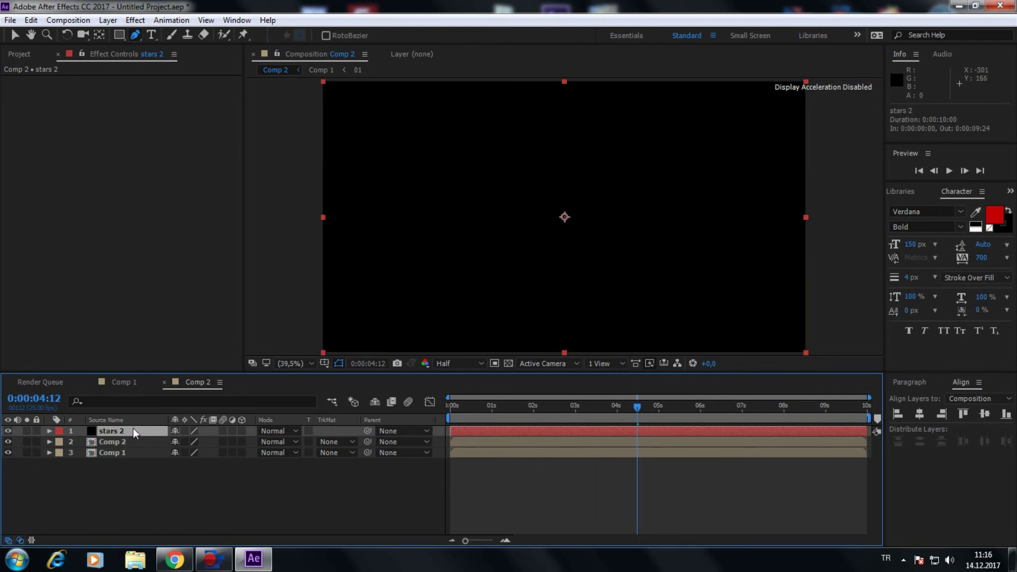
pyautogui.click(135, 20)
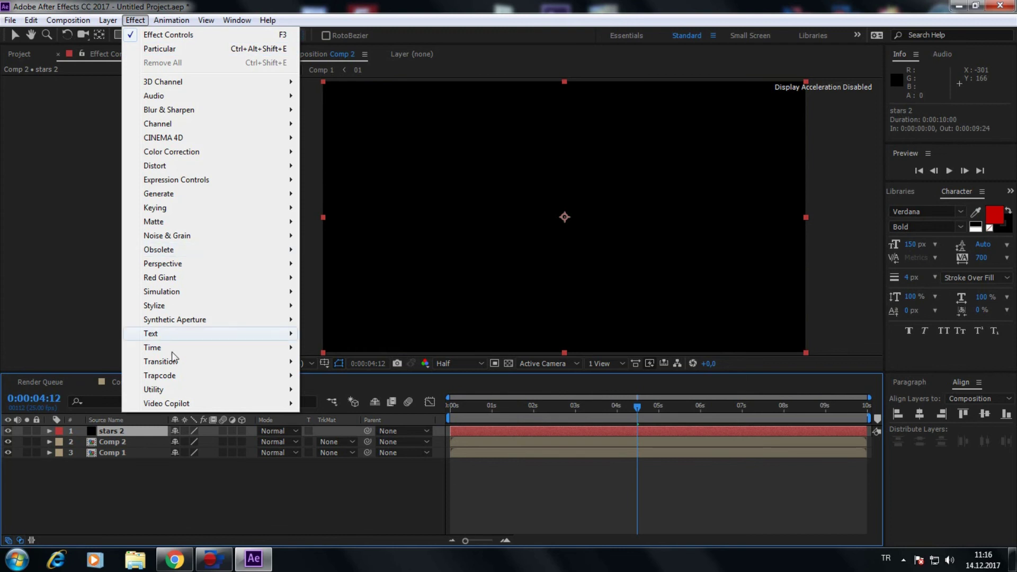
pyautogui.moveTo(172, 371)
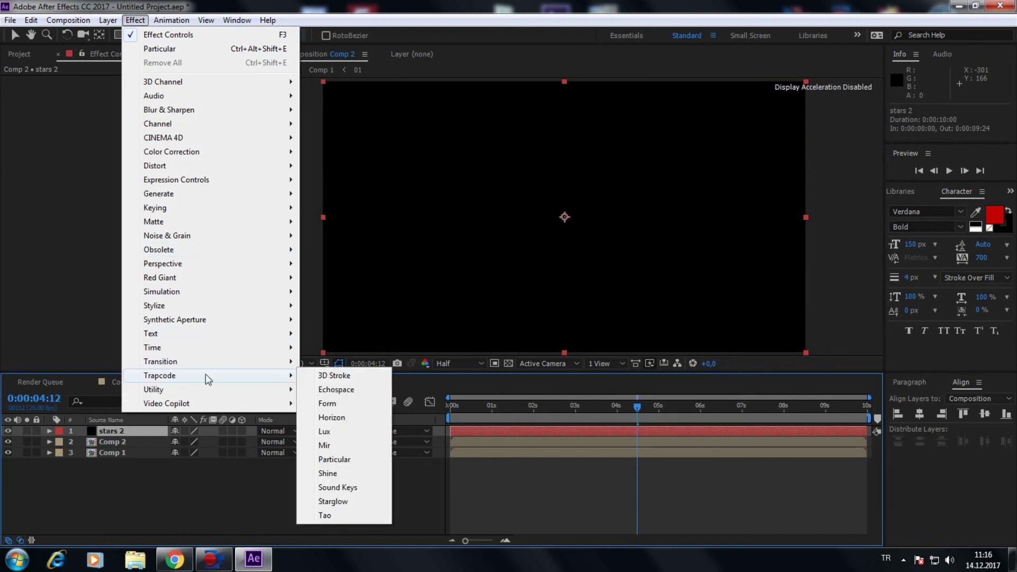
pyautogui.click(334, 460)
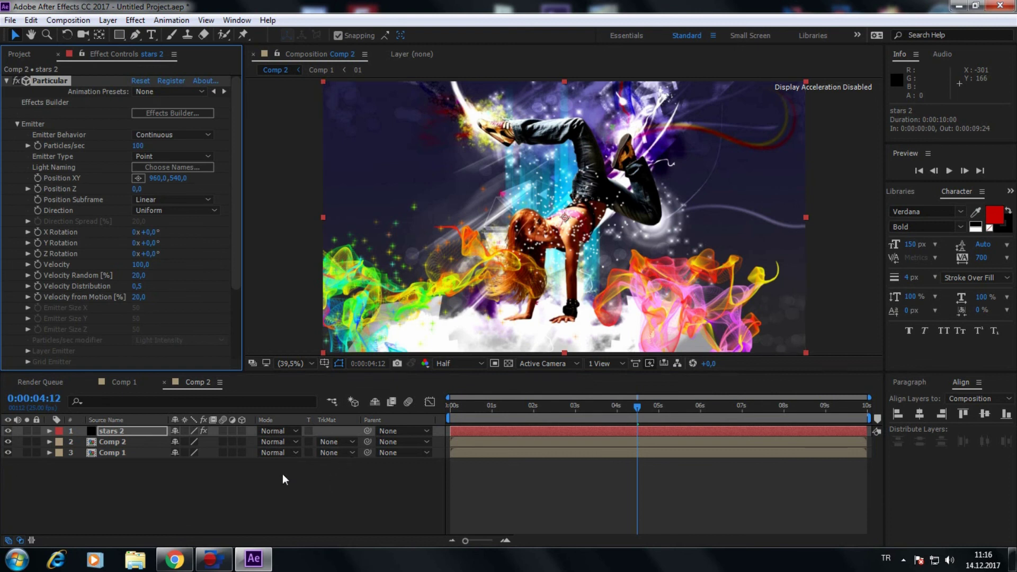
# Step: Turn on 3D for Comp 2 and set Particular's Emitter Type to Layer
pyautogui.click(242, 442)
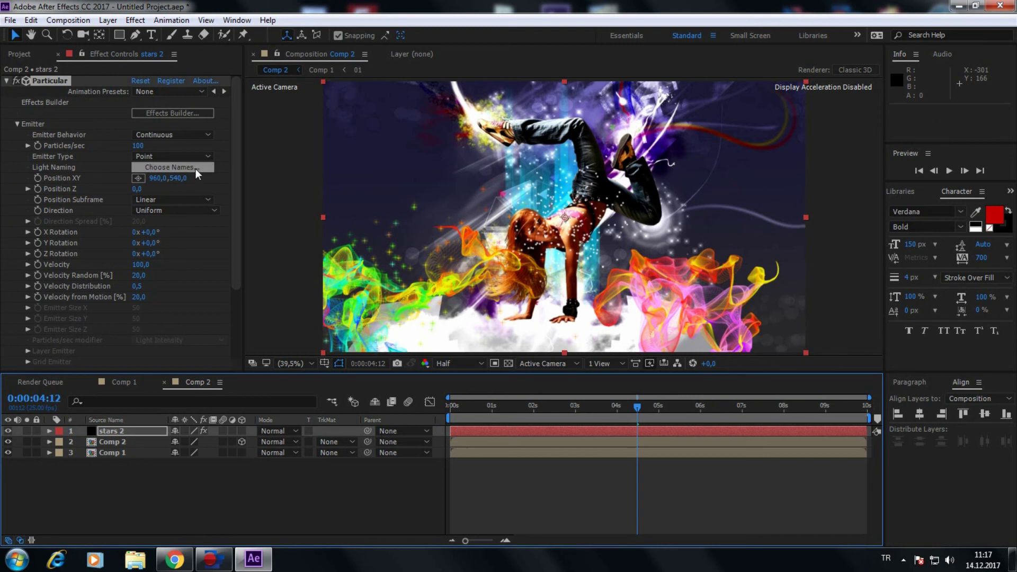
pyautogui.click(204, 157)
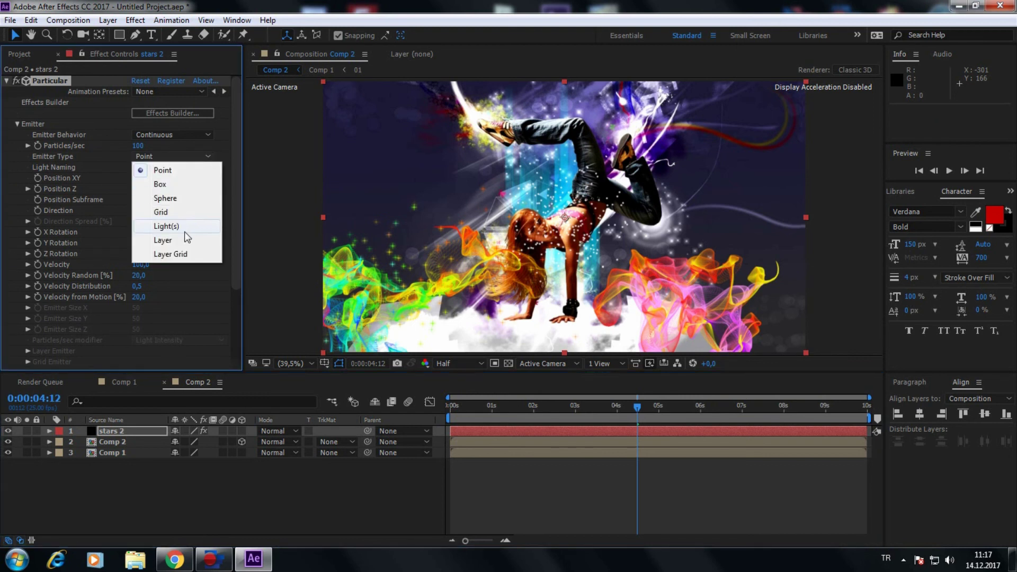
pyautogui.click(181, 240)
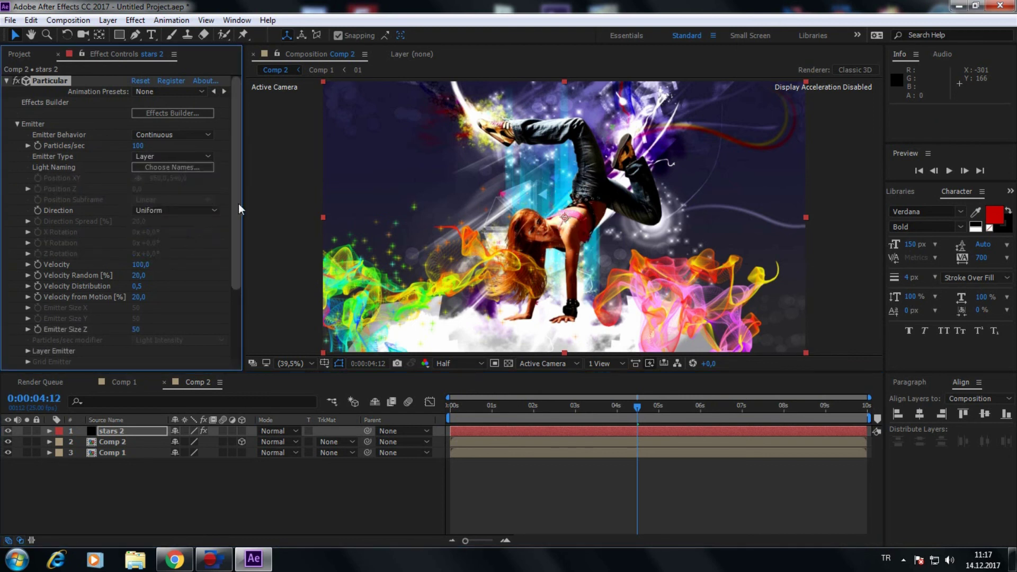
# Step: Set the Layer Emitter source to Comp 2 and Particles/sec to 1000
pyautogui.scroll(-3, 228, 230)
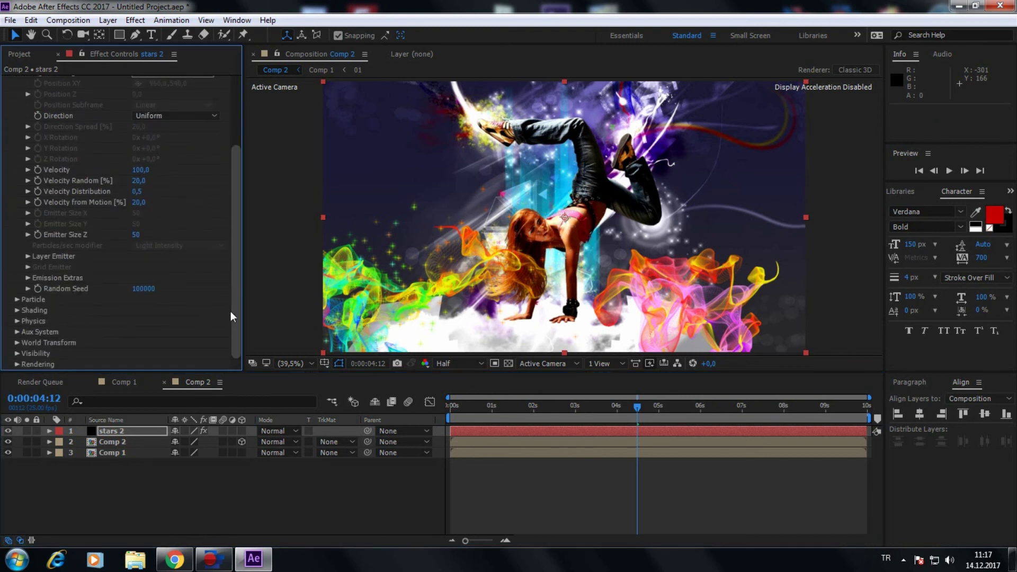
pyautogui.click(29, 258)
pyautogui.click(165, 269)
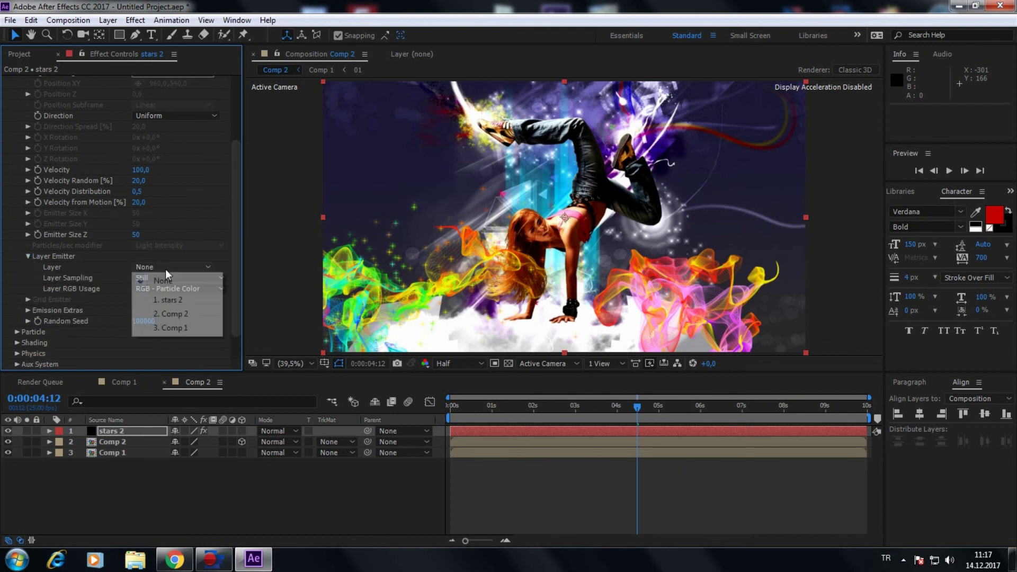
pyautogui.click(168, 314)
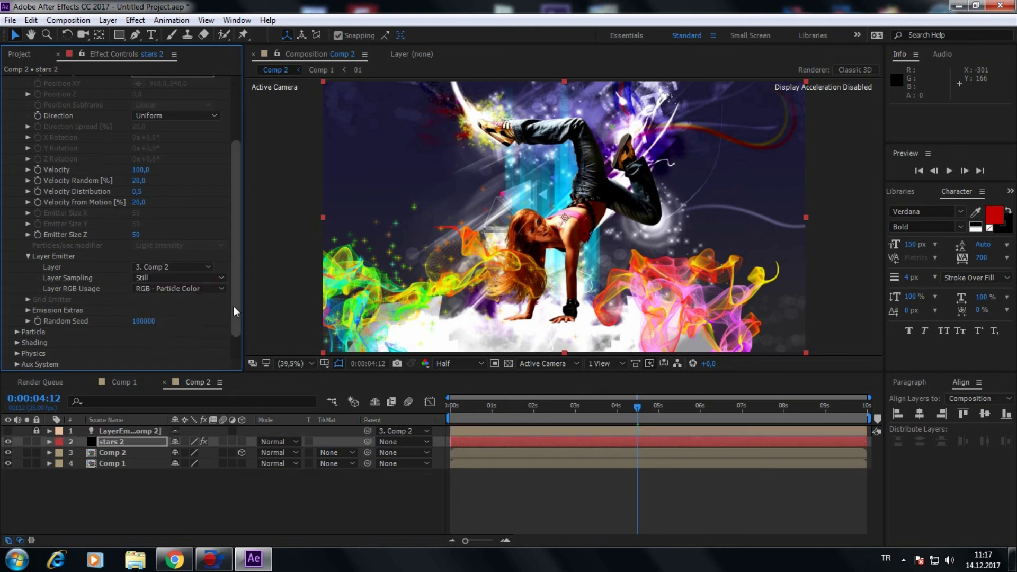
pyautogui.moveTo(237, 299); pyautogui.dragTo(235, 225)
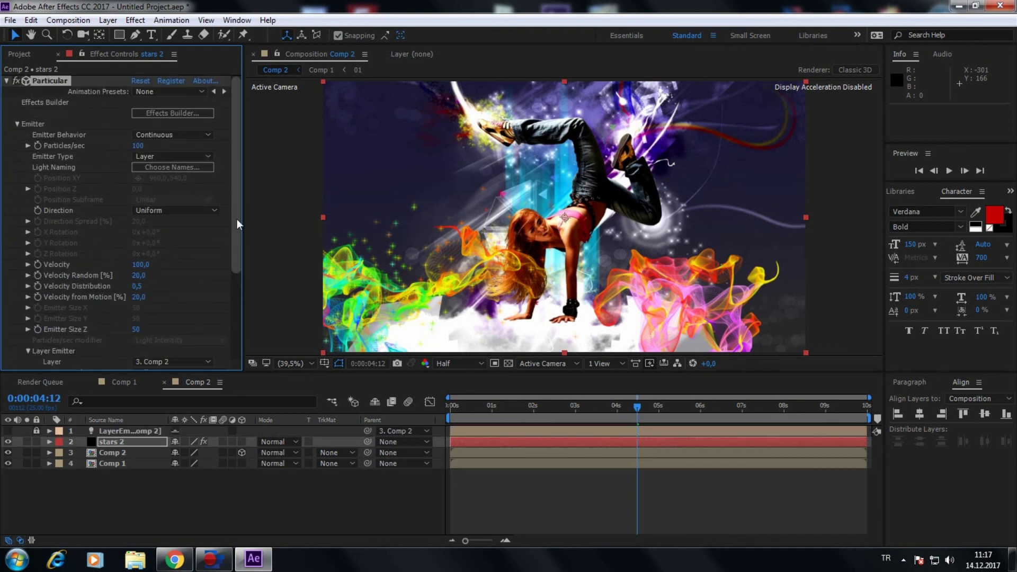
pyautogui.click(138, 146)
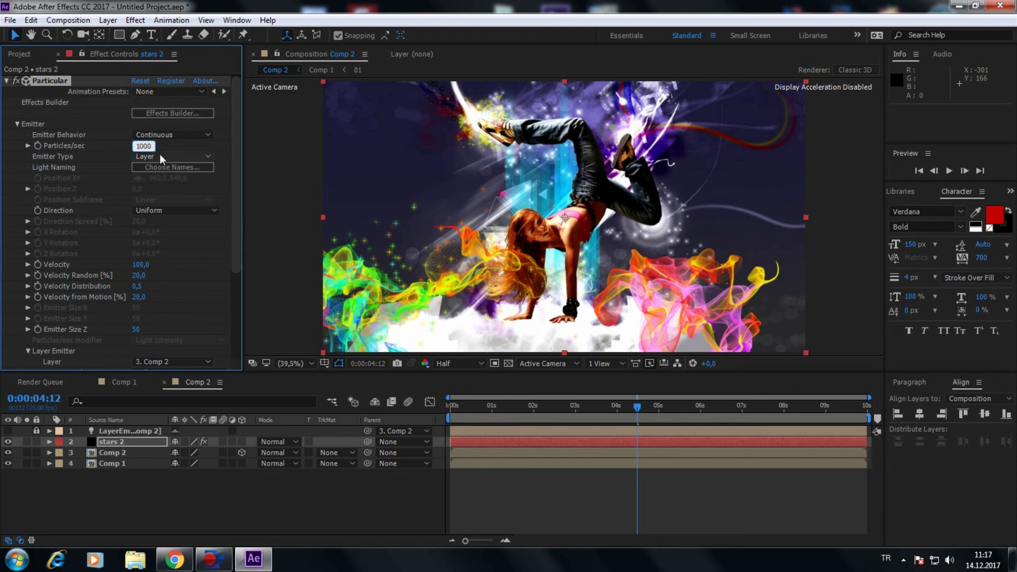
pyautogui.click(17, 124)
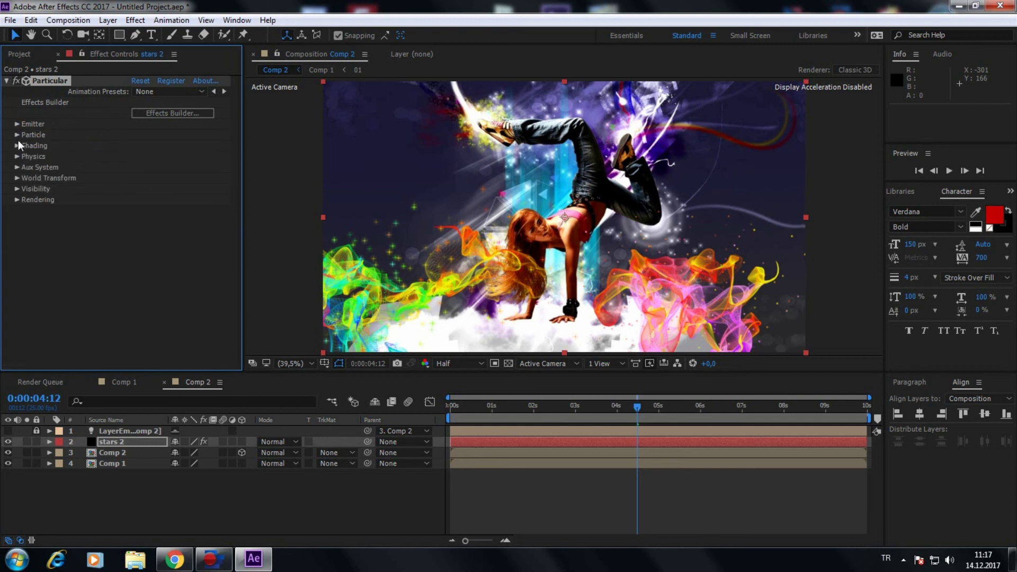
# Step: Set stars 2's Particle Type to Star (No DOF) and move the playhead later to preview
pyautogui.click(18, 132)
pyautogui.click(167, 160)
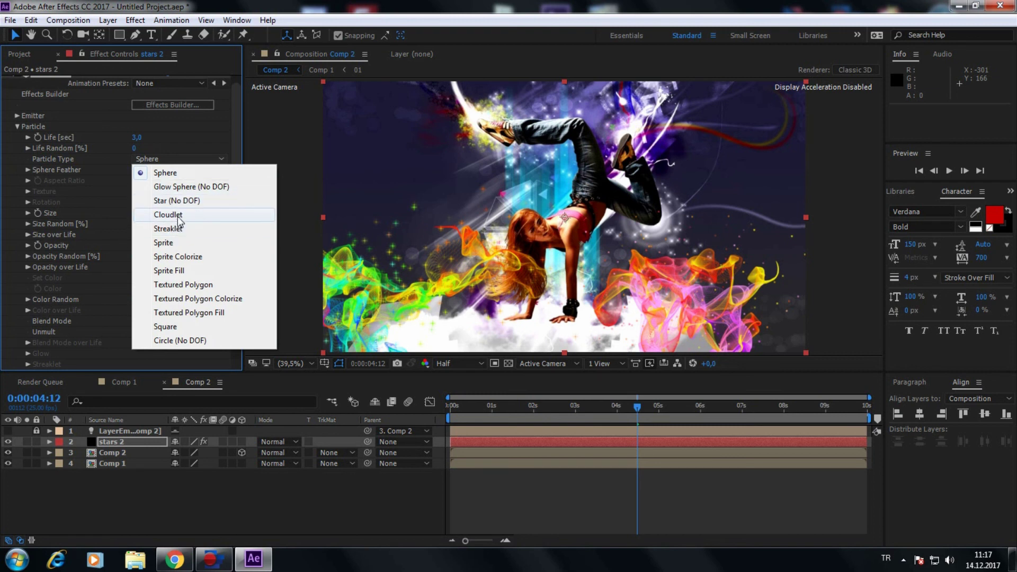
pyautogui.click(180, 201)
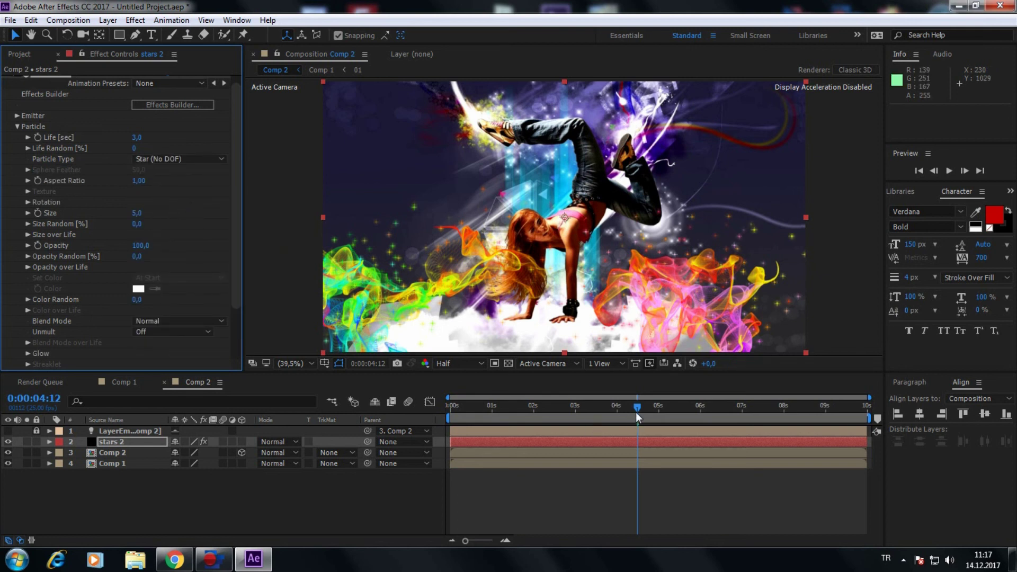
pyautogui.moveTo(637, 408); pyautogui.dragTo(807, 425)
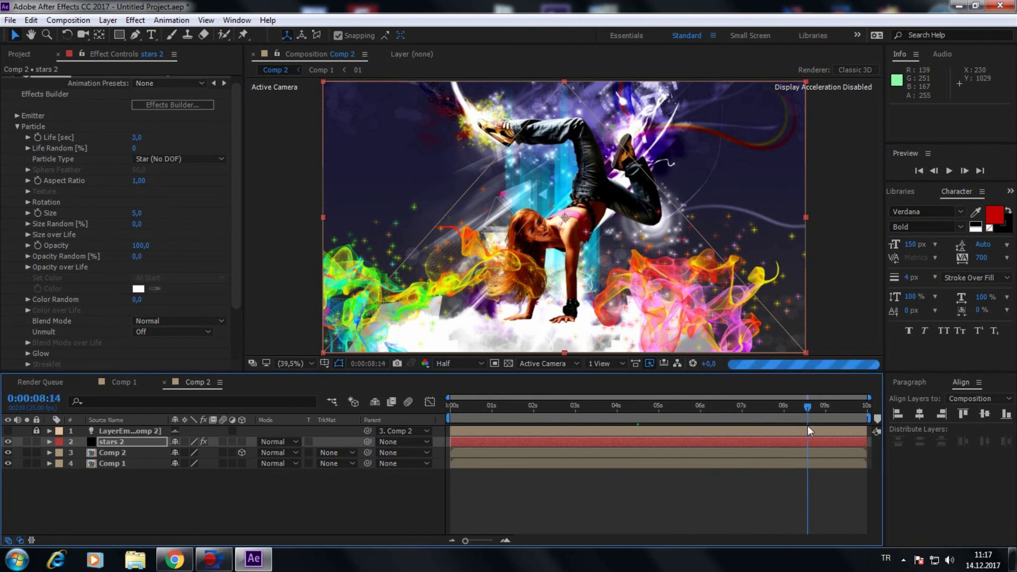